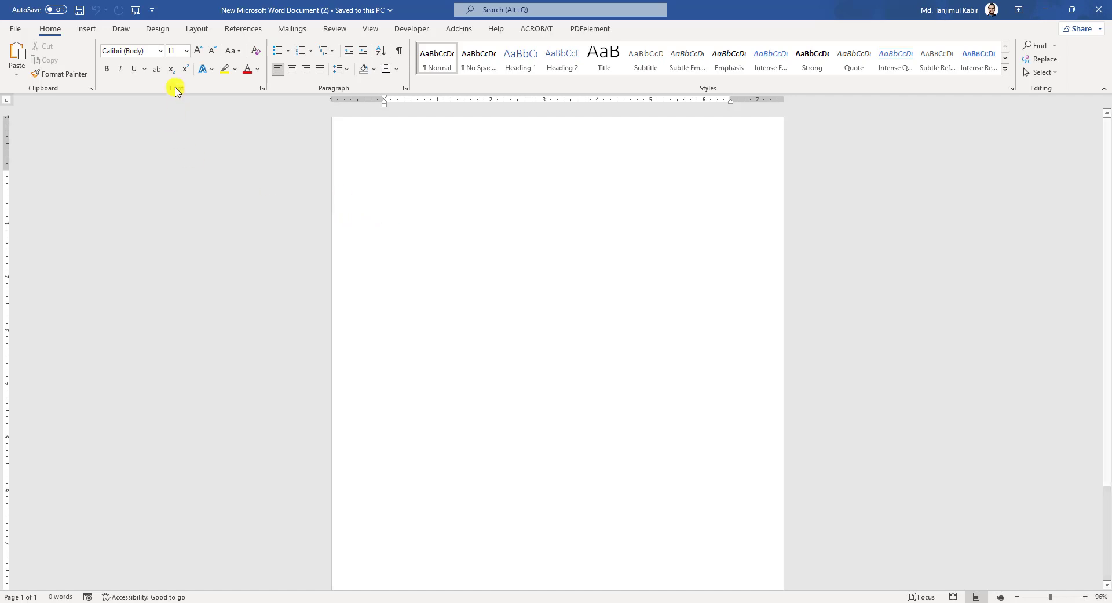
- Set the top, bottom, left and right page margins to 0 via Custom Margins
{"action": "left_click", "coordinate": [195, 30]}
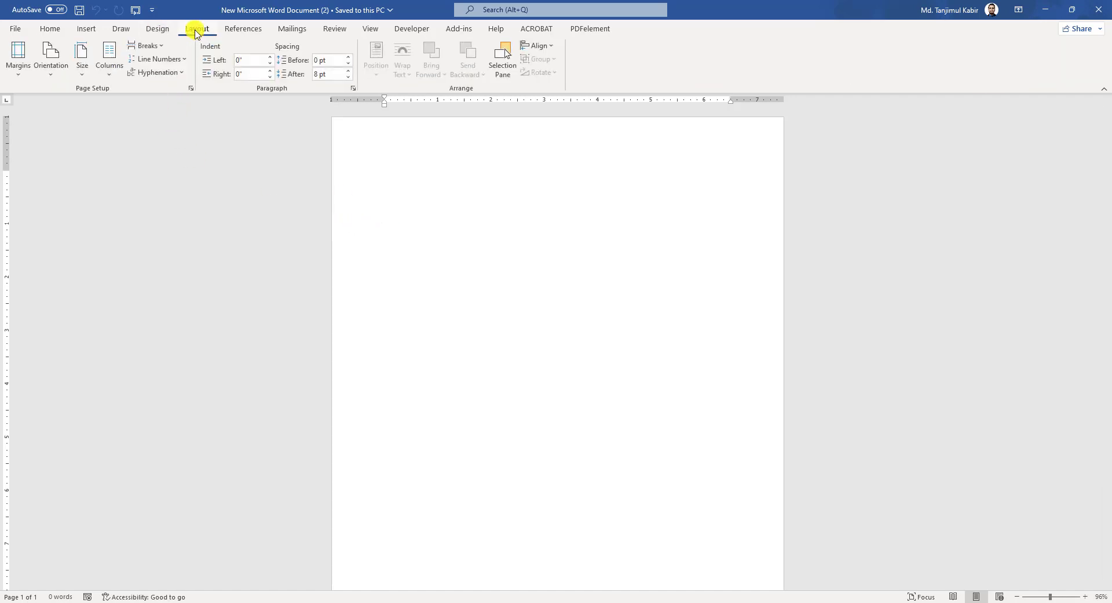
{"action": "left_click", "coordinate": [18, 72]}
{"action": "left_click", "coordinate": [100, 336]}
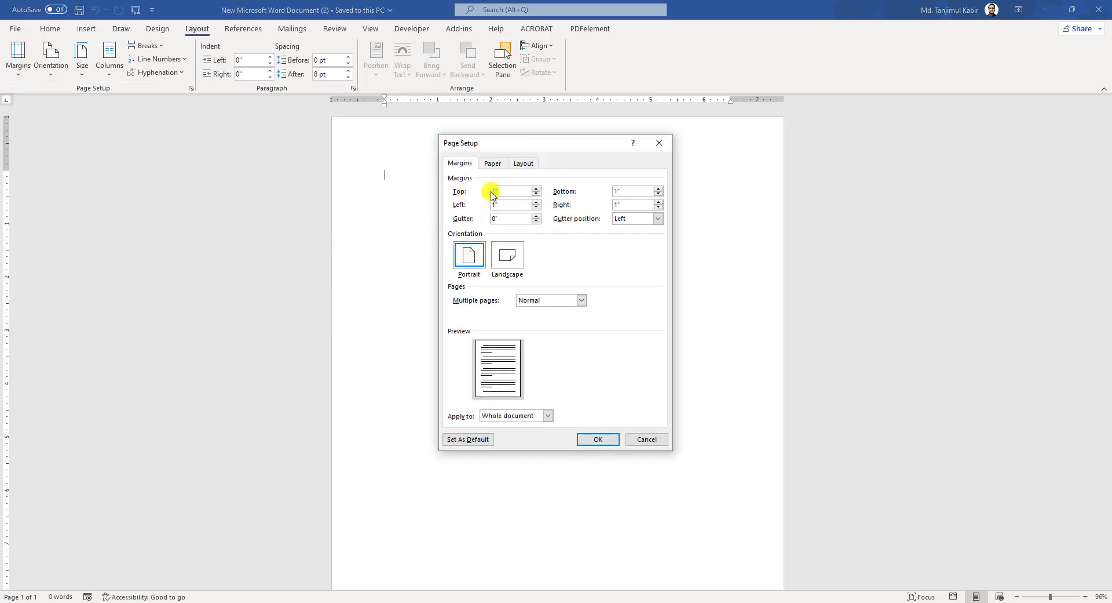
{"action": "key", "text": "Tab"}
{"action": "type", "text": "0"}
{"action": "key", "text": "Tab"}
{"action": "type", "text": "0"}
{"action": "key", "text": "Tab"}
{"action": "type", "text": "0"}
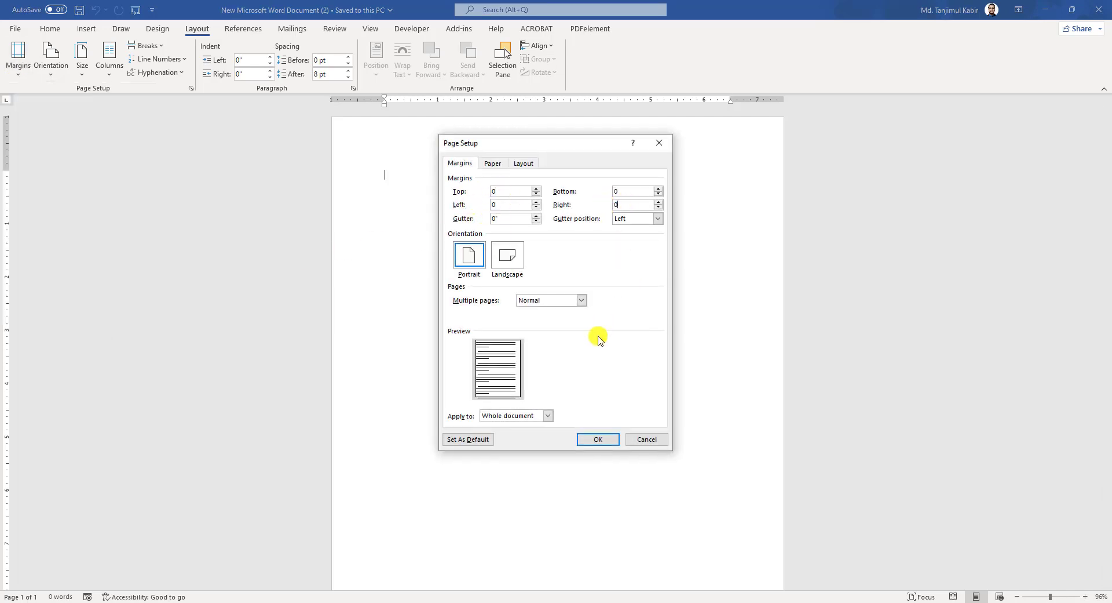
{"action": "left_click", "coordinate": [597, 441]}
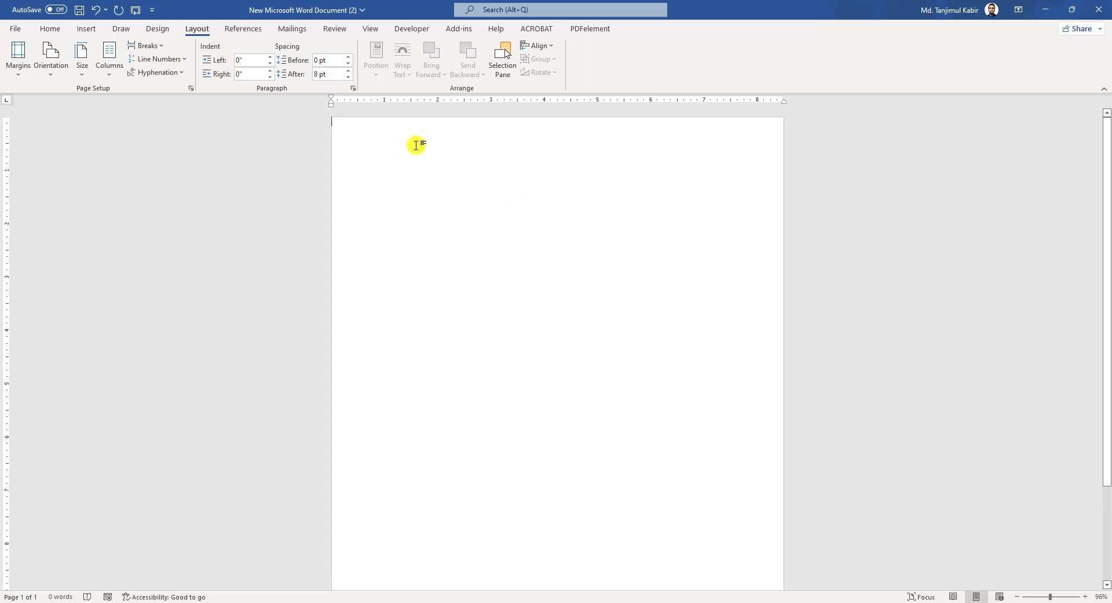
- Draw a rectangle from the page's top-left corner to the bottom, 3.44 inches wide
{"action": "left_click", "coordinate": [92, 29]}
{"action": "left_click", "coordinate": [160, 64]}
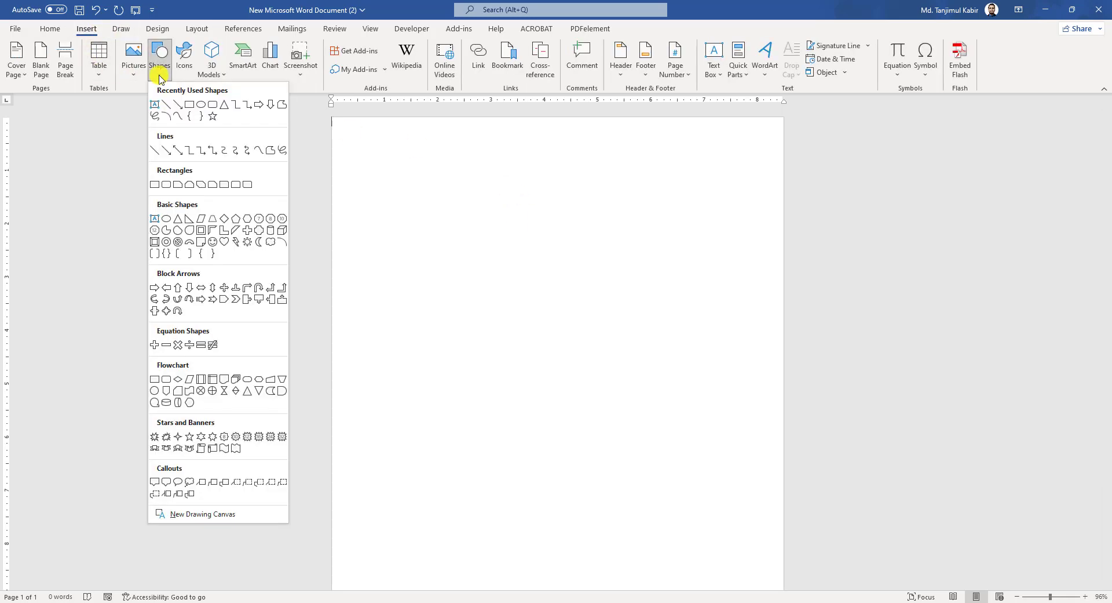
{"action": "left_click", "coordinate": [191, 107]}
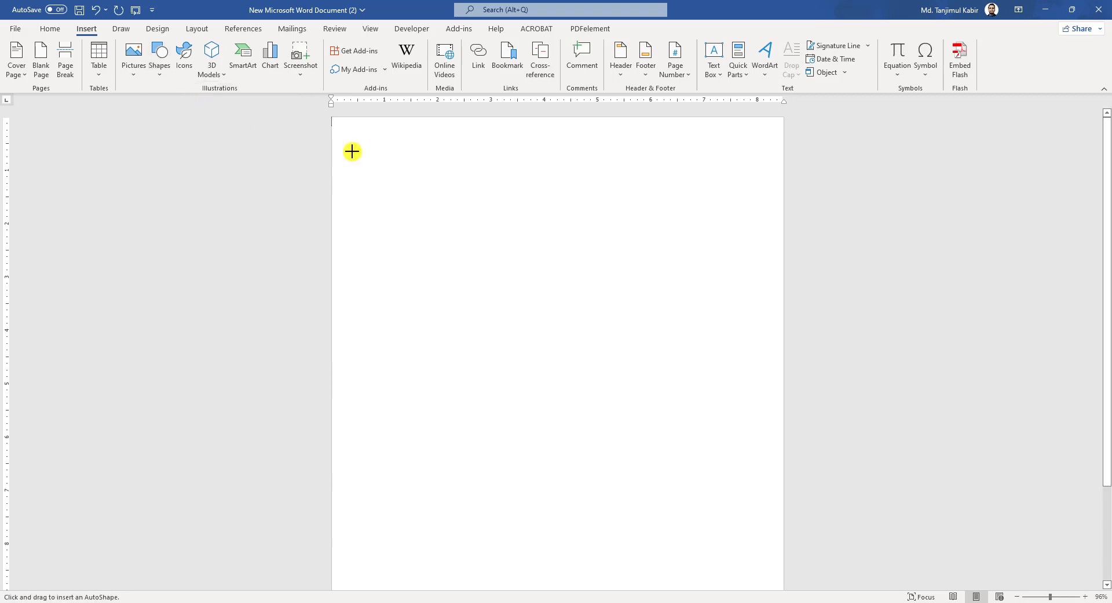
{"action": "left_click_drag", "start_coordinate": [331, 119], "coordinate": [518, 583]}
{"action": "scroll", "coordinate": [648, 330], "scroll_direction": "down", "scroll_amount": 2, "text": "ctrl"}
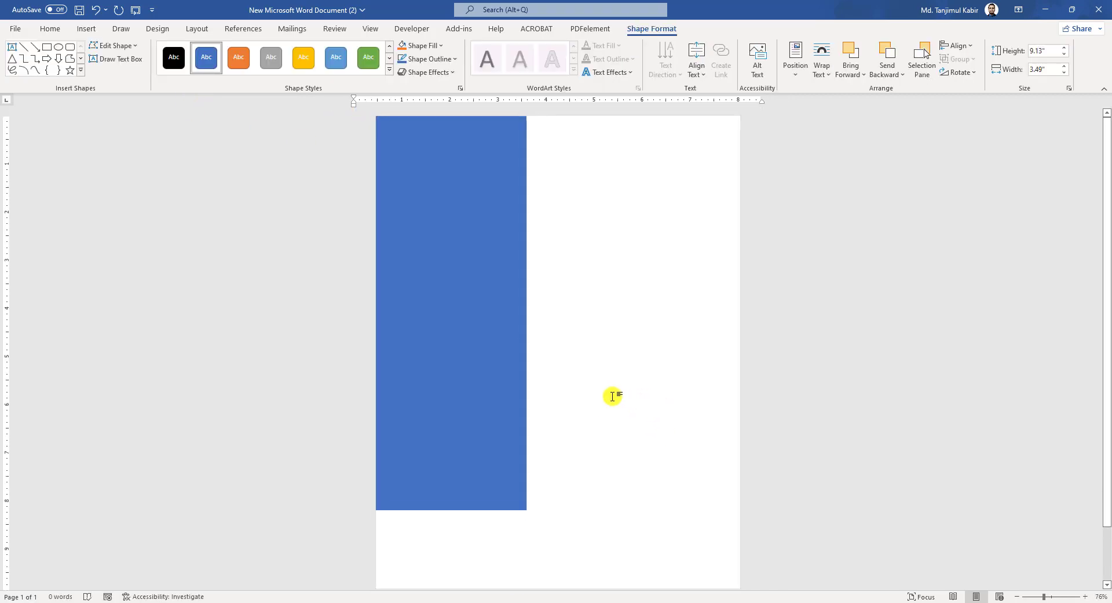
{"action": "left_click_drag", "start_coordinate": [452, 503], "coordinate": [460, 582]}
{"action": "left_click_drag", "start_coordinate": [527, 348], "coordinate": [525, 348]}
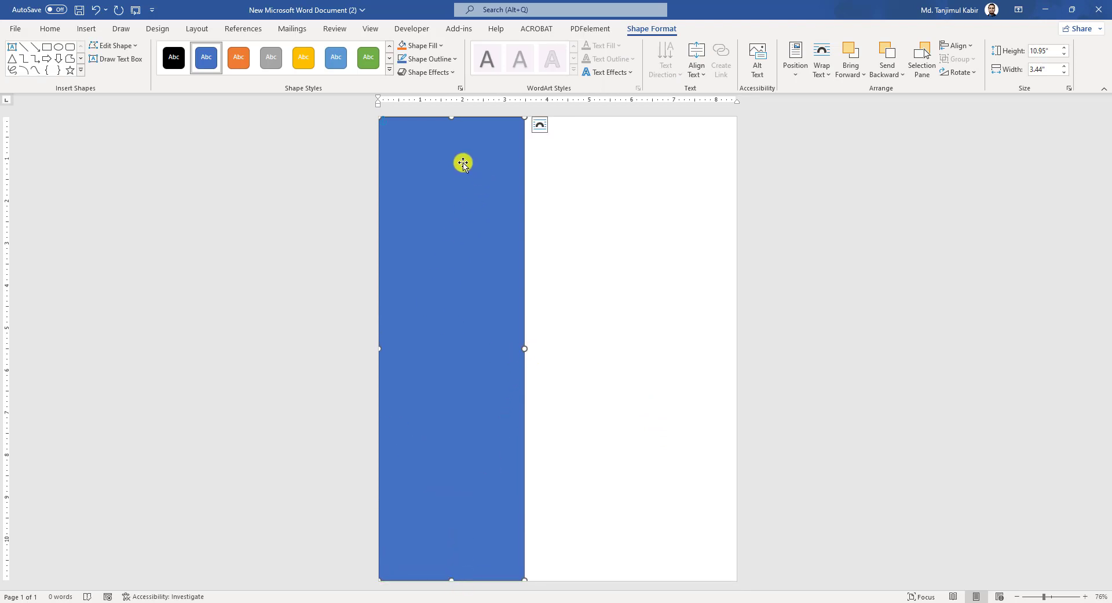
- Remove the rectangle's outline and fill it dark grey
{"action": "left_click", "coordinate": [431, 58]}
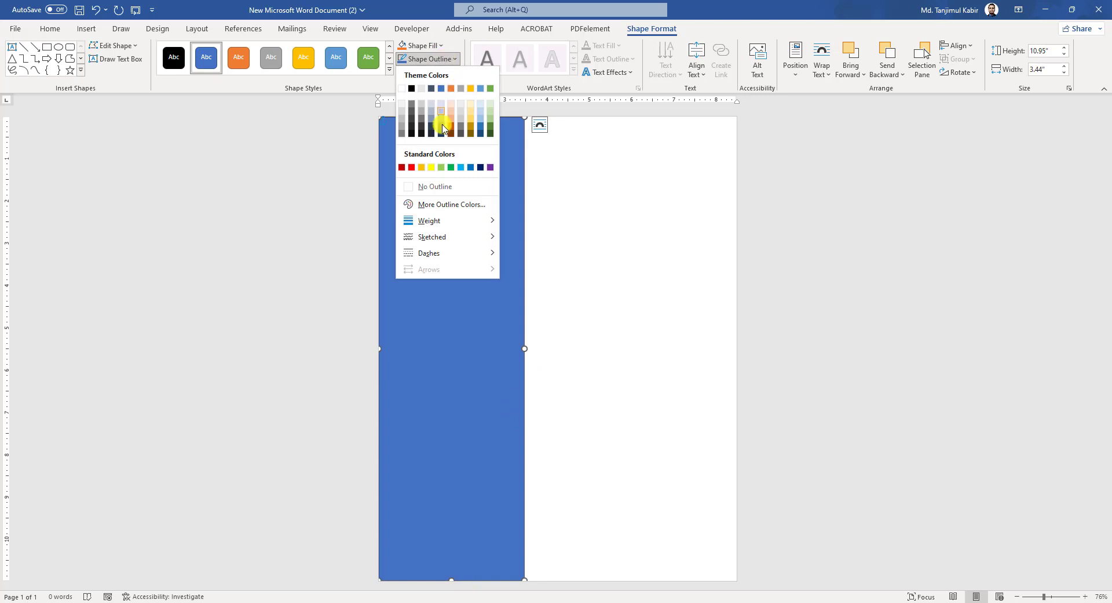
{"action": "left_click", "coordinate": [439, 188]}
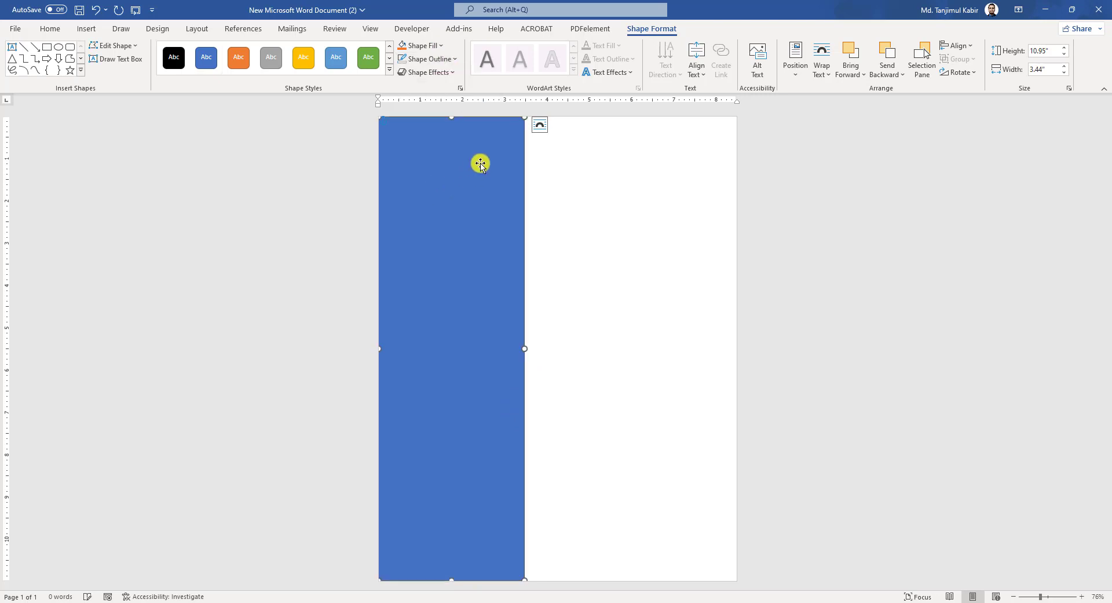
{"action": "left_click", "coordinate": [425, 46]}
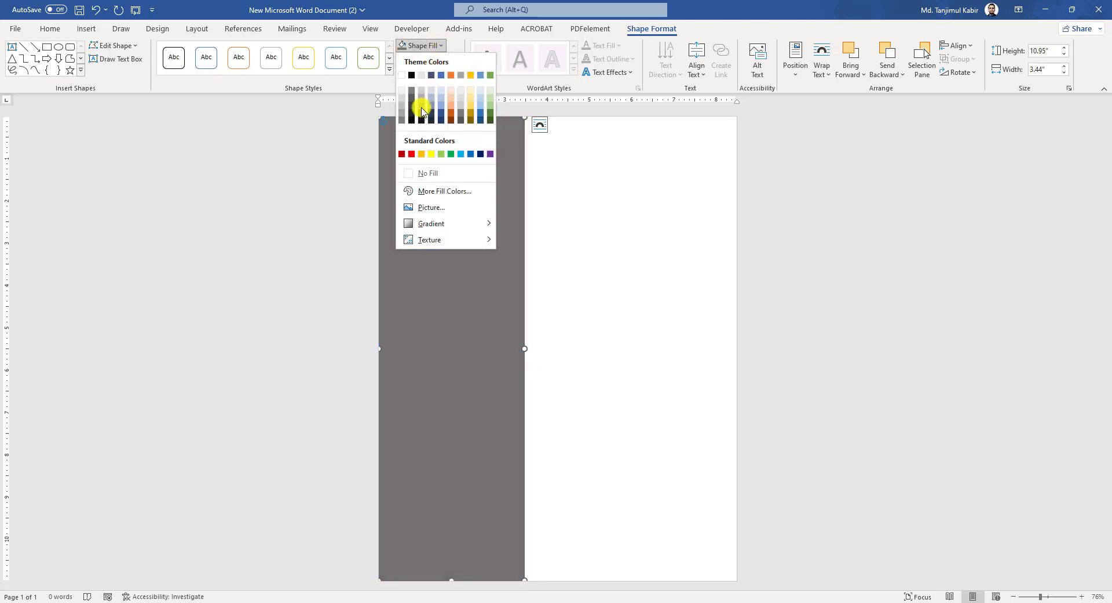
{"action": "left_click", "coordinate": [422, 108]}
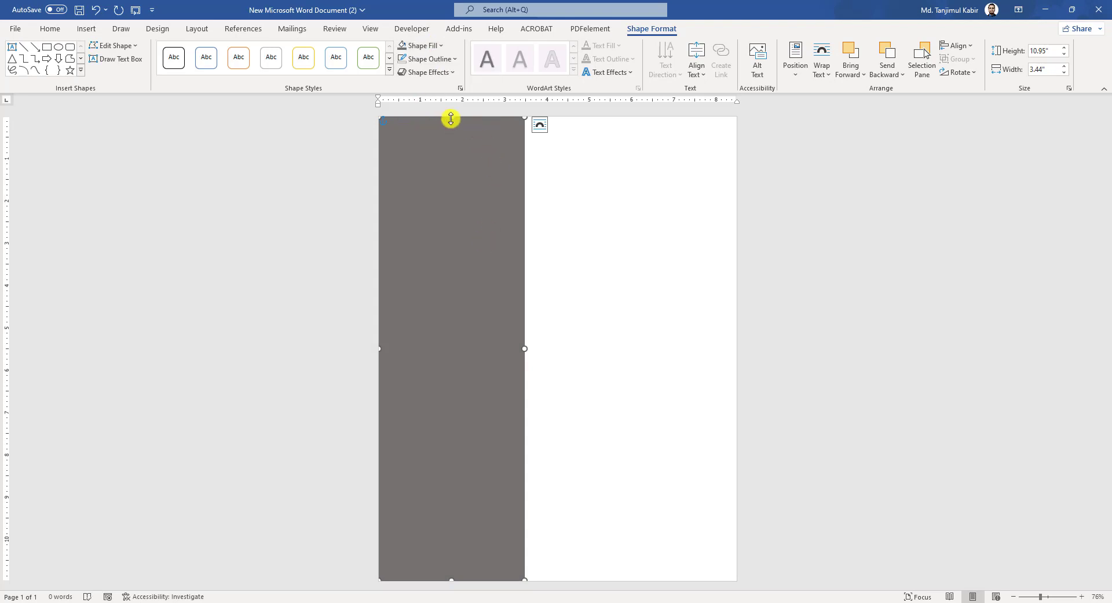
{"action": "left_click", "coordinate": [627, 410]}
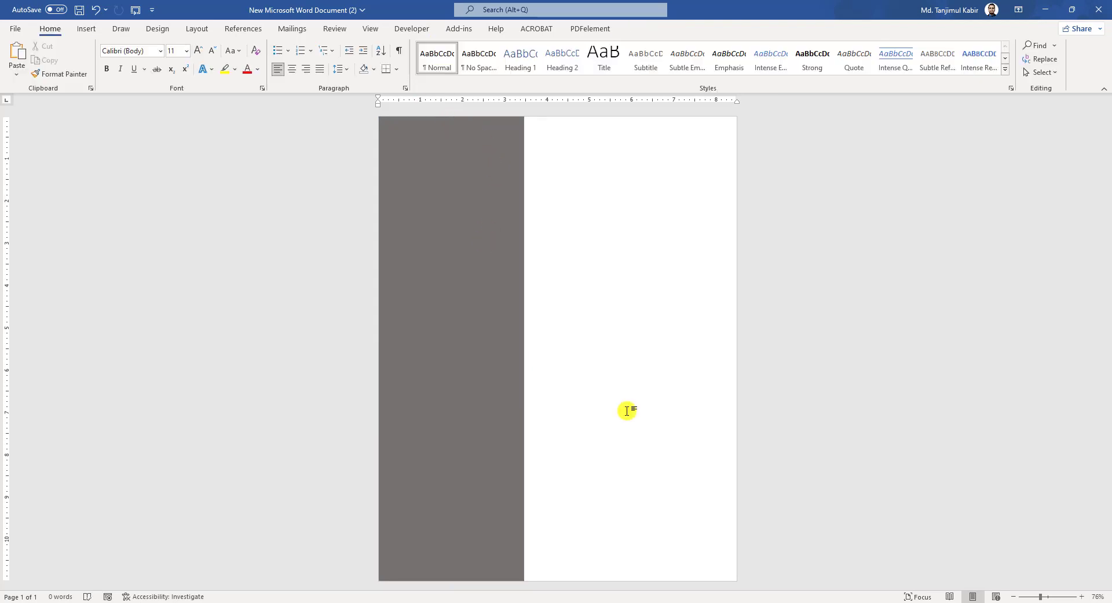
- Draw a Half Frame shape with grey fill and no outline
{"action": "left_click", "coordinate": [86, 29]}
{"action": "left_click", "coordinate": [160, 73]}
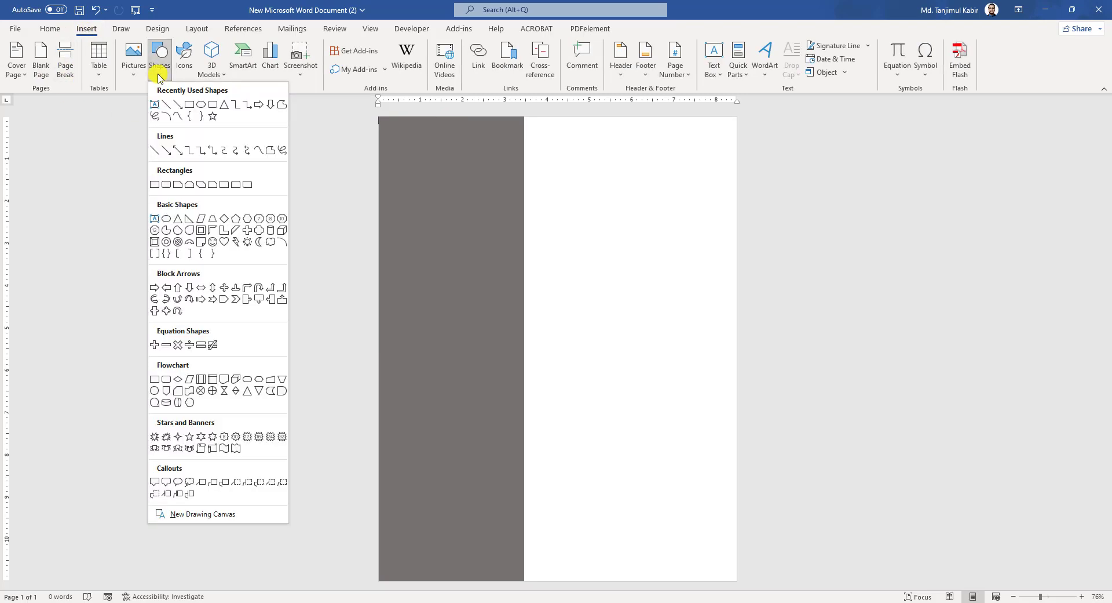
{"action": "left_click", "coordinate": [212, 231]}
{"action": "left_click_drag", "start_coordinate": [600, 149], "coordinate": [632, 339]}
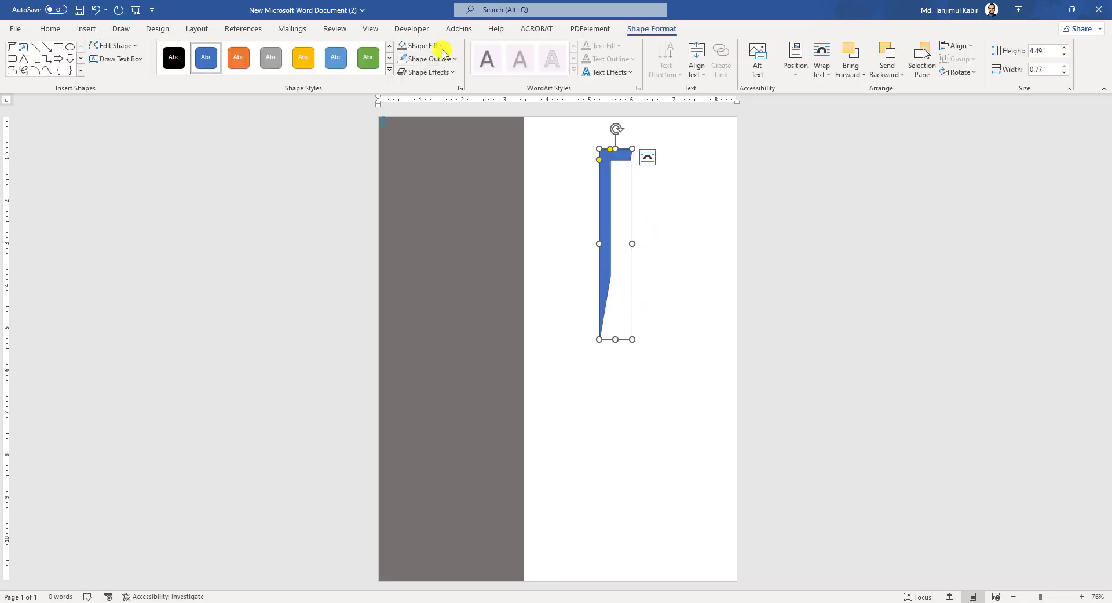
{"action": "left_click", "coordinate": [442, 48]}
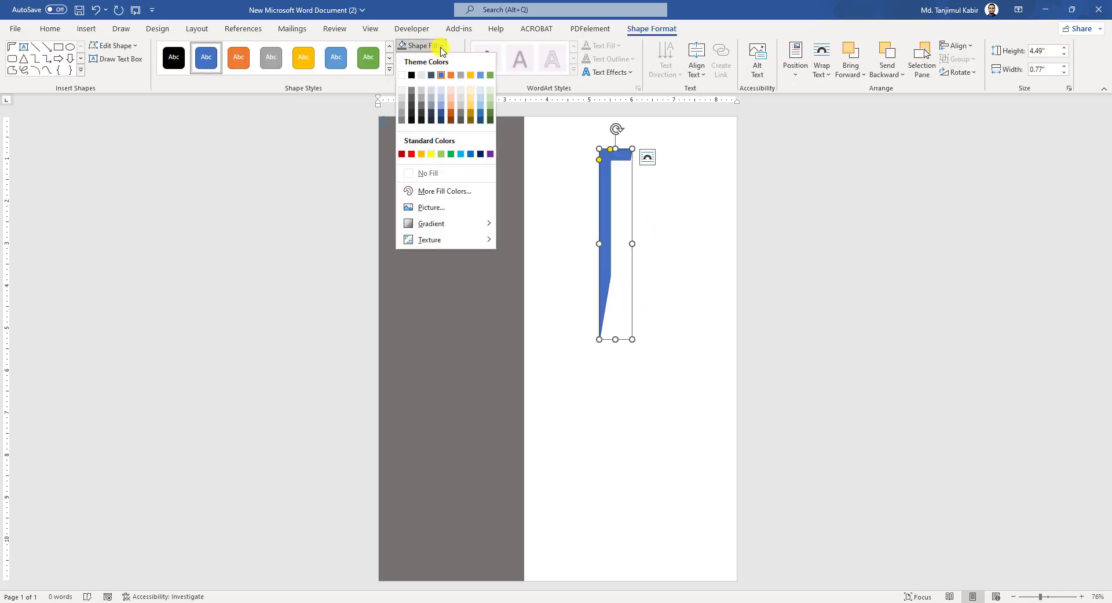
{"action": "left_click", "coordinate": [421, 110]}
{"action": "left_click", "coordinate": [432, 58]}
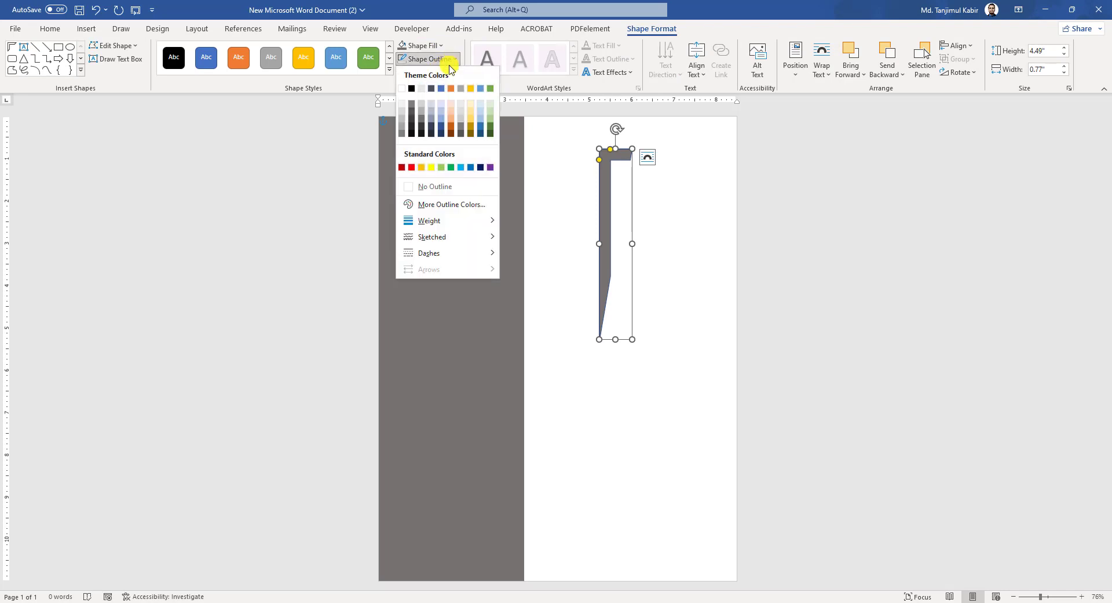
{"action": "left_click", "coordinate": [439, 186]}
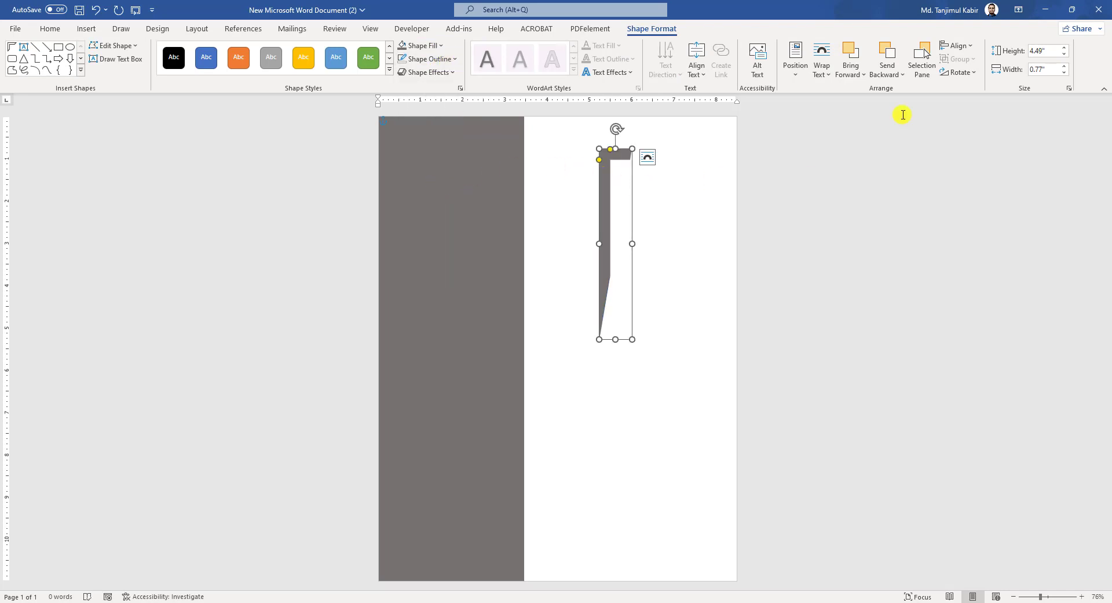
- Flip the frame horizontally and stretch it along the page's top and right edges
{"action": "left_click", "coordinate": [971, 73]}
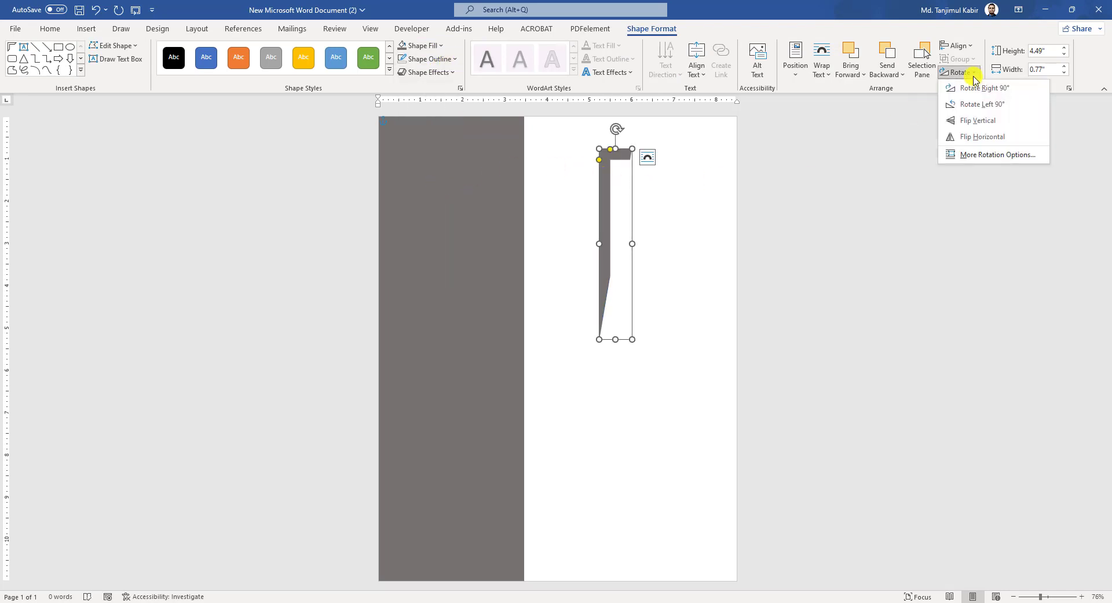
{"action": "left_click", "coordinate": [987, 144]}
{"action": "left_click_drag", "start_coordinate": [623, 225], "coordinate": [727, 196]}
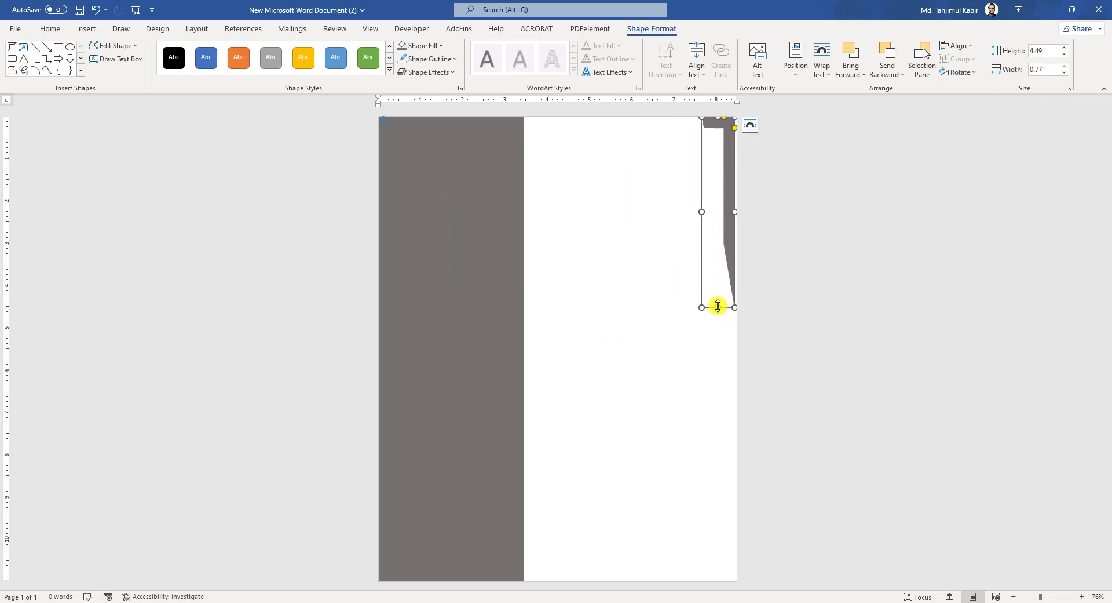
{"action": "left_click_drag", "start_coordinate": [717, 310], "coordinate": [705, 581]}
{"action": "left_click_drag", "start_coordinate": [701, 347], "coordinate": [632, 356]}
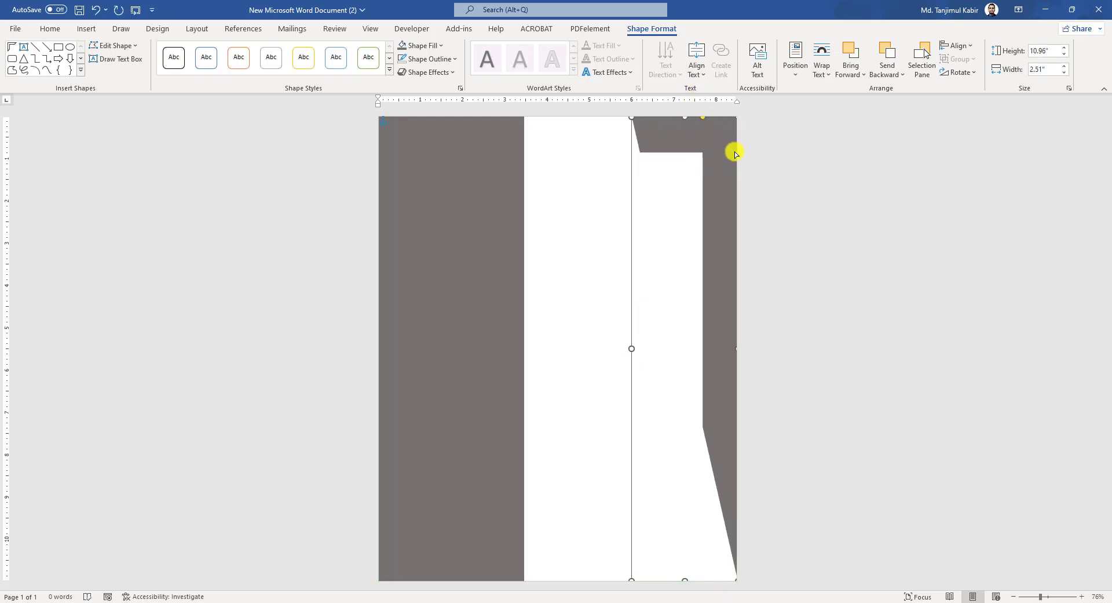
{"action": "left_click_drag", "start_coordinate": [736, 154], "coordinate": [736, 132]}
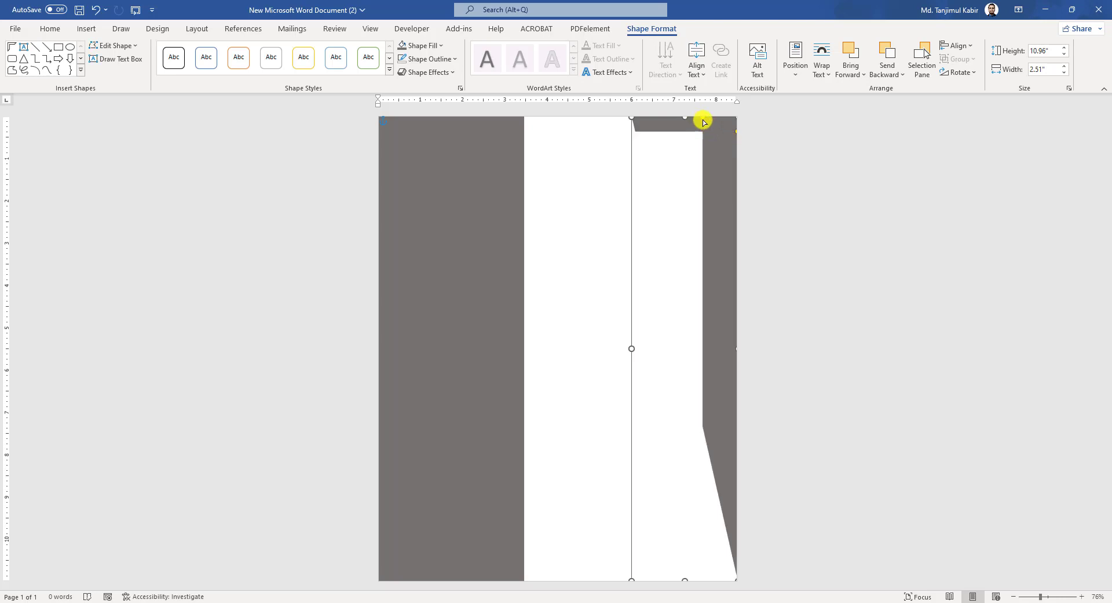
{"action": "left_click", "coordinate": [820, 239]}
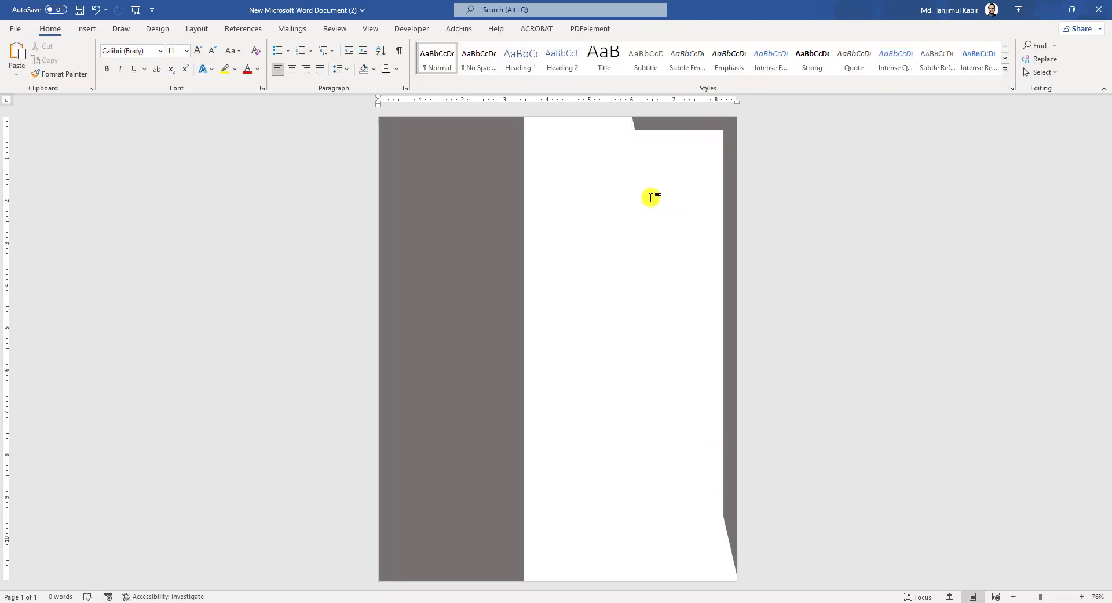
- Insert the portrait photo from the Desktop with Through wrapping onto the grey sidebar
{"action": "left_click", "coordinate": [83, 30]}
{"action": "left_click", "coordinate": [133, 82]}
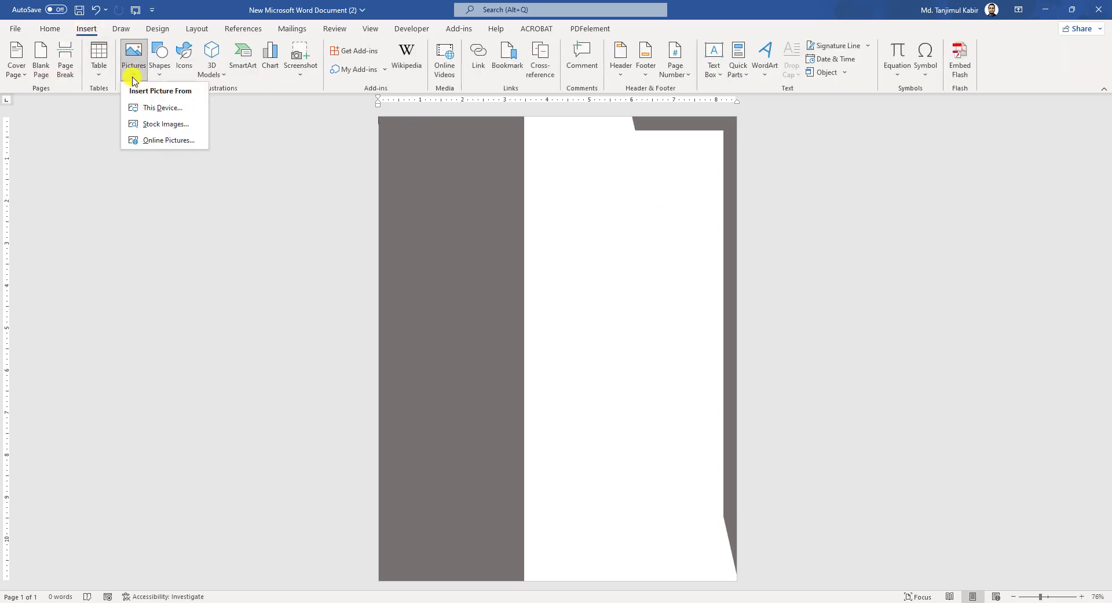
{"action": "left_click", "coordinate": [151, 108]}
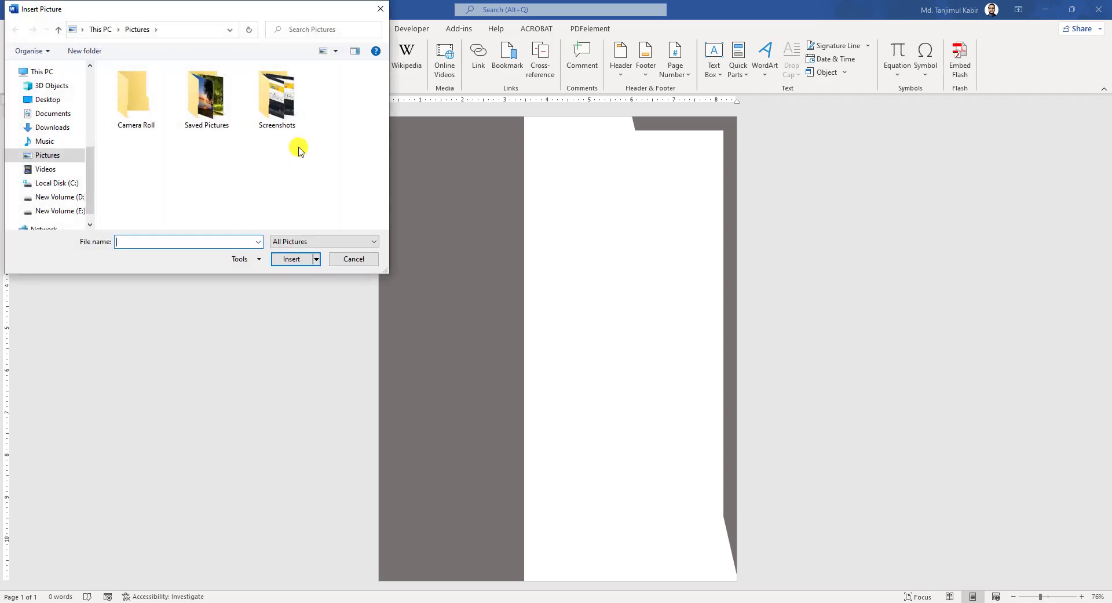
{"action": "left_click", "coordinate": [47, 99]}
{"action": "scroll", "coordinate": [244, 151], "scroll_direction": "down", "scroll_amount": 5}
{"action": "left_click", "coordinate": [136, 191]}
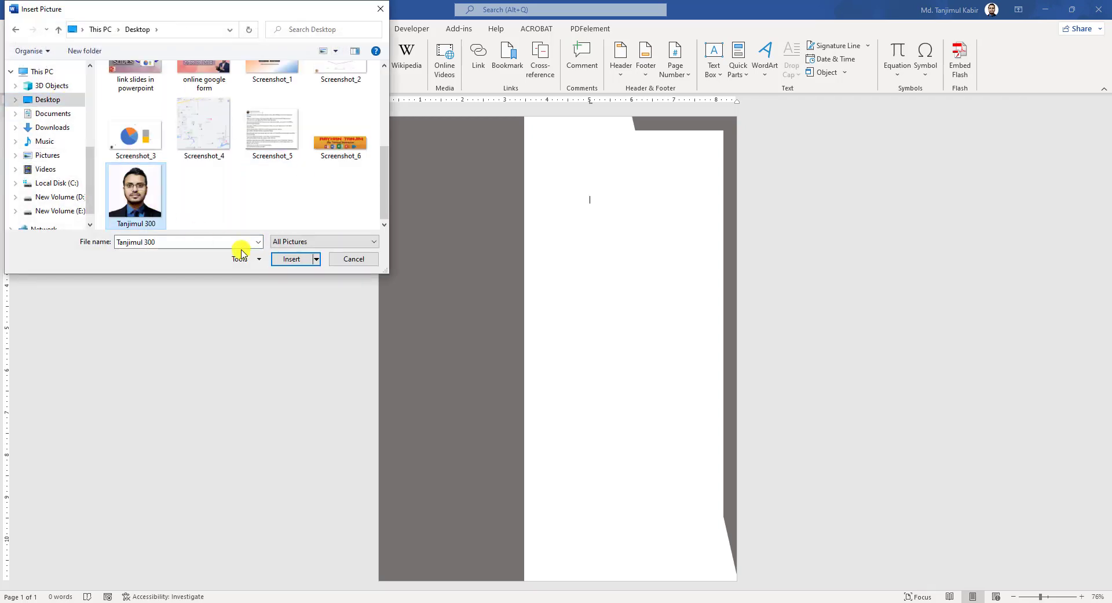
{"action": "left_click", "coordinate": [291, 259]}
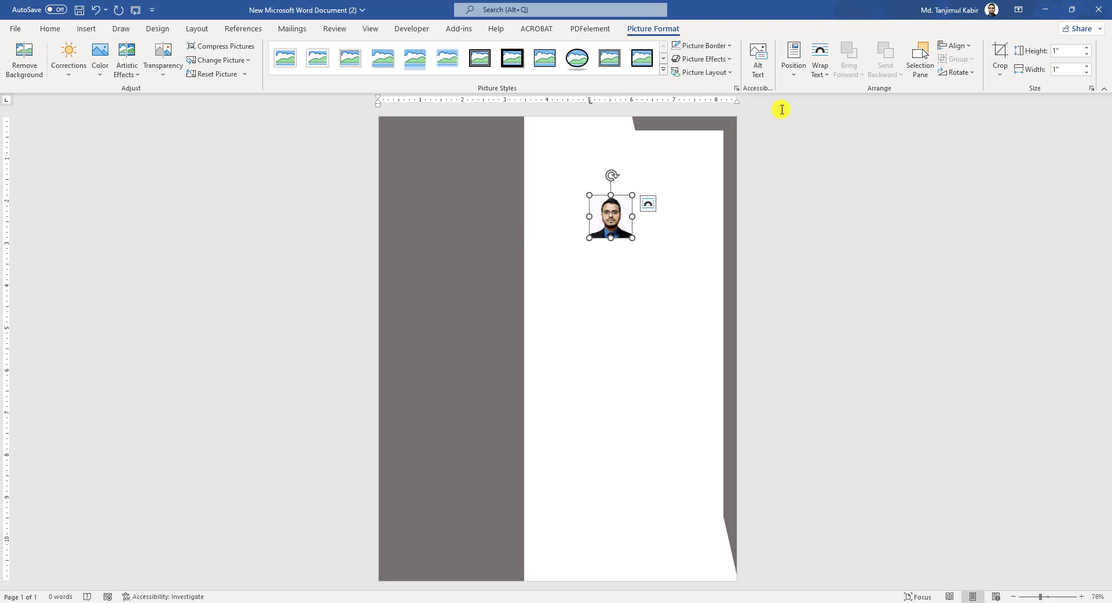
{"action": "left_click", "coordinate": [822, 74]}
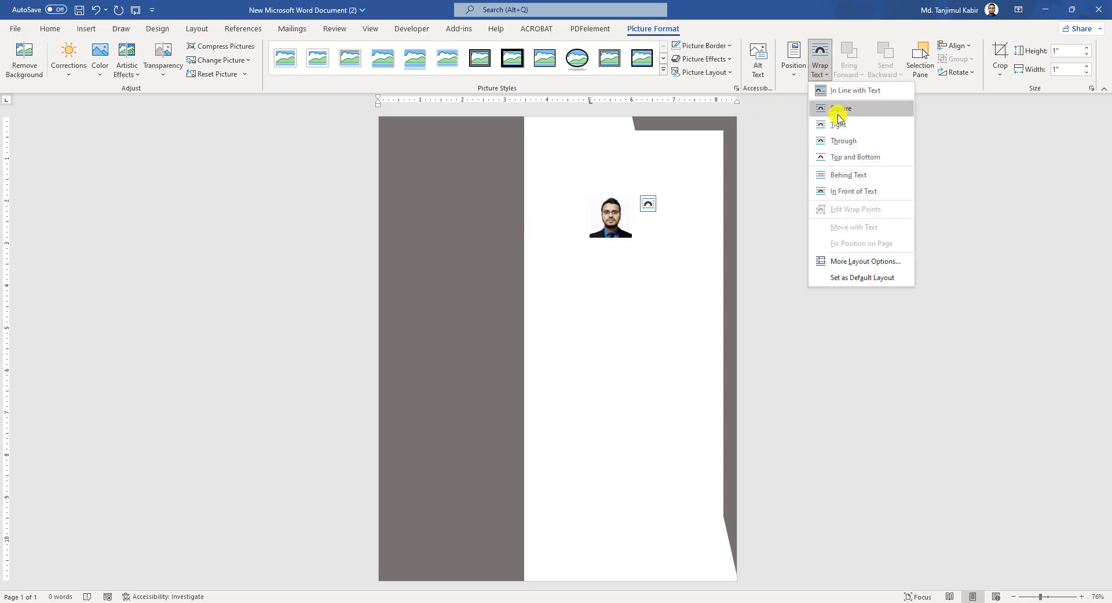
{"action": "left_click", "coordinate": [843, 141]}
{"action": "left_click_drag", "start_coordinate": [641, 236], "coordinate": [493, 225]}
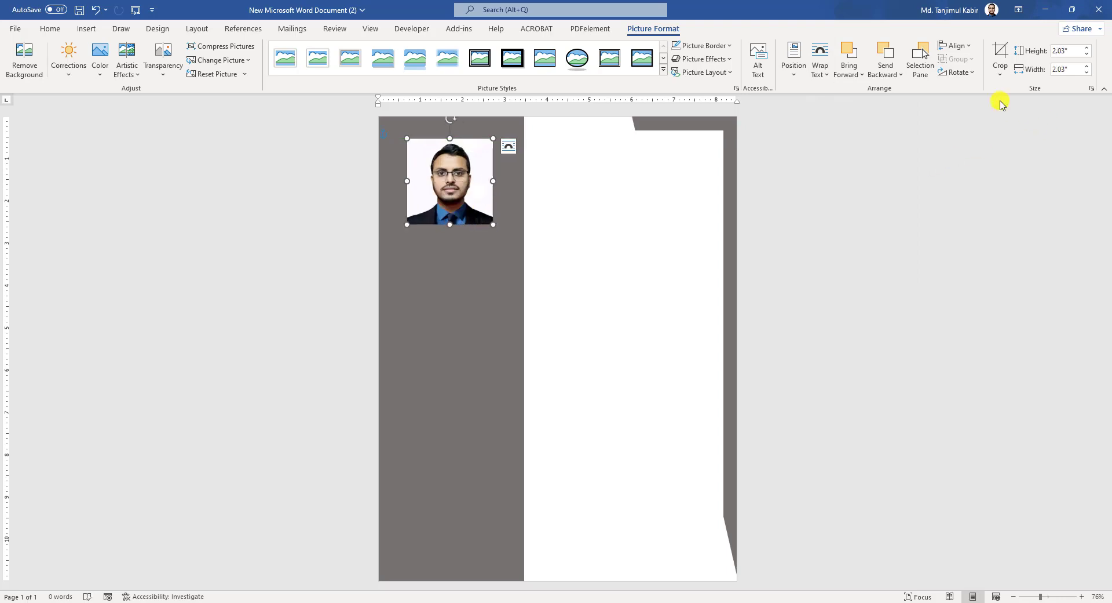
- Crop the photo to an Oval shape and enlarge it to 2.33 inches square
{"action": "left_click", "coordinate": [1001, 70]}
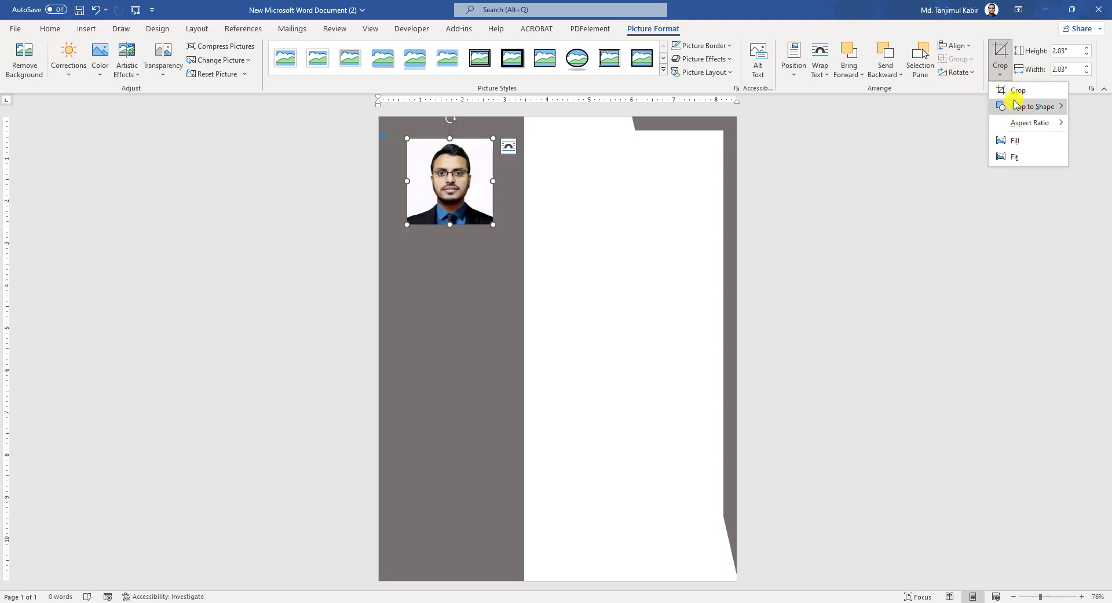
{"action": "mouse_move", "coordinate": [1021, 108]}
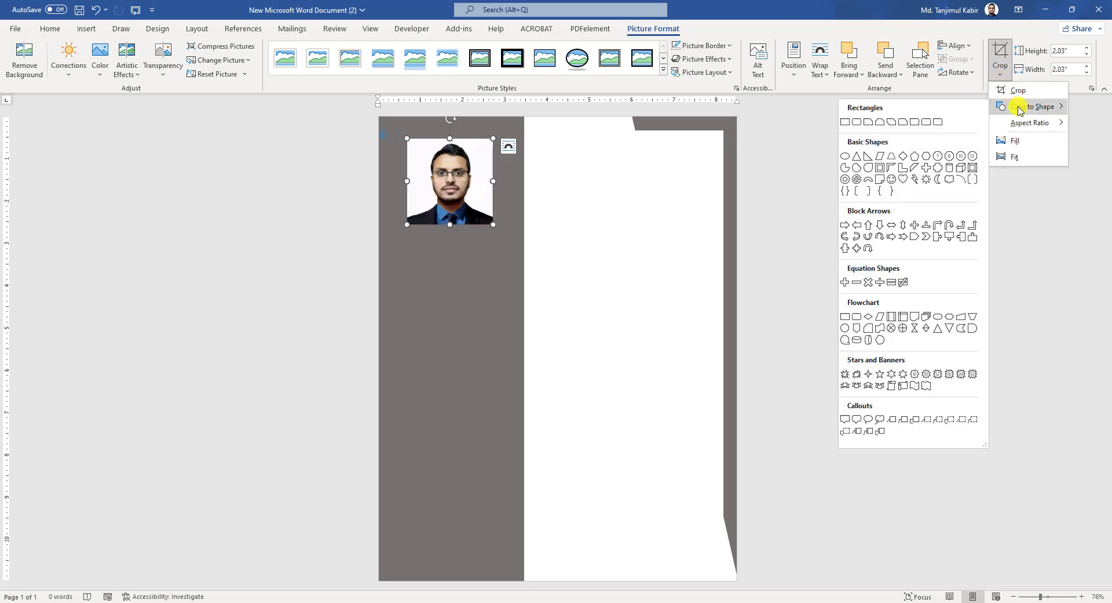
{"action": "left_click", "coordinate": [846, 156]}
{"action": "left_click", "coordinate": [598, 208]}
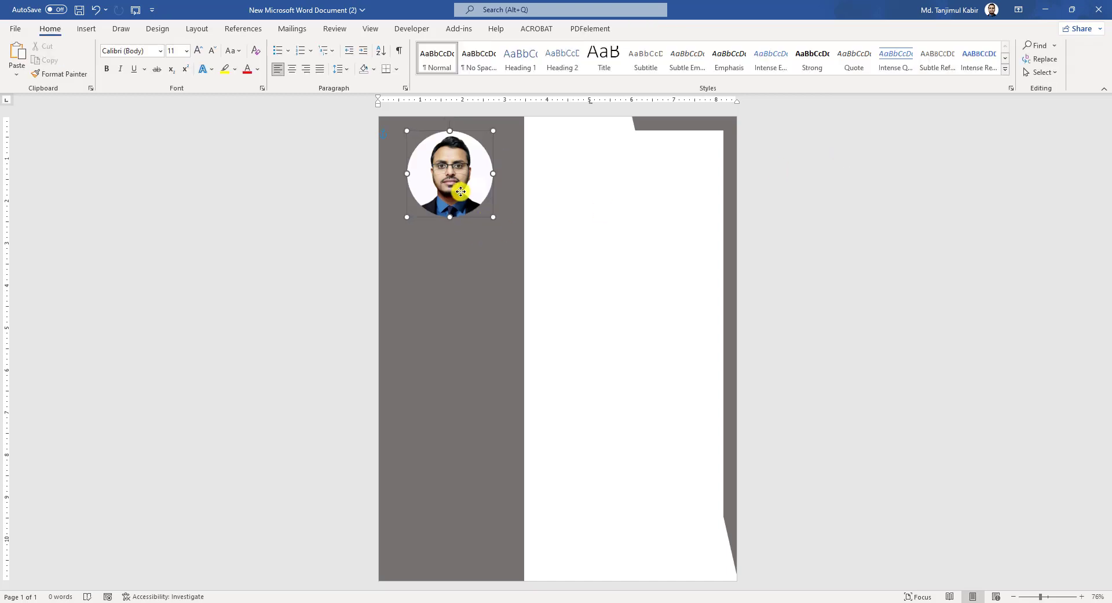
{"action": "left_click", "coordinate": [455, 181]}
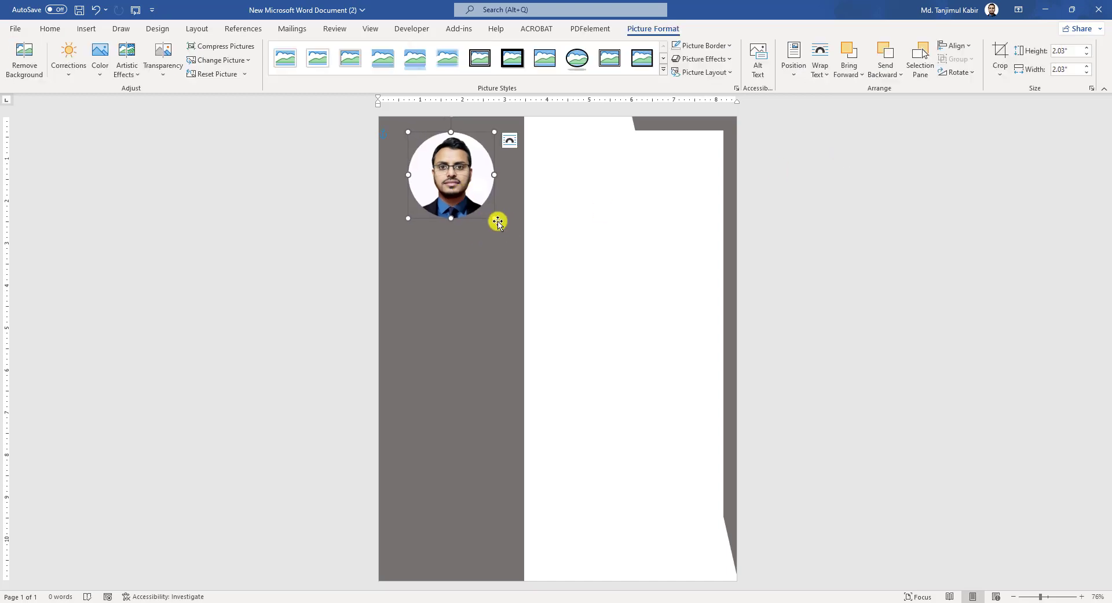
{"action": "left_click_drag", "start_coordinate": [495, 218], "coordinate": [507, 230]}
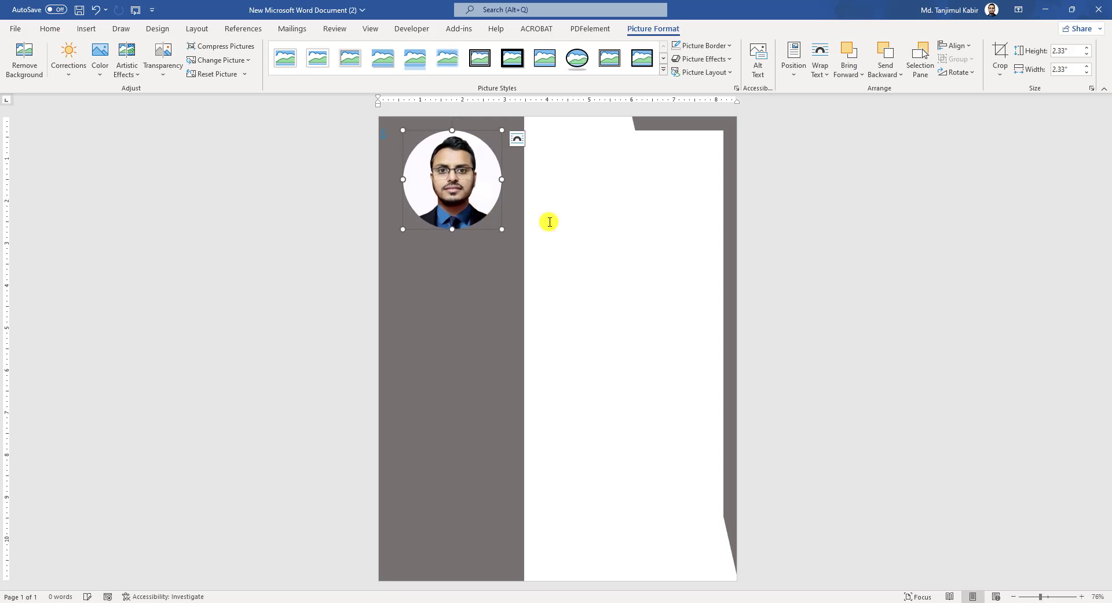
{"action": "left_click", "coordinate": [585, 226]}
- Draw a text box below the photo with no fill and no outline
{"action": "left_click", "coordinate": [87, 29]}
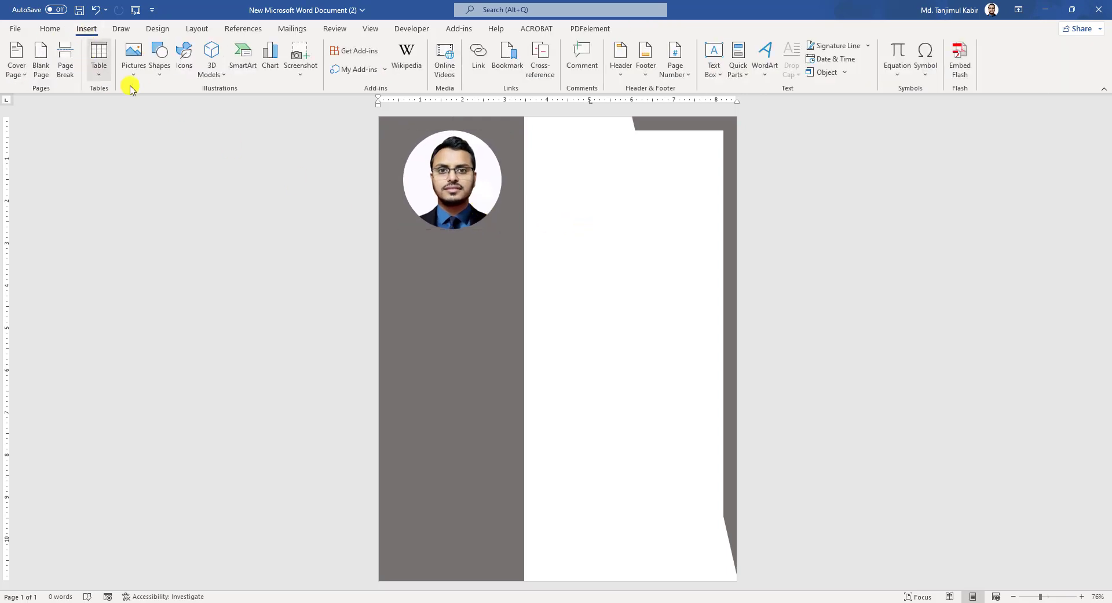
{"action": "left_click", "coordinate": [158, 75]}
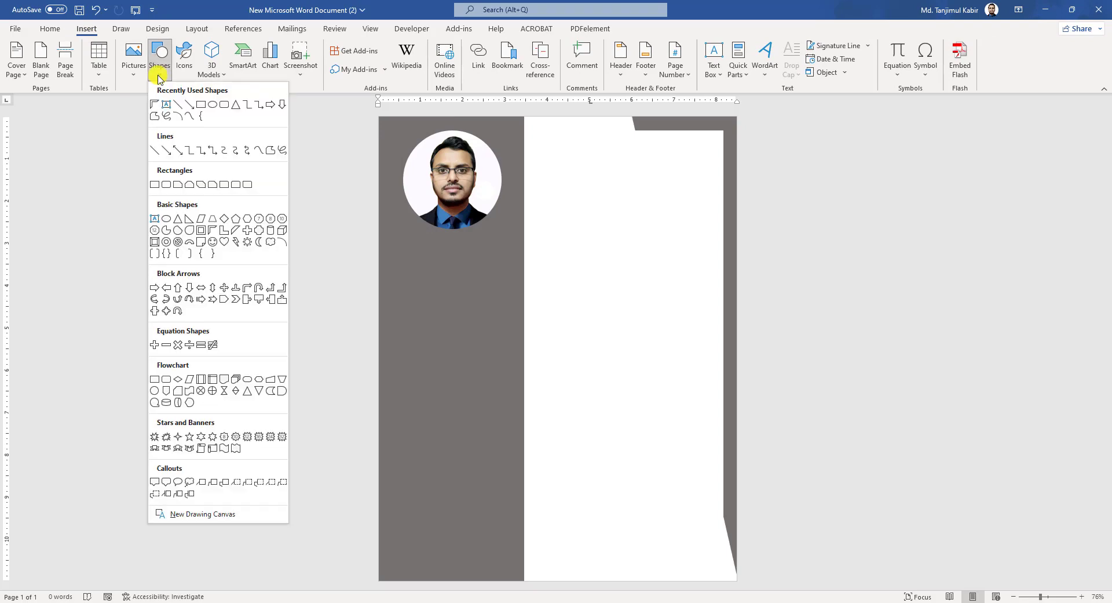
{"action": "left_click", "coordinate": [167, 106]}
{"action": "left_click_drag", "start_coordinate": [391, 240], "coordinate": [508, 266]}
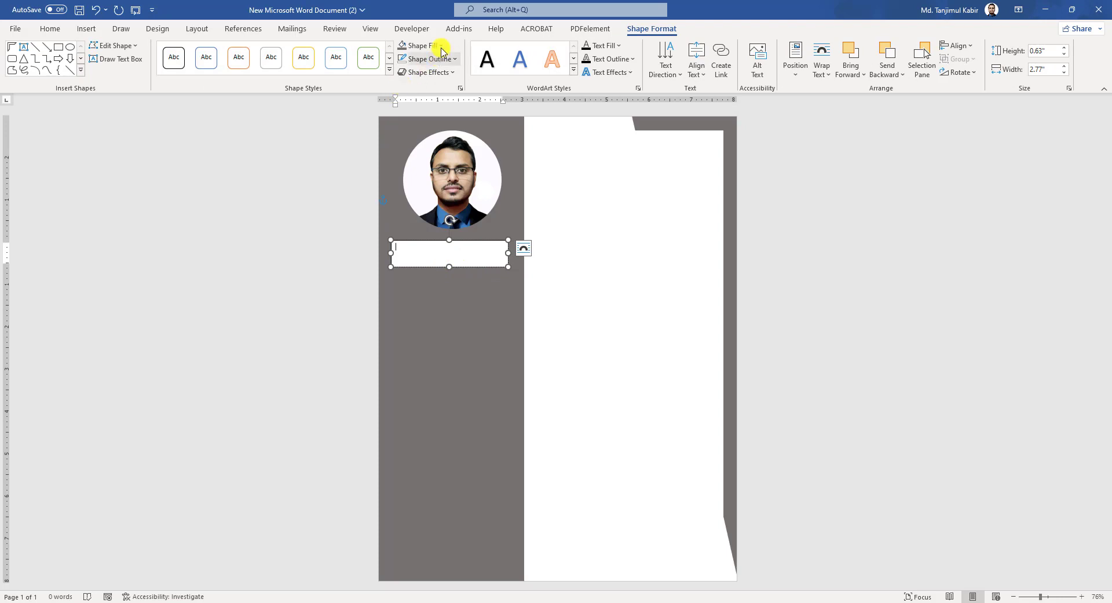
{"action": "left_click", "coordinate": [426, 45]}
{"action": "left_click", "coordinate": [430, 173]}
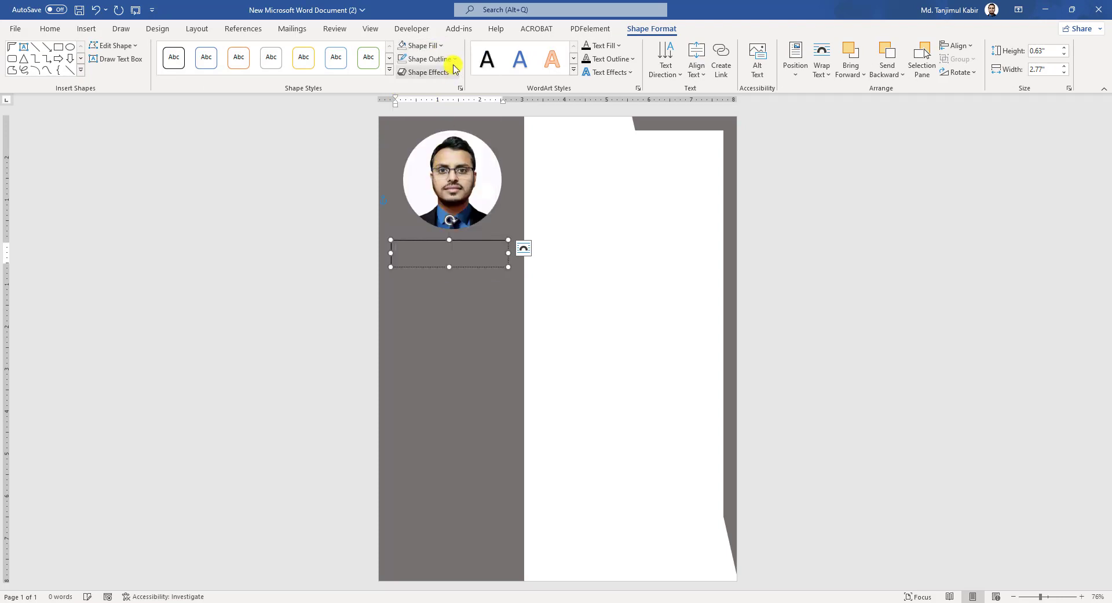
{"action": "left_click", "coordinate": [454, 58]}
{"action": "left_click", "coordinate": [435, 186]}
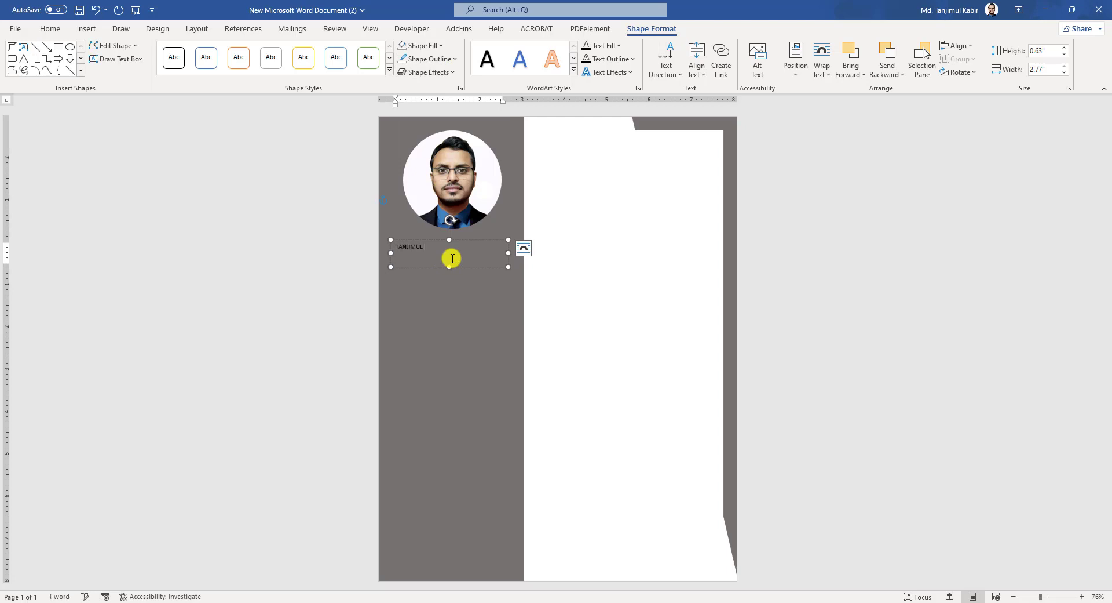
- Type the person's name and format it bold, white, Times New Roman 24 pt
{"action": "type", "text": "KABIR"}
{"action": "key", "text": "ctrl+a"}
{"action": "left_click", "coordinate": [50, 29]}
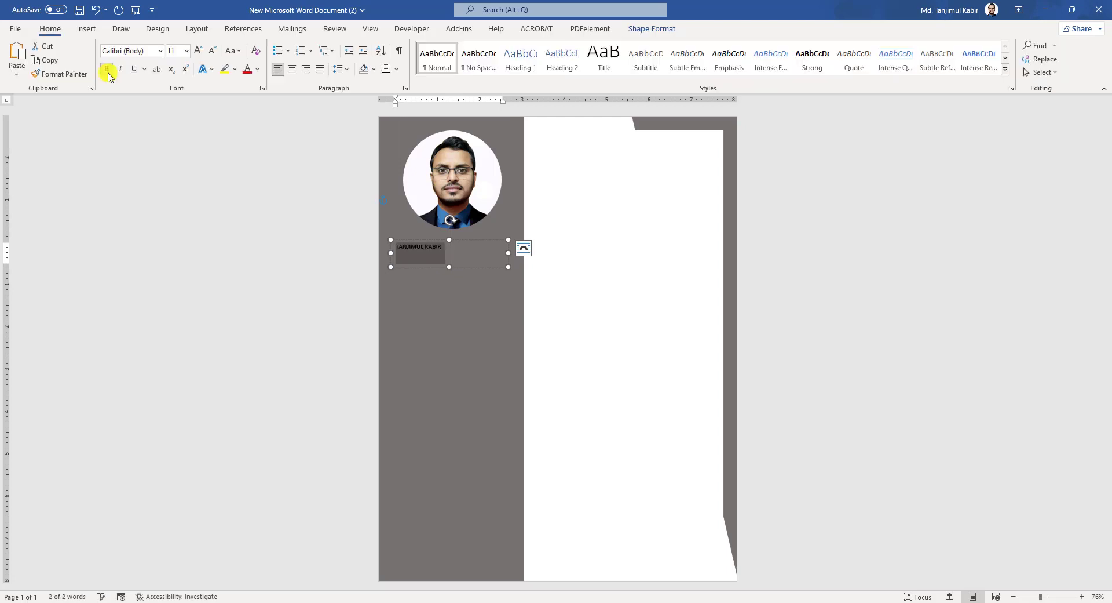
{"action": "left_click", "coordinate": [108, 74]}
{"action": "left_click", "coordinate": [146, 51]}
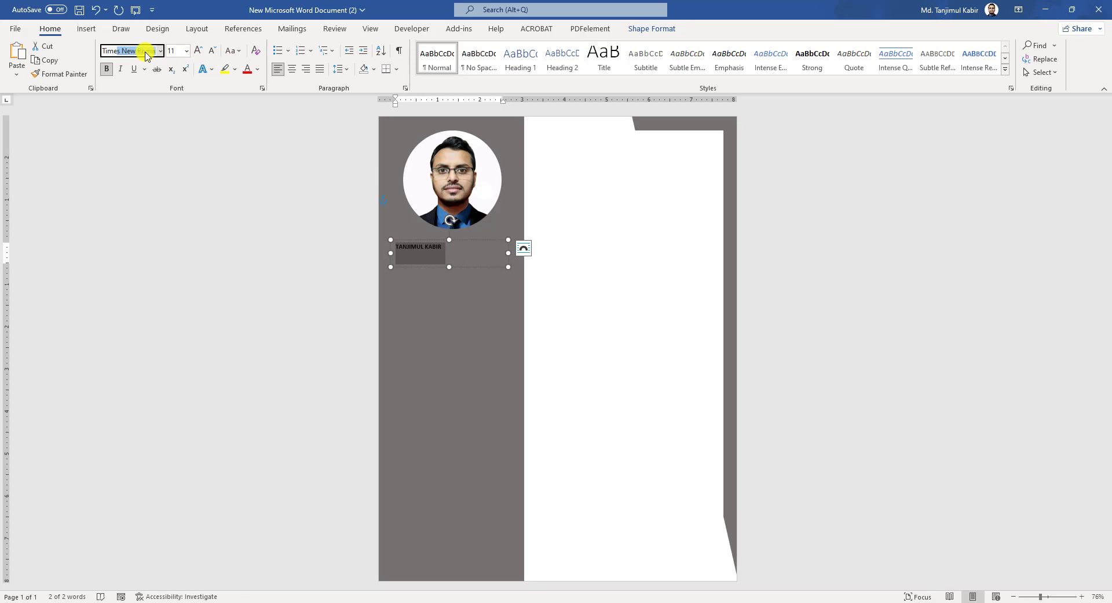
{"action": "type", "text": "Times"}
{"action": "key", "text": "Return"}
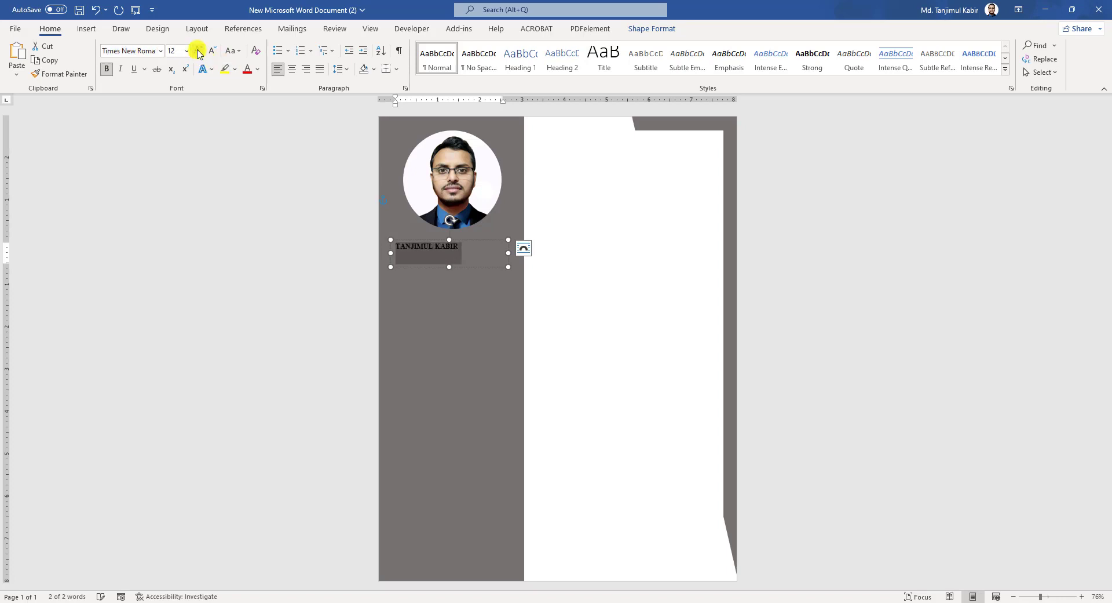
{"action": "left_click", "coordinate": [199, 51]}
{"action": "left_click", "coordinate": [198, 51]}
{"action": "left_click", "coordinate": [199, 51]}
{"action": "left_click", "coordinate": [198, 51]}
{"action": "left_click", "coordinate": [258, 69]}
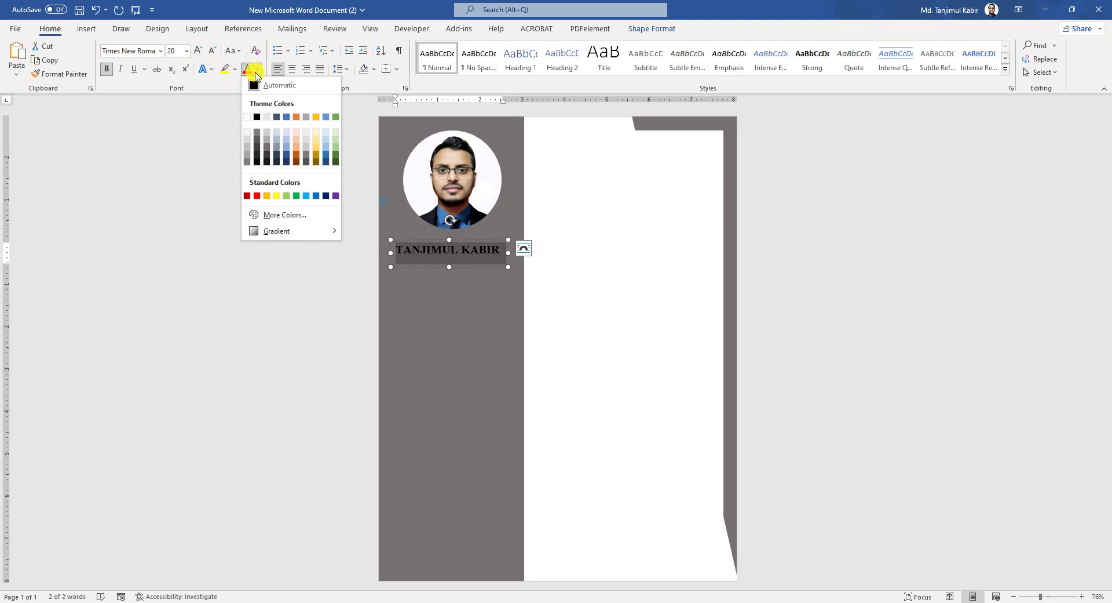
{"action": "left_click", "coordinate": [248, 116]}
{"action": "key", "text": "ctrl+shift+period"}
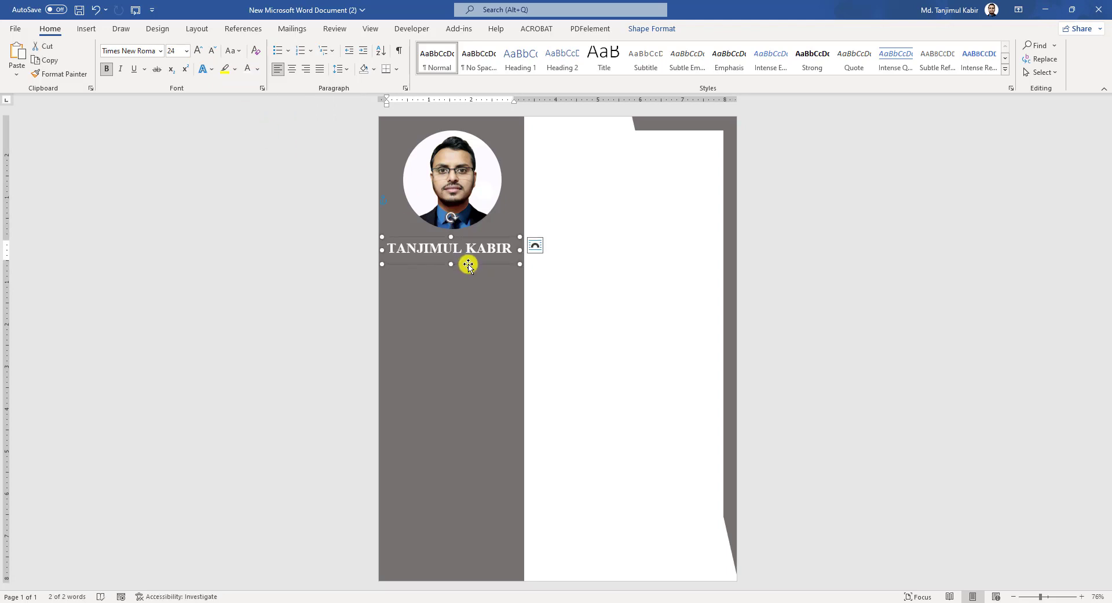
- Duplicate the name box below and replace its text with unbolded phone, e-mail and address lines
{"action": "left_click_drag", "start_coordinate": [471, 266], "coordinate": [450, 340], "text": "ctrl"}
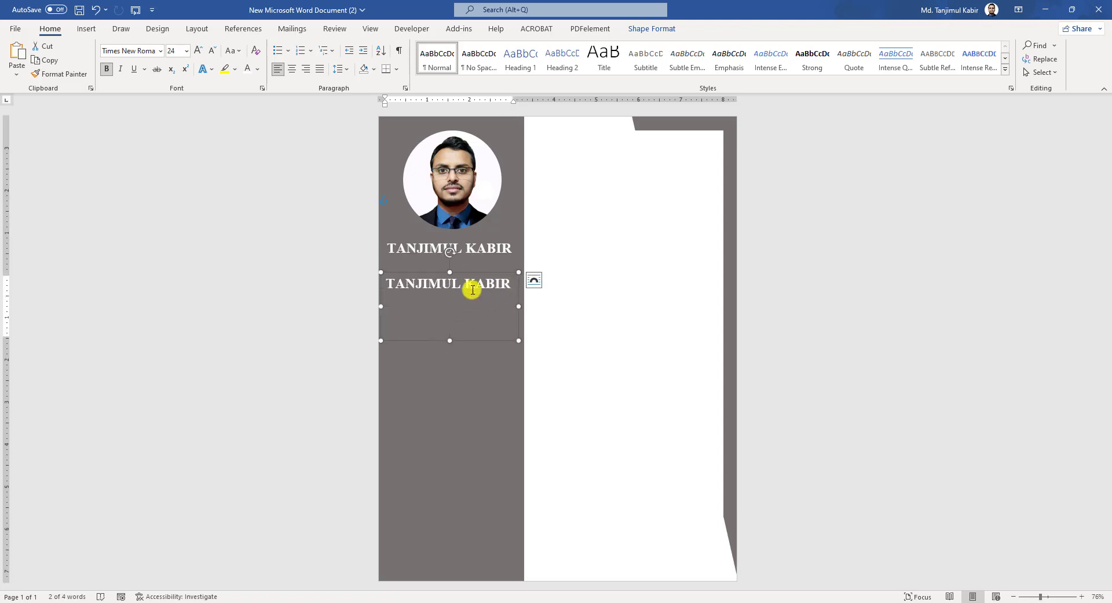
{"action": "key", "text": "Delete"}
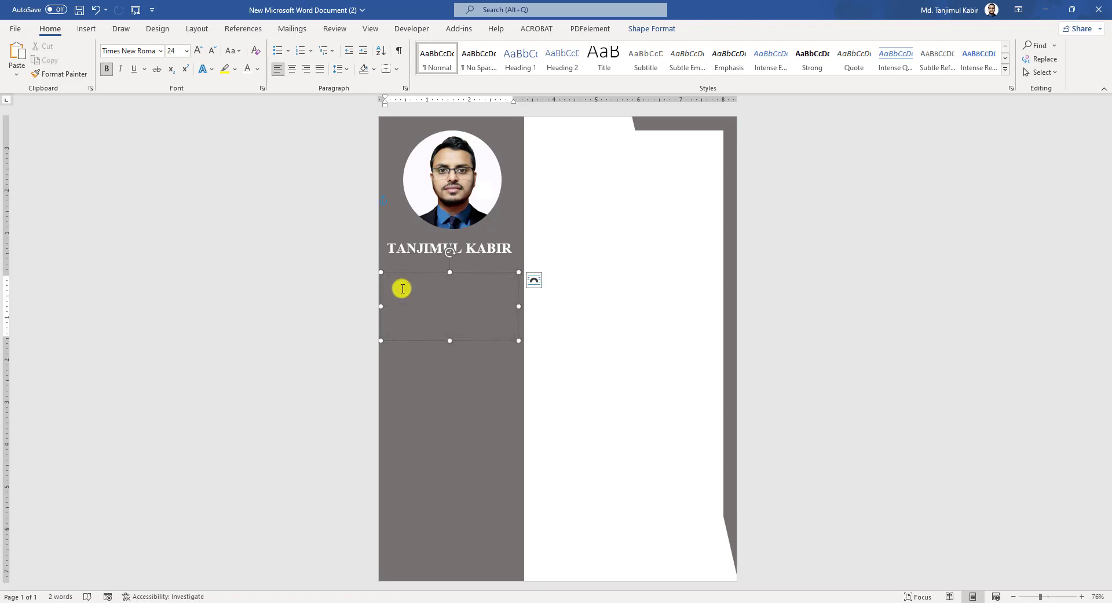
{"action": "key", "text": "ctrl+a"}
{"action": "left_click", "coordinate": [106, 69]}
{"action": "left_click", "coordinate": [482, 297]}
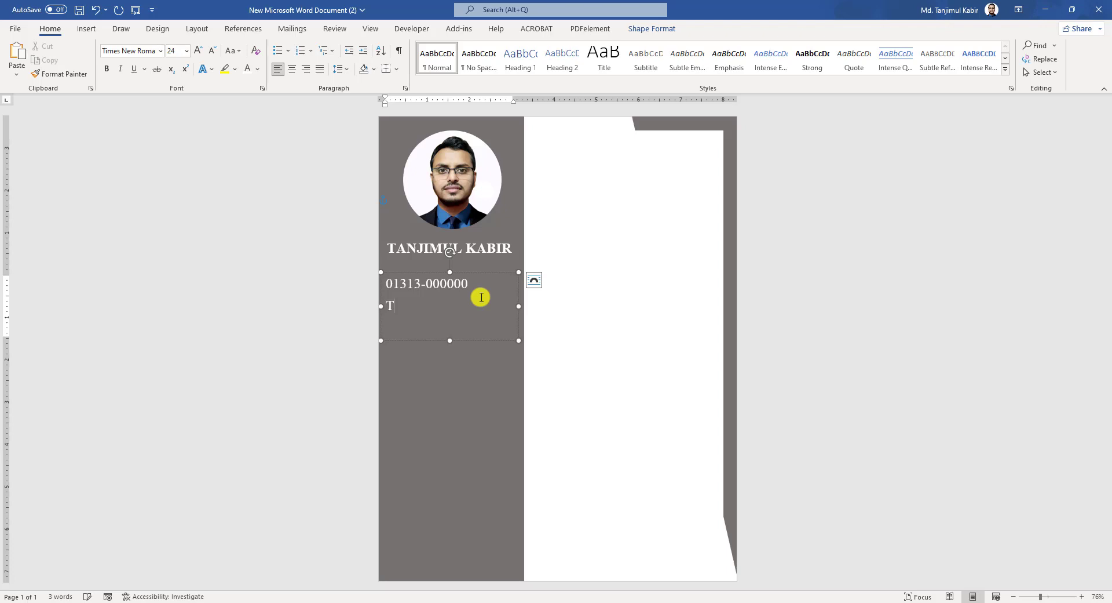
{"action": "key", "text": "Return"}
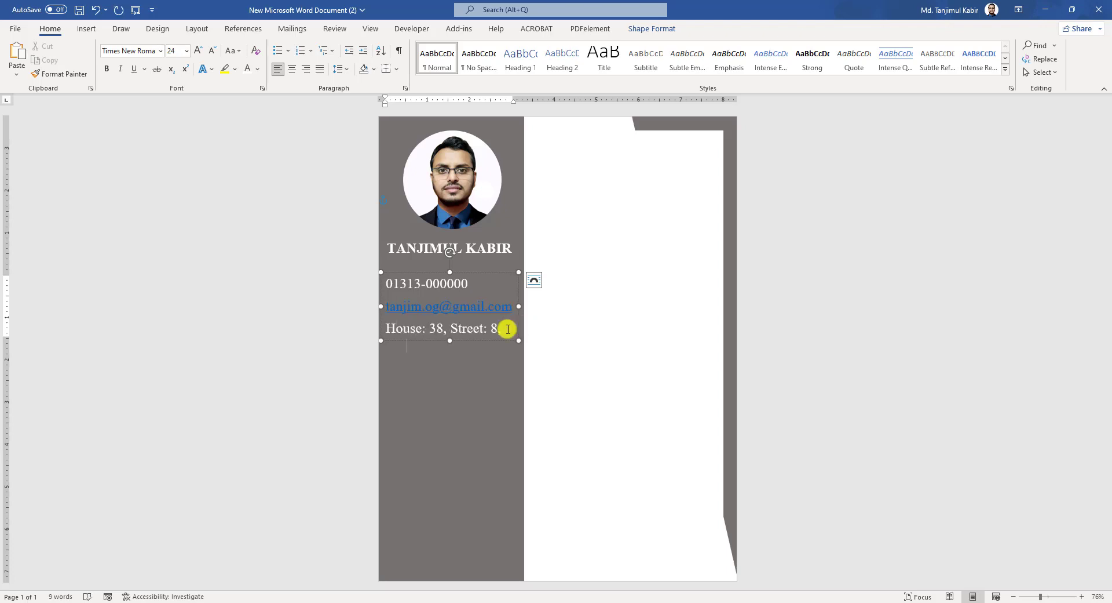
- Remove the e-mail hyperlink, shrink the contact text to 14 pt and nudge the box right
{"action": "key", "text": "ctrl+a"}
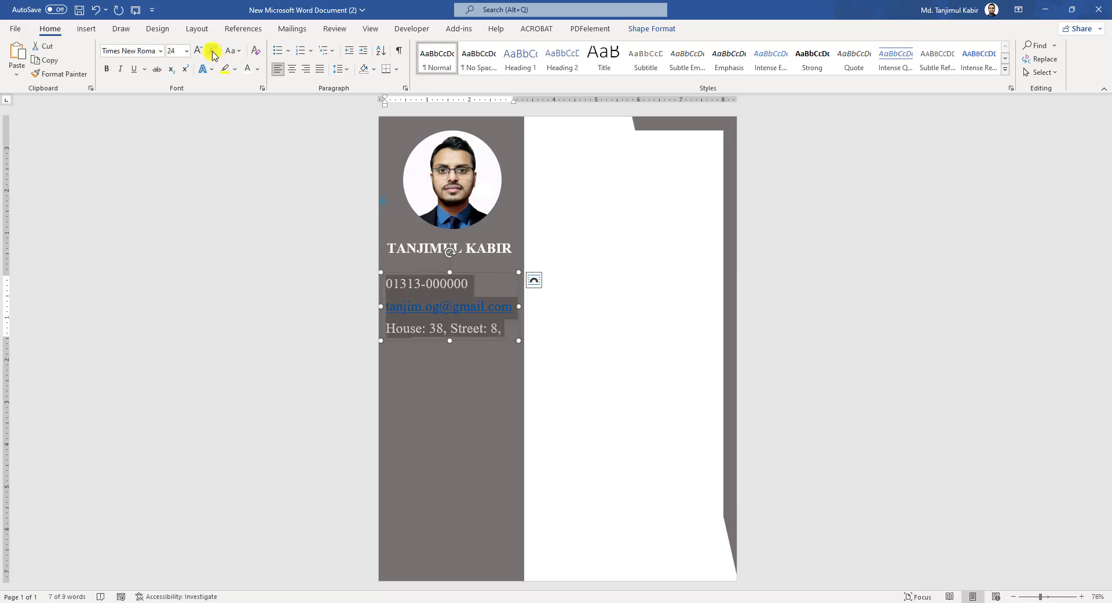
{"action": "left_click", "coordinate": [213, 51]}
{"action": "left_click", "coordinate": [212, 51]}
{"action": "left_click_drag", "start_coordinate": [491, 302], "coordinate": [398, 305]}
{"action": "right_click", "coordinate": [398, 305]}
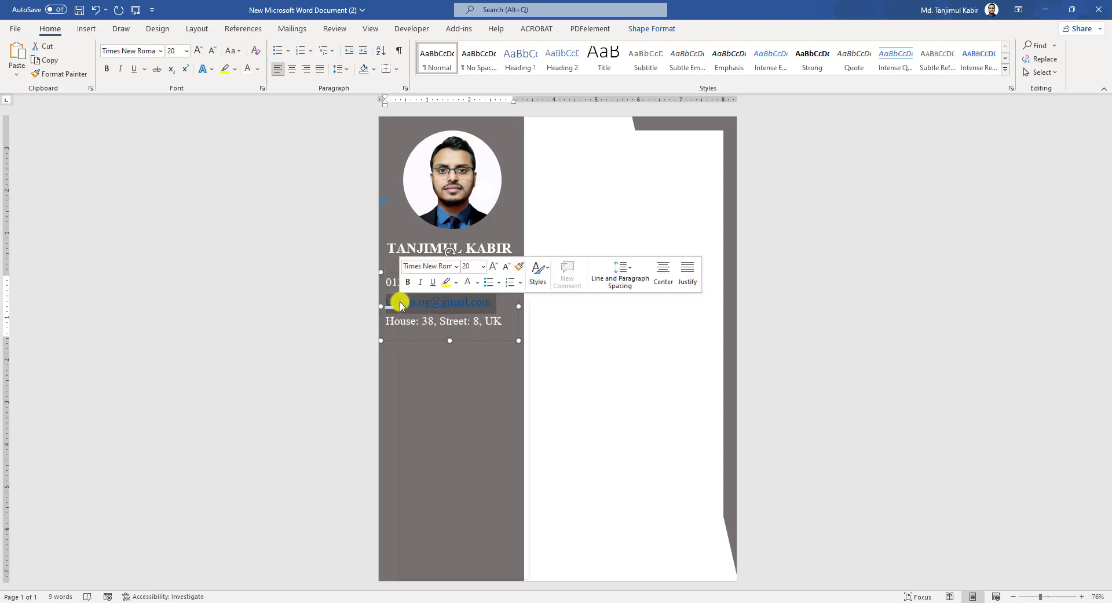
{"action": "left_click", "coordinate": [459, 450]}
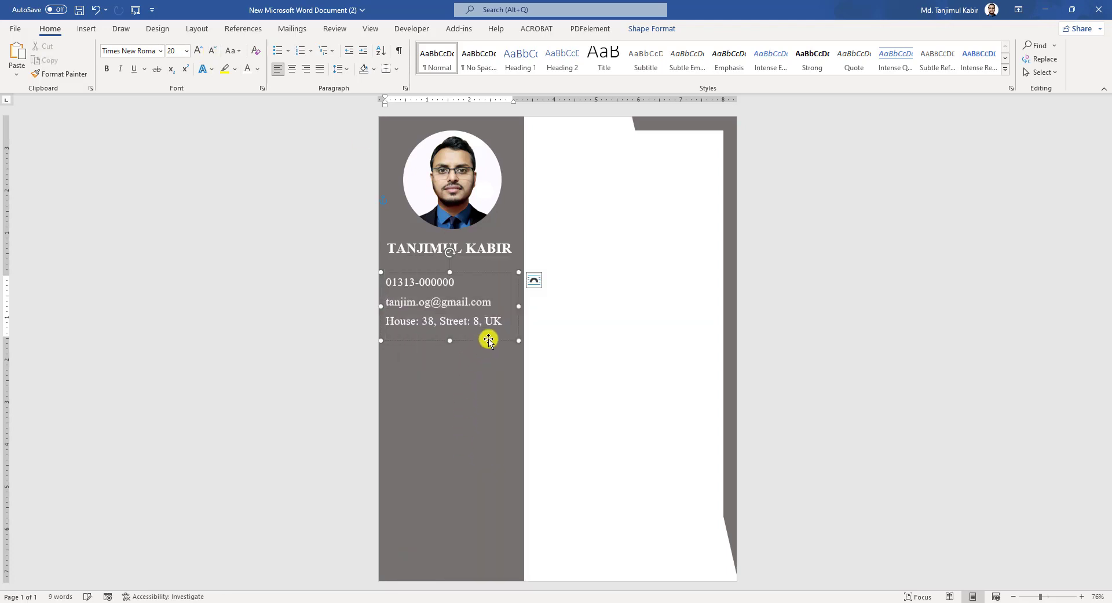
{"action": "key", "text": "ctrl+a"}
{"action": "left_click", "coordinate": [217, 52]}
{"action": "left_click", "coordinate": [217, 52]}
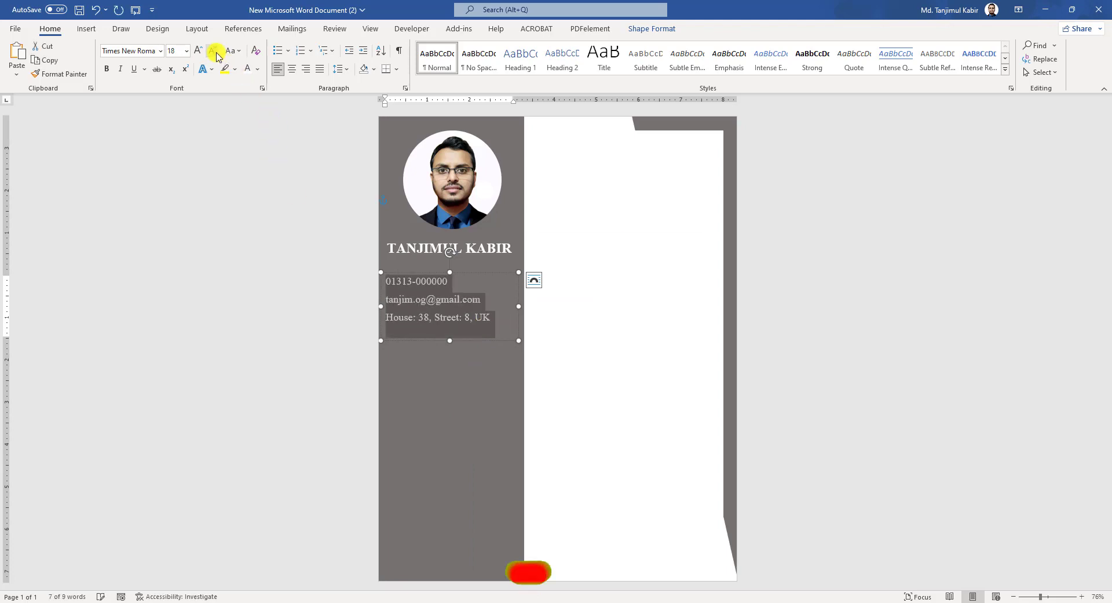
{"action": "left_click", "coordinate": [217, 53]}
{"action": "left_click", "coordinate": [472, 311]}
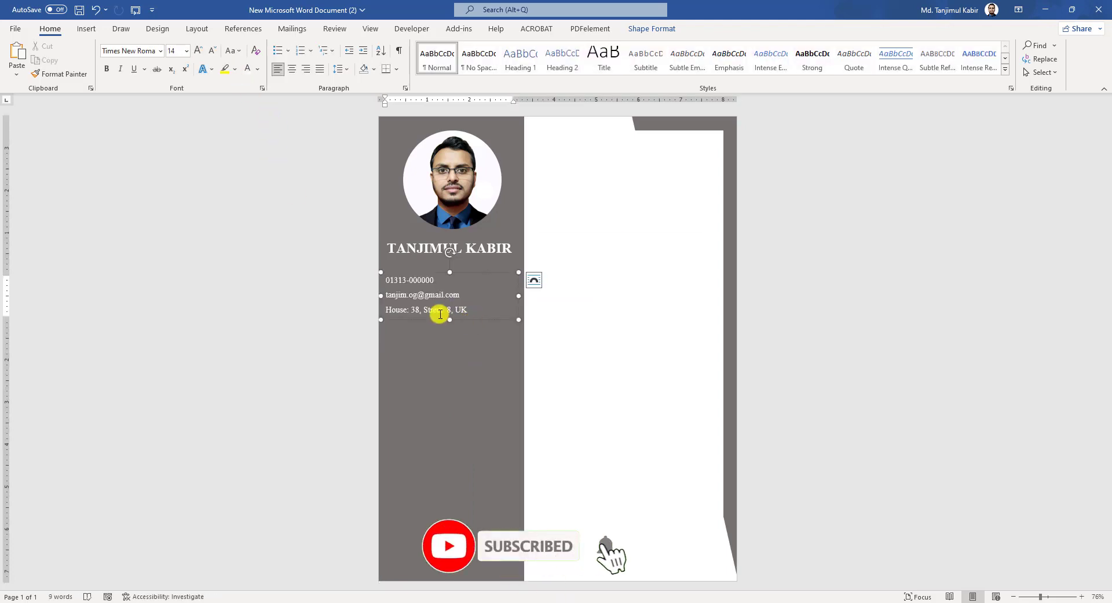
{"action": "left_click", "coordinate": [466, 319]}
{"action": "key", "text": "Right"}
{"action": "key", "text": "Right"}
{"action": "key", "text": "Right"}
{"action": "key", "text": "Right"}
{"action": "key", "text": "Right"}
{"action": "key", "text": "Right"}
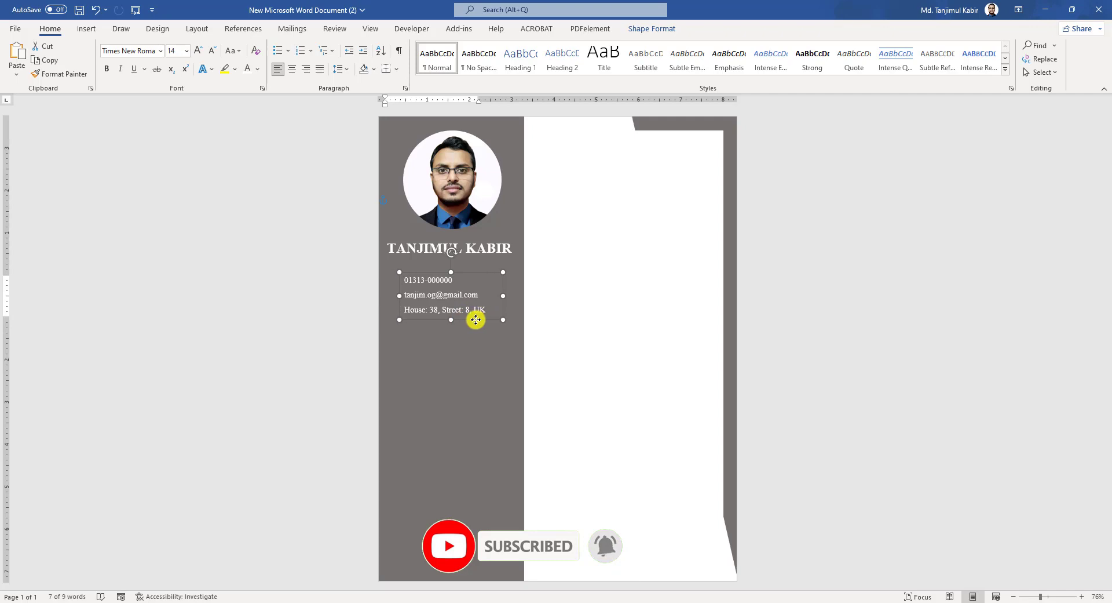
- Insert the first phone icon from an icon search for 'phone'
{"action": "left_click", "coordinate": [473, 332]}
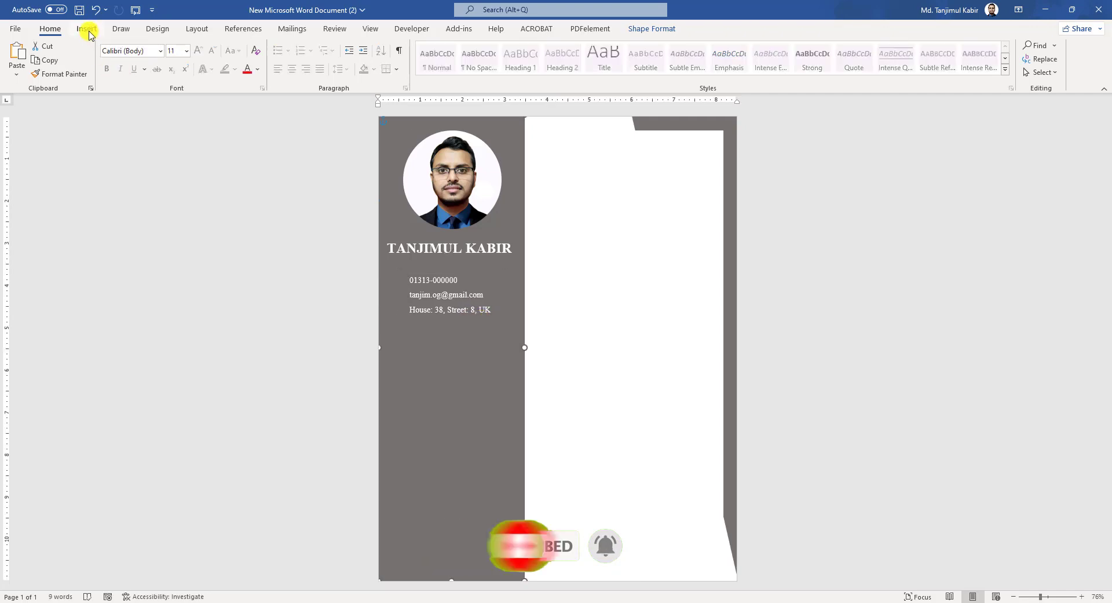
{"action": "left_click", "coordinate": [86, 29]}
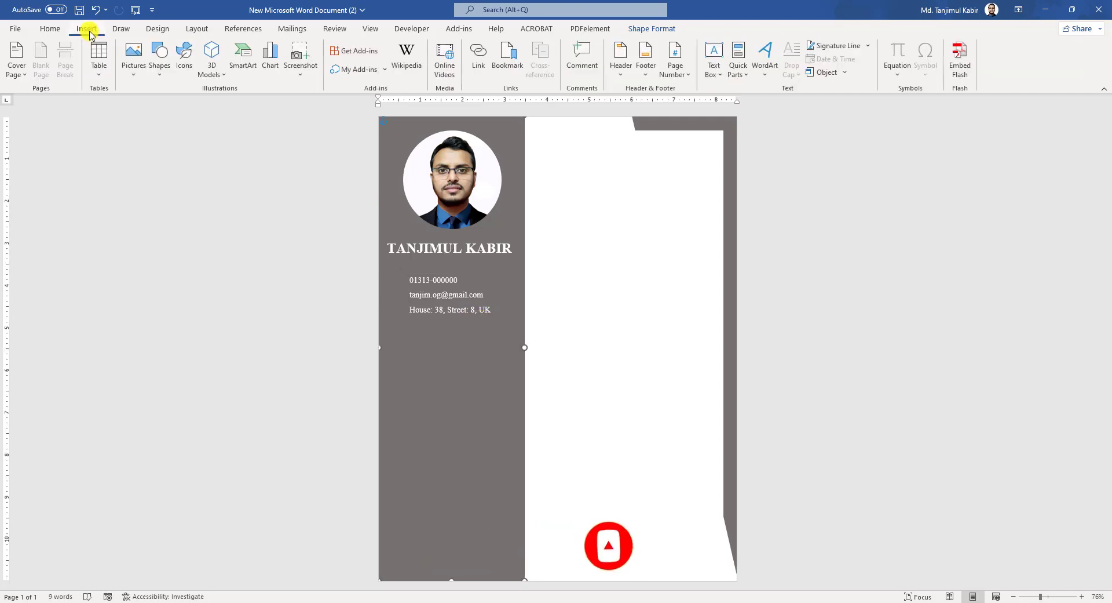
{"action": "left_click", "coordinate": [181, 73]}
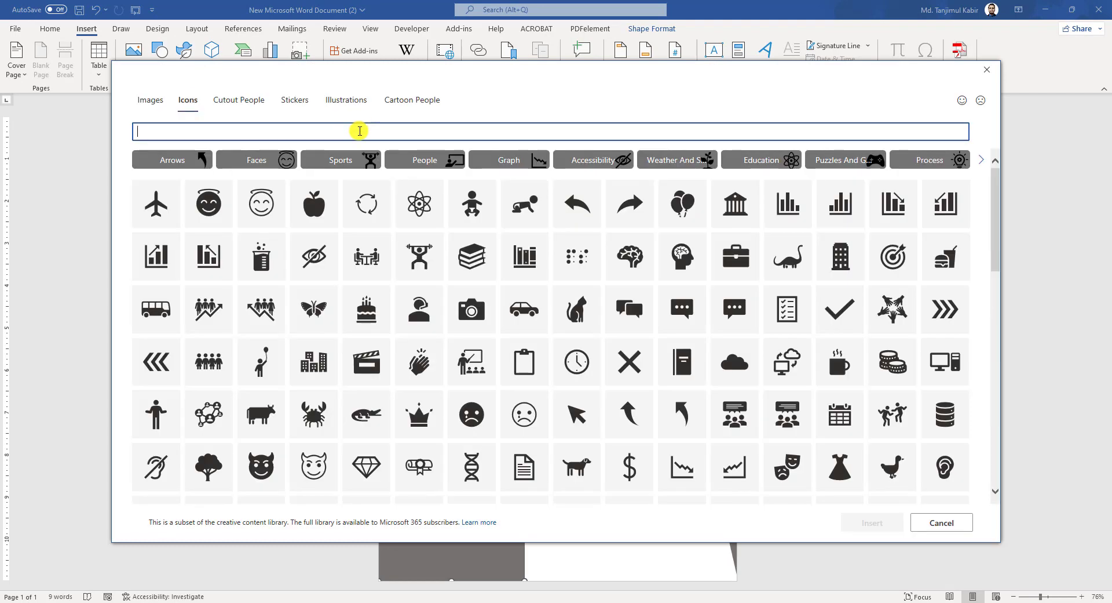
{"action": "type", "text": "phone"}
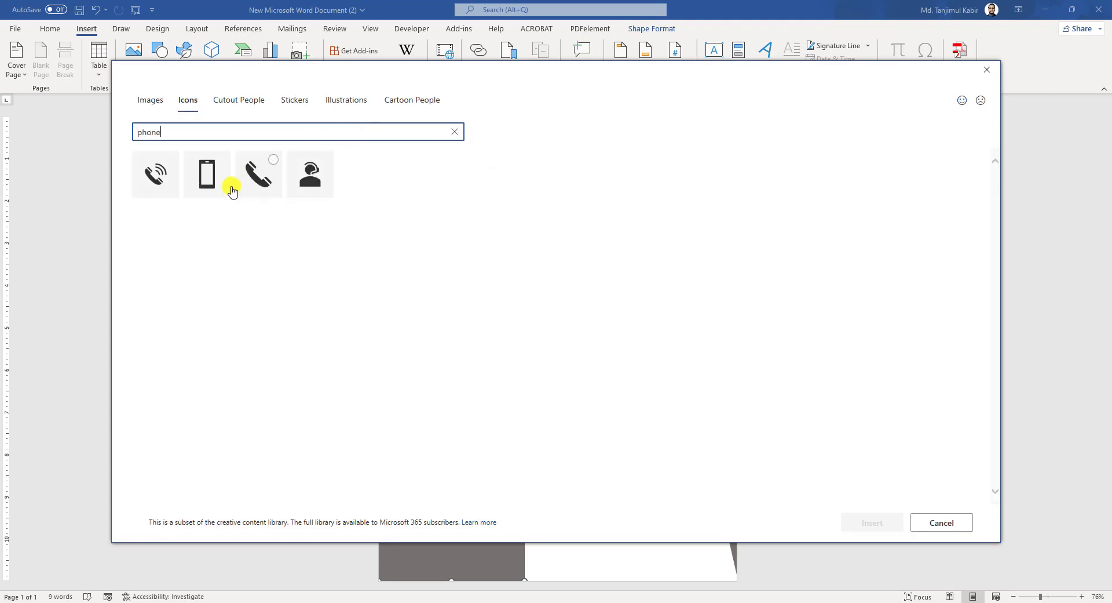
{"action": "left_click", "coordinate": [167, 181]}
{"action": "left_click", "coordinate": [870, 520]}
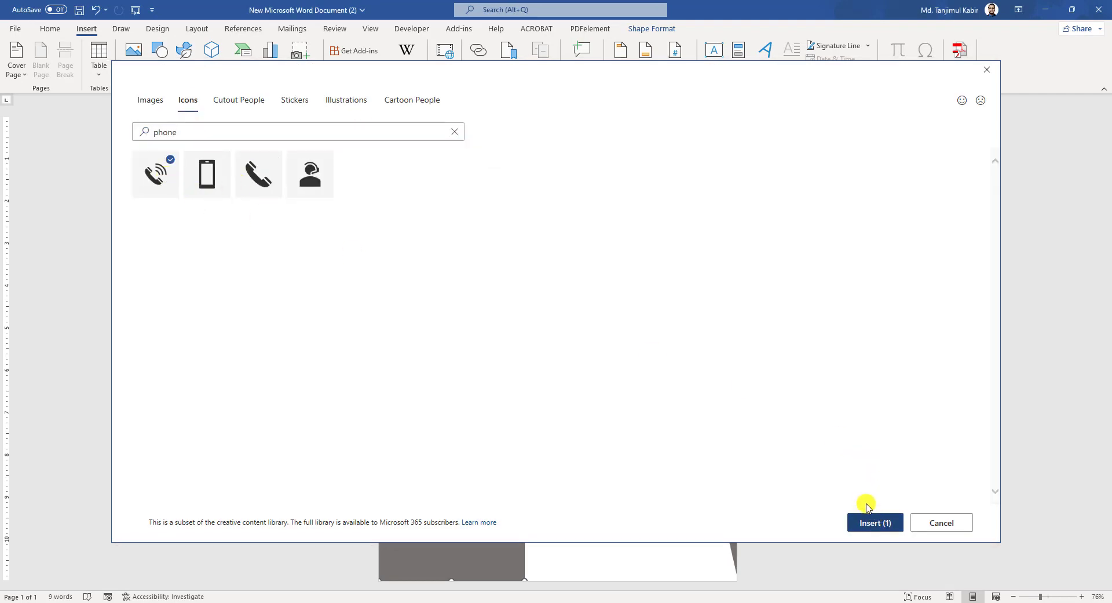
- Make the phone icon float, fill it white, and shrink it beside the phone number
{"action": "left_click", "coordinate": [479, 68]}
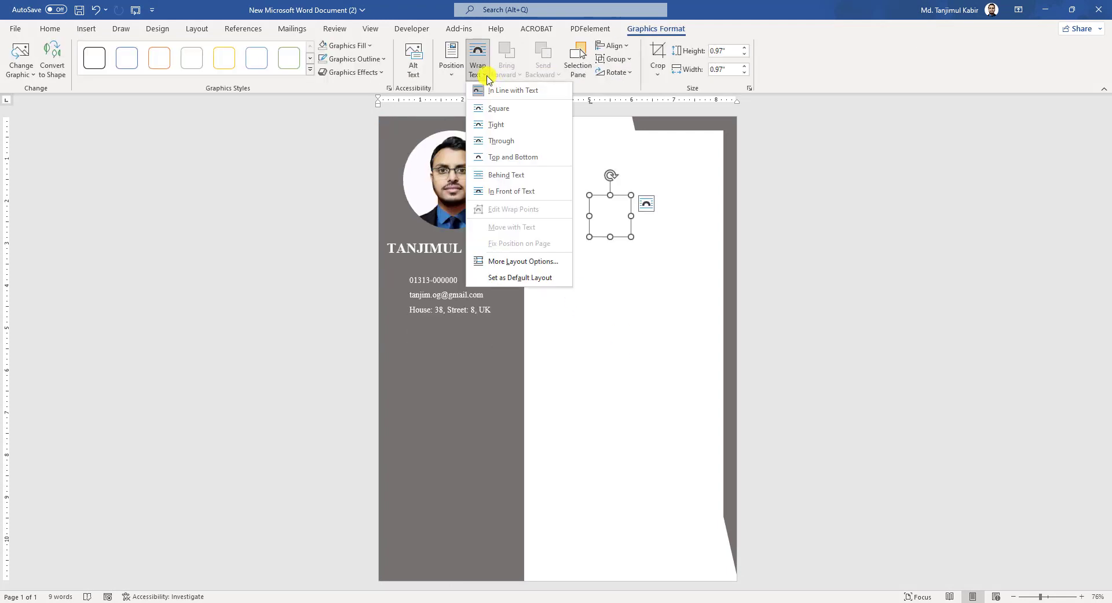
{"action": "left_click", "coordinate": [510, 190]}
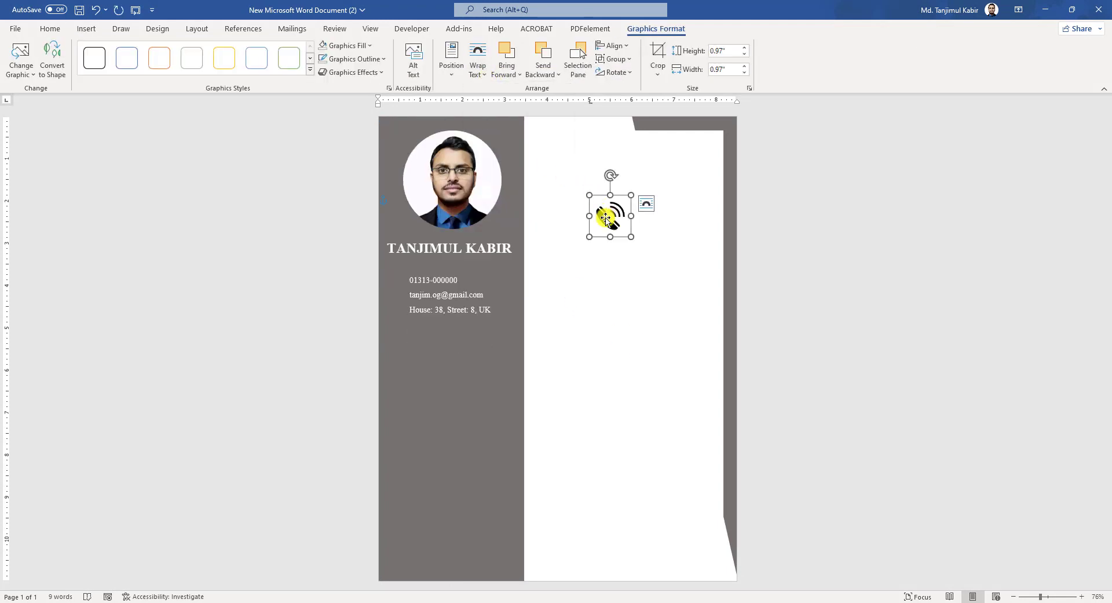
{"action": "left_click_drag", "start_coordinate": [606, 216], "coordinate": [399, 280]}
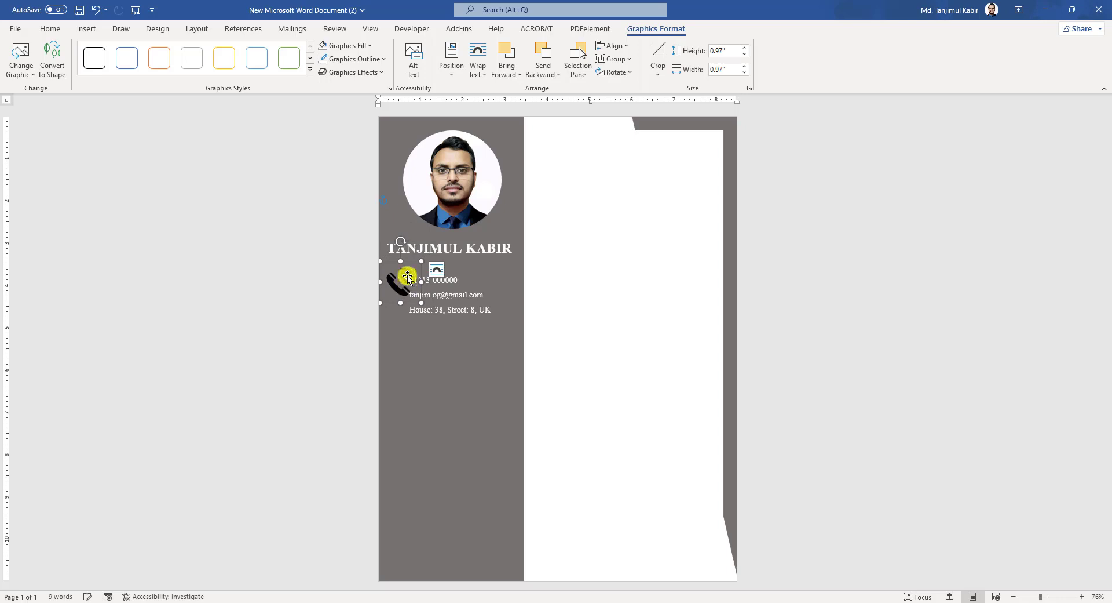
{"action": "left_click", "coordinate": [368, 45]}
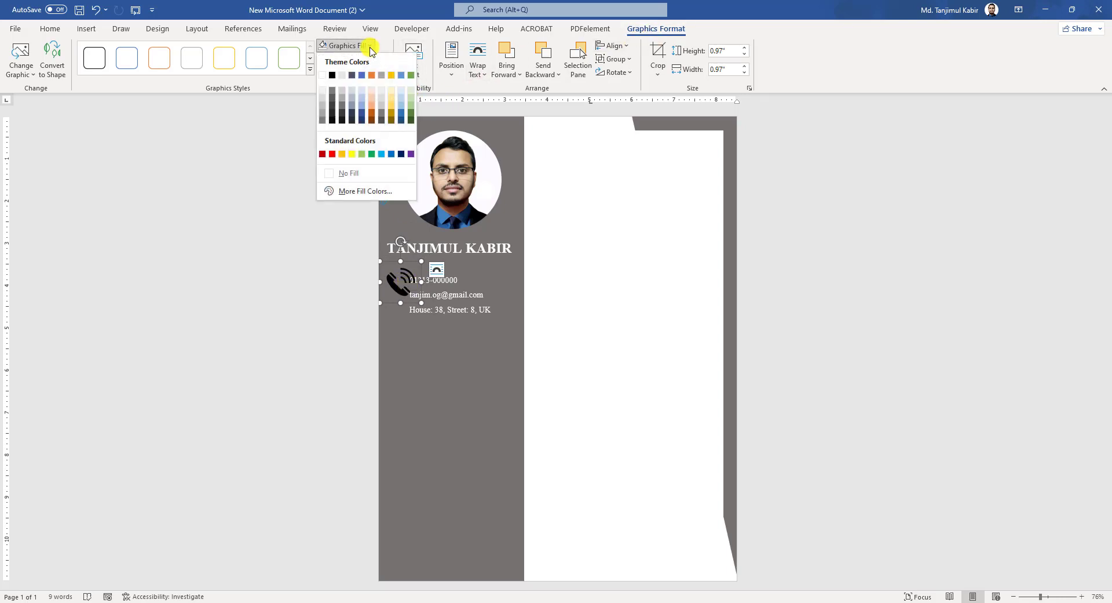
{"action": "left_click", "coordinate": [322, 76]}
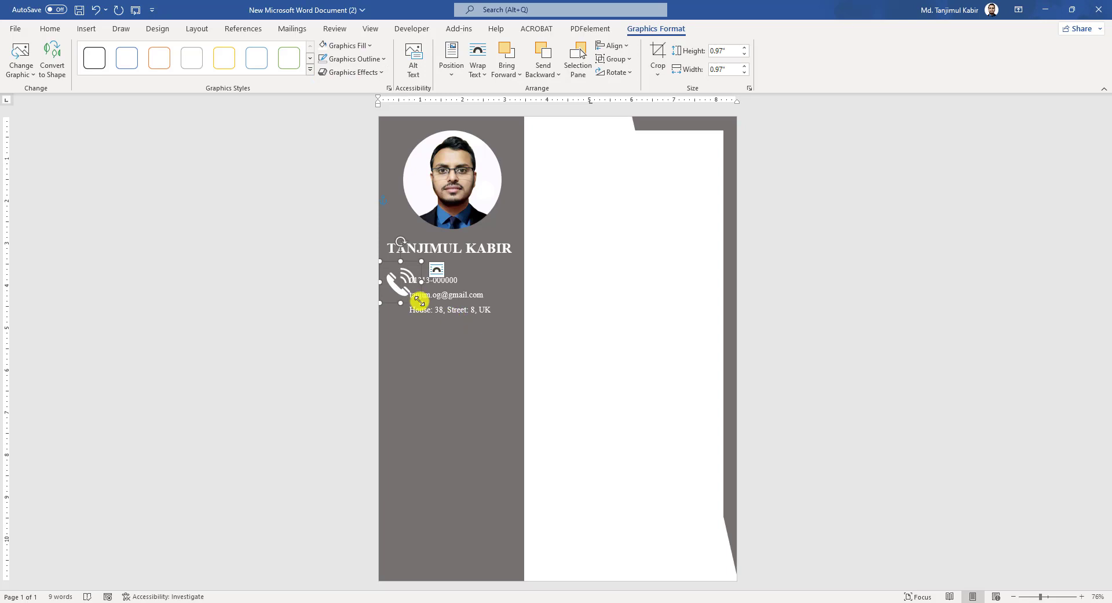
{"action": "left_click_drag", "start_coordinate": [420, 301], "coordinate": [400, 281]}
{"action": "left_click_drag", "start_coordinate": [399, 280], "coordinate": [400, 281]}
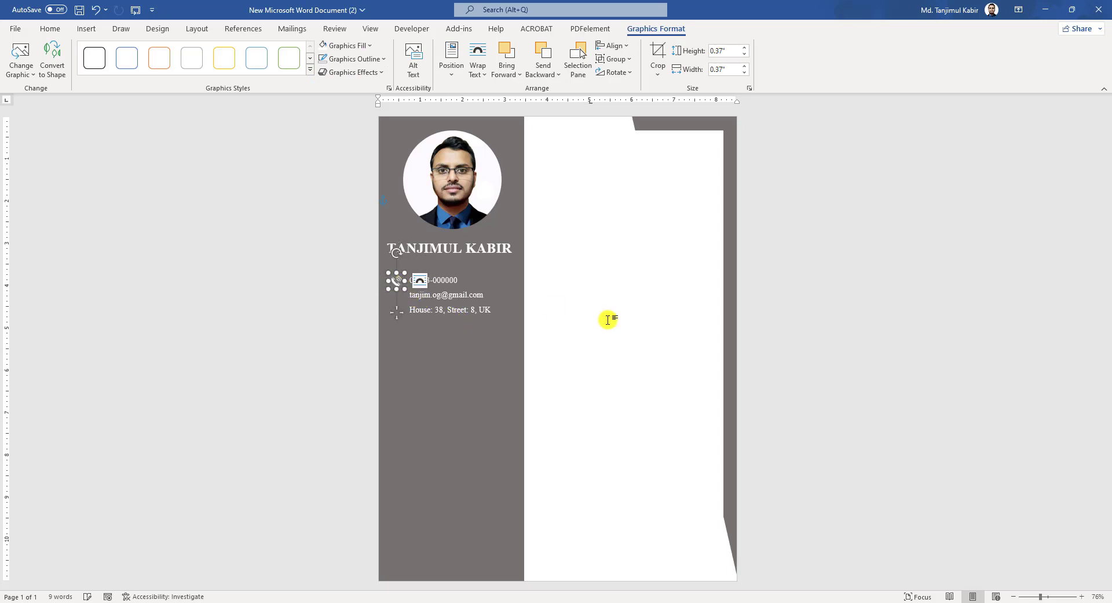
{"action": "left_click", "coordinate": [608, 318]}
- Insert a white envelope icon from an 'email' search with Through wrapping beside the e-mail address
{"action": "left_click", "coordinate": [86, 28]}
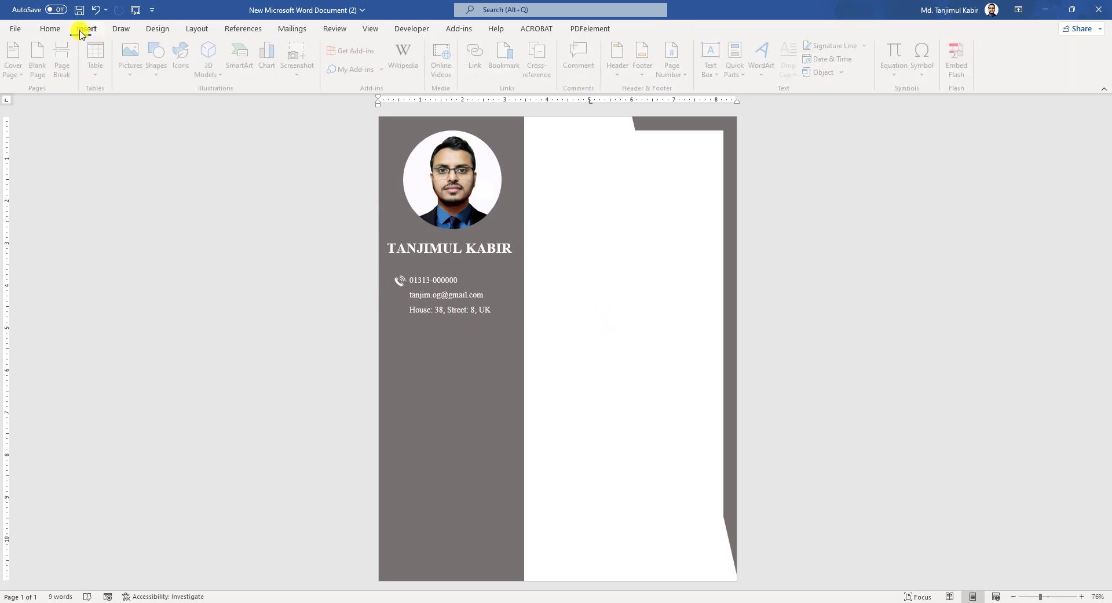
{"action": "left_click", "coordinate": [187, 69]}
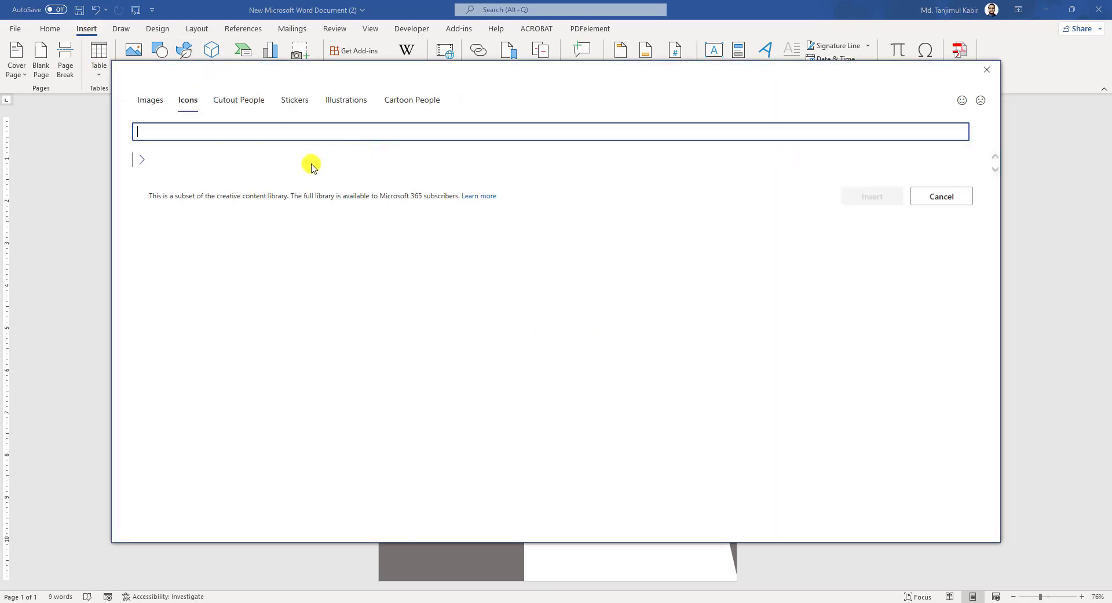
{"action": "type", "text": "email"}
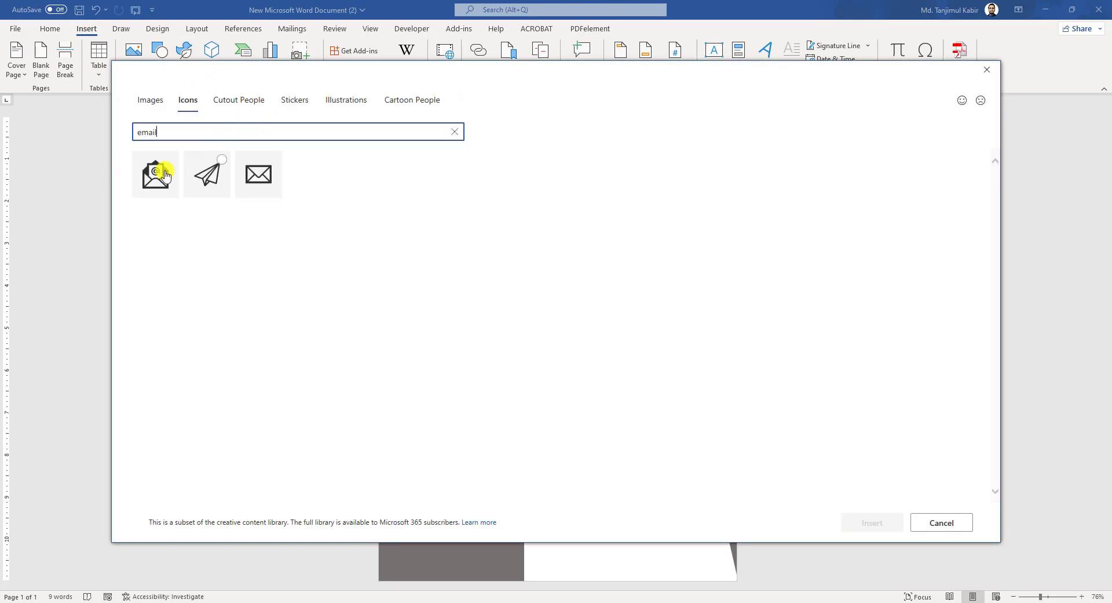
{"action": "left_click", "coordinate": [154, 174]}
{"action": "left_click", "coordinate": [875, 522]}
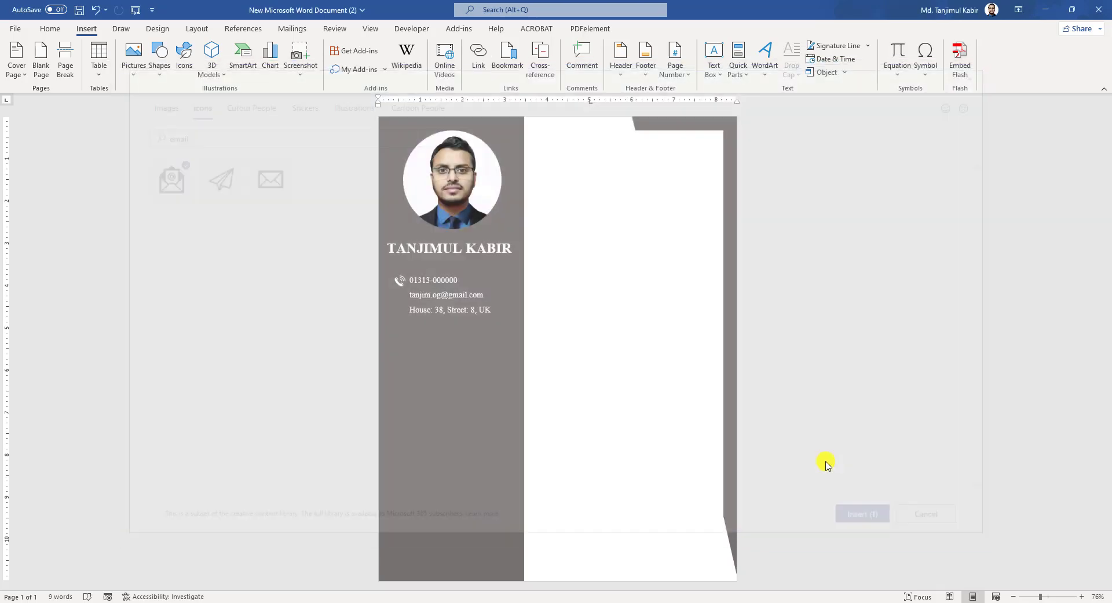
{"action": "left_click", "coordinate": [478, 58]}
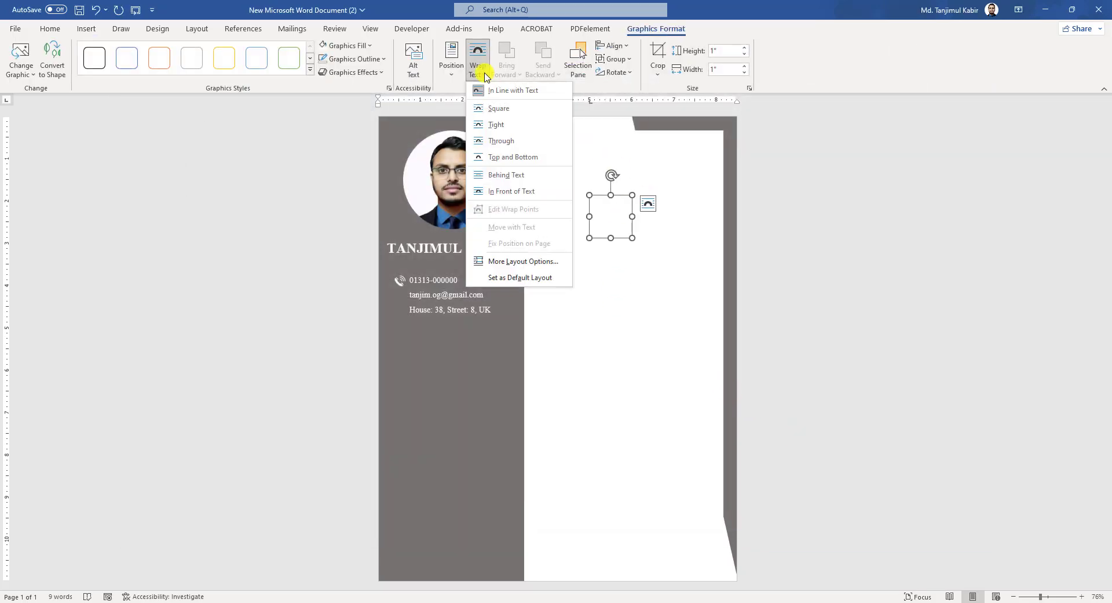
{"action": "left_click", "coordinate": [497, 143]}
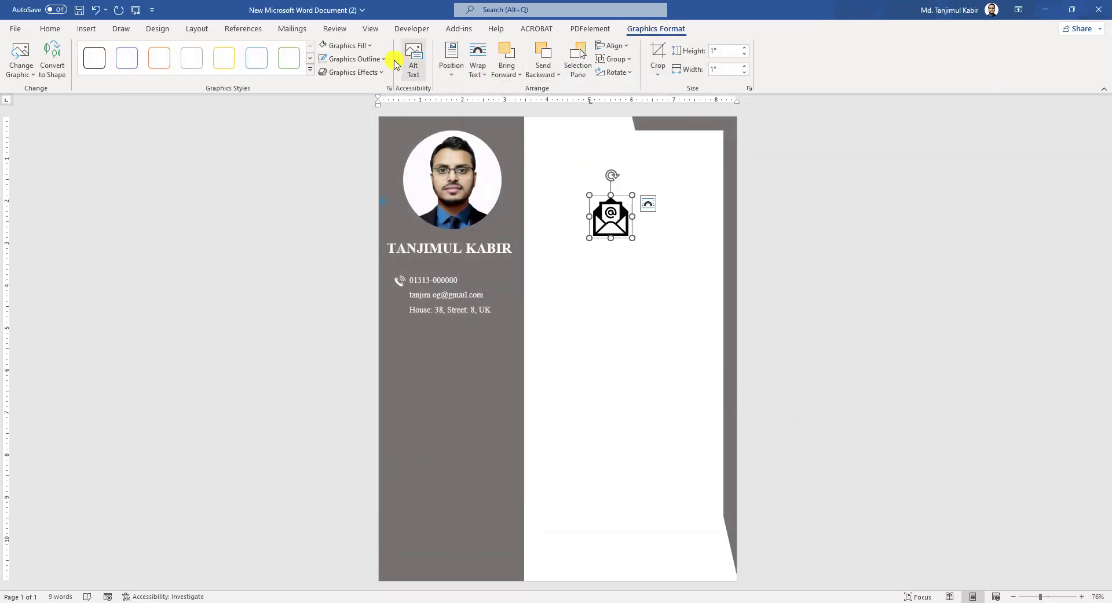
{"action": "left_click", "coordinate": [371, 47]}
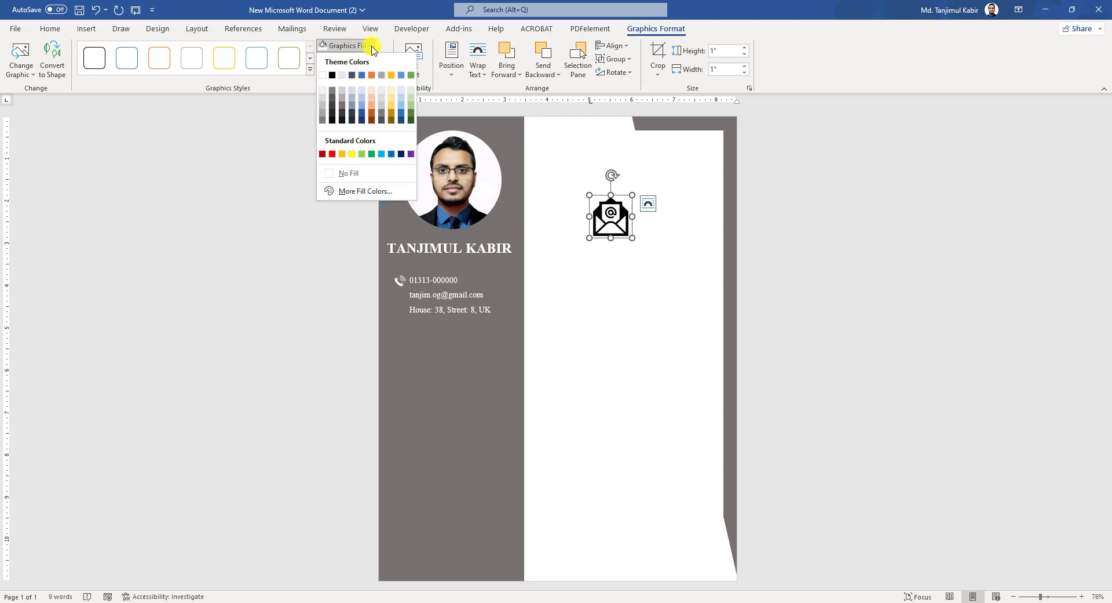
{"action": "left_click", "coordinate": [331, 76]}
{"action": "left_click_drag", "start_coordinate": [614, 219], "coordinate": [403, 296]}
{"action": "key", "text": "Escape"}
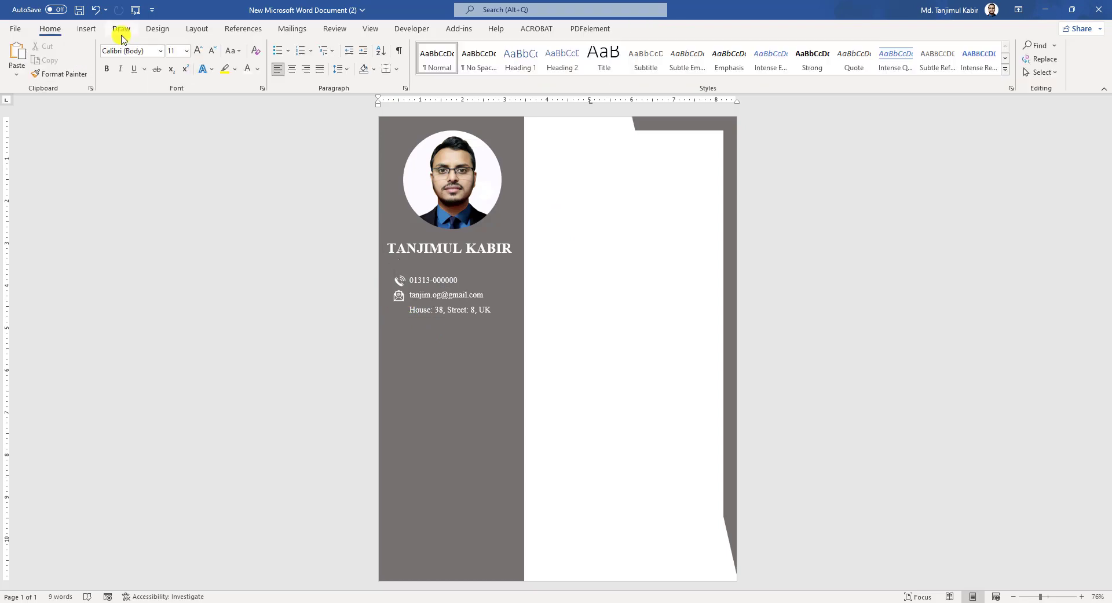
{"action": "left_click", "coordinate": [86, 29]}
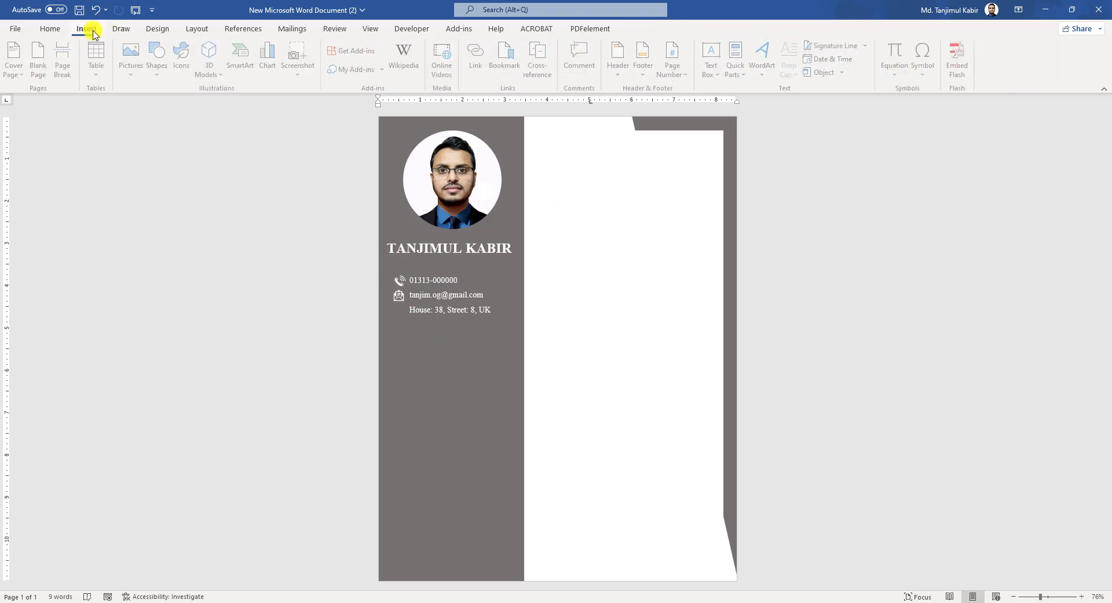
- Insert a floating map-pin icon from a 'location' search beside the address and make it white
{"action": "left_click", "coordinate": [183, 64]}
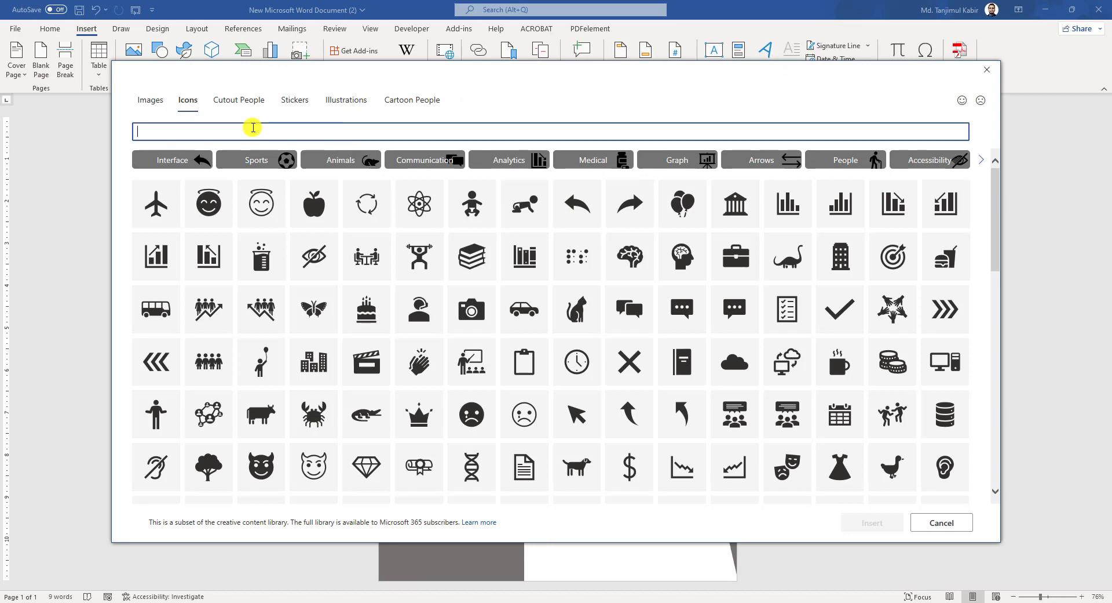
{"action": "type", "text": "location"}
{"action": "left_click", "coordinate": [167, 175]}
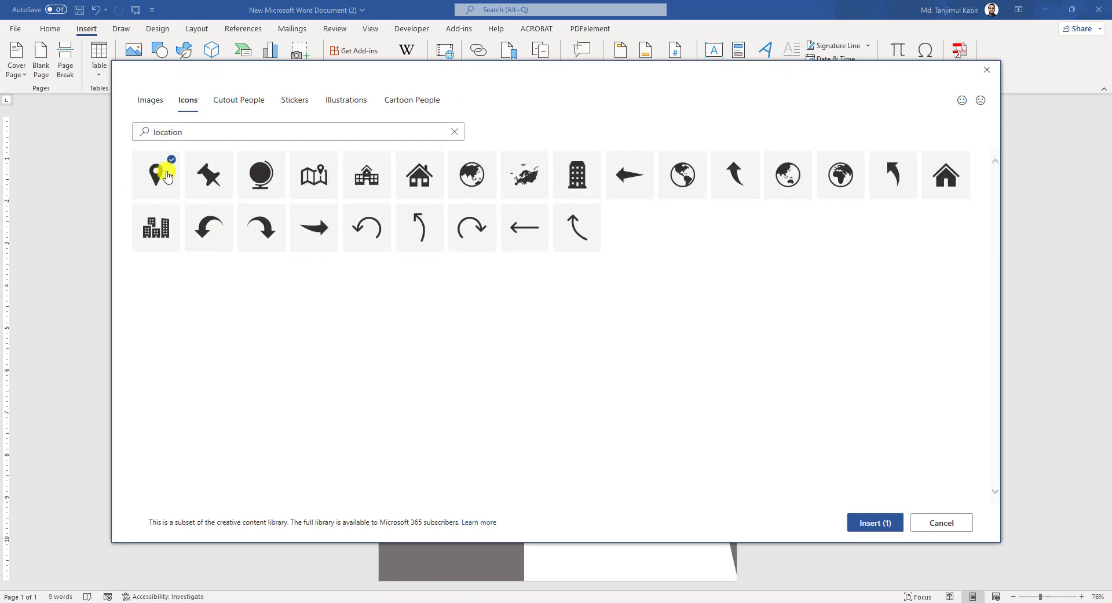
{"action": "left_click", "coordinate": [872, 524]}
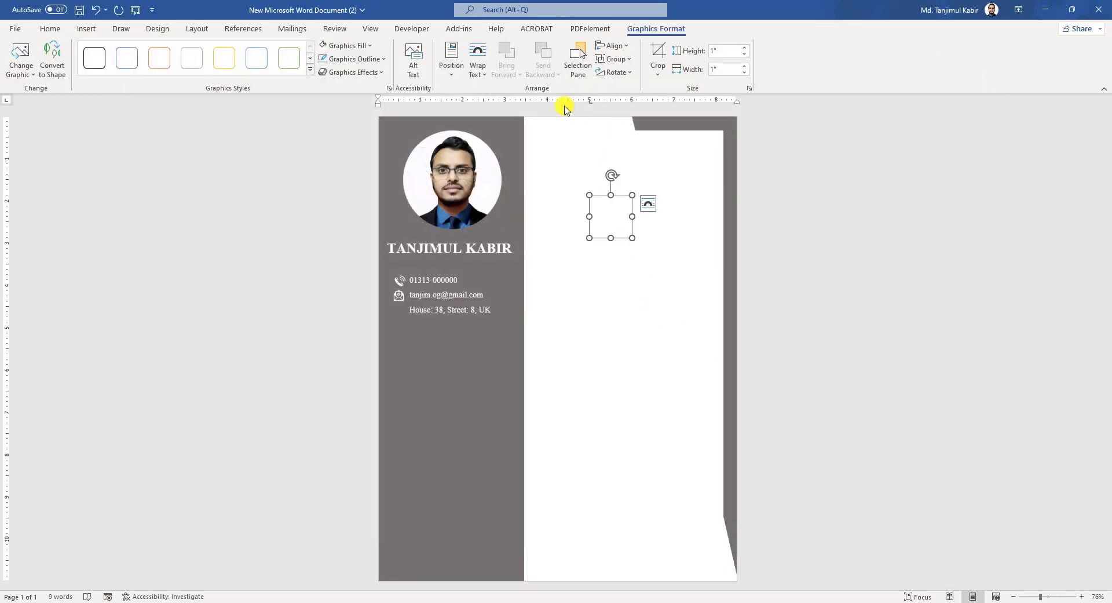
{"action": "left_click", "coordinate": [478, 58]}
{"action": "left_click", "coordinate": [486, 139]}
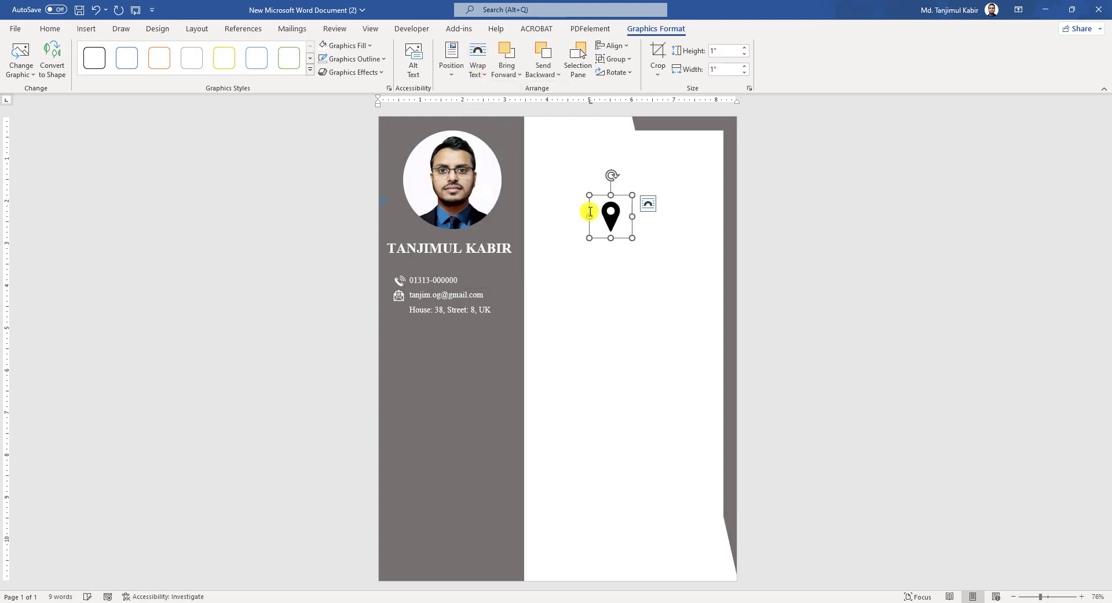
{"action": "left_click_drag", "start_coordinate": [589, 212], "coordinate": [386, 309]}
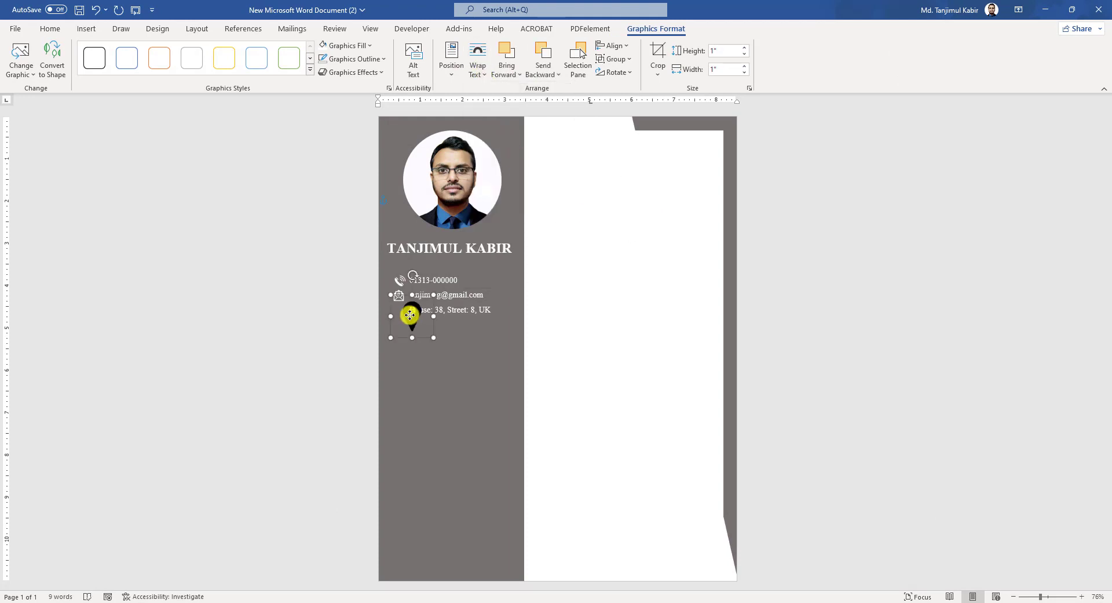
{"action": "left_click", "coordinate": [368, 46]}
{"action": "left_click", "coordinate": [333, 74]}
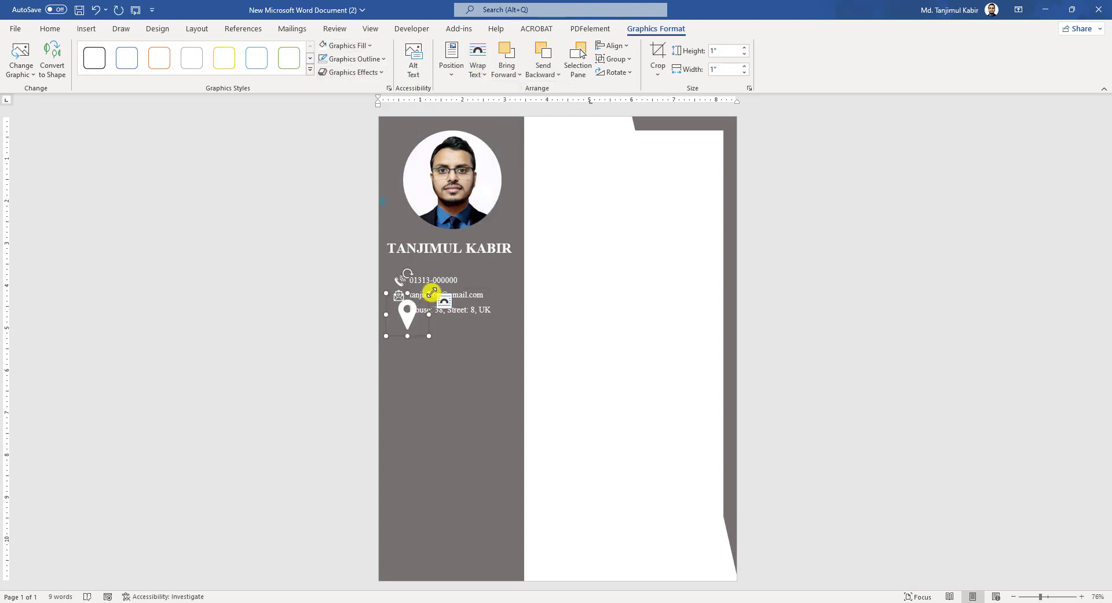
{"action": "left_click", "coordinate": [88, 29]}
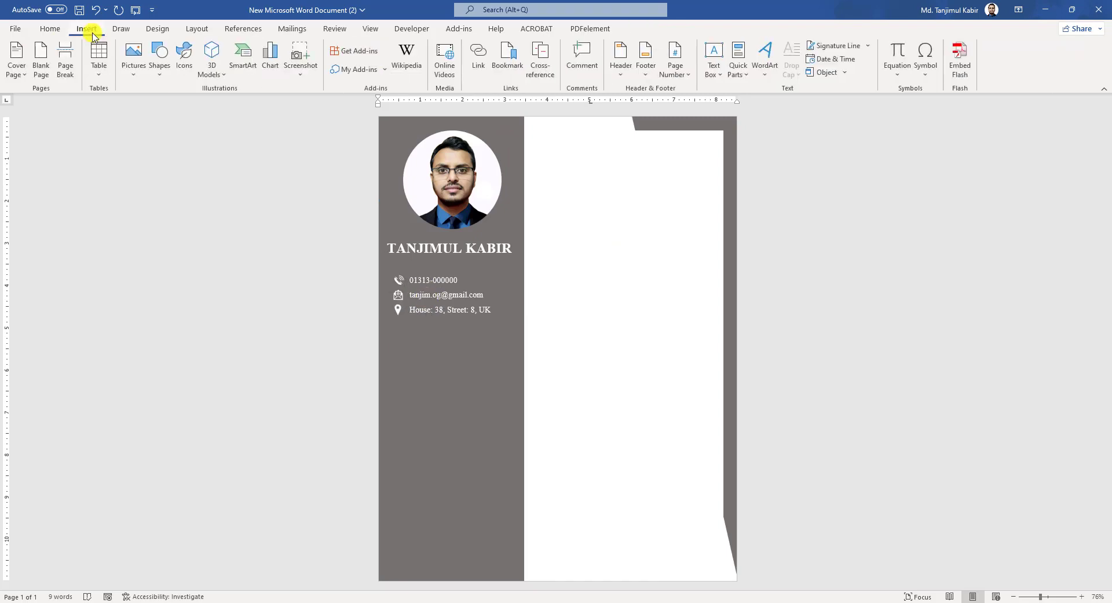
- Draw a 2.78-inch horizontal line under the address, coloured white and 3 pt thick
{"action": "left_click", "coordinate": [163, 74]}
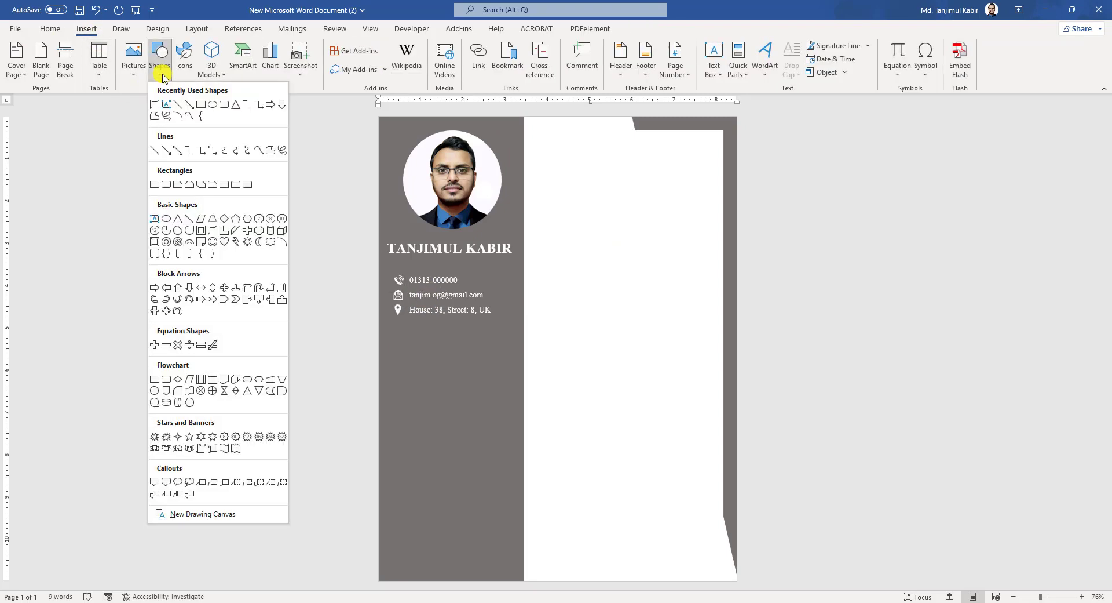
{"action": "left_click", "coordinate": [180, 108]}
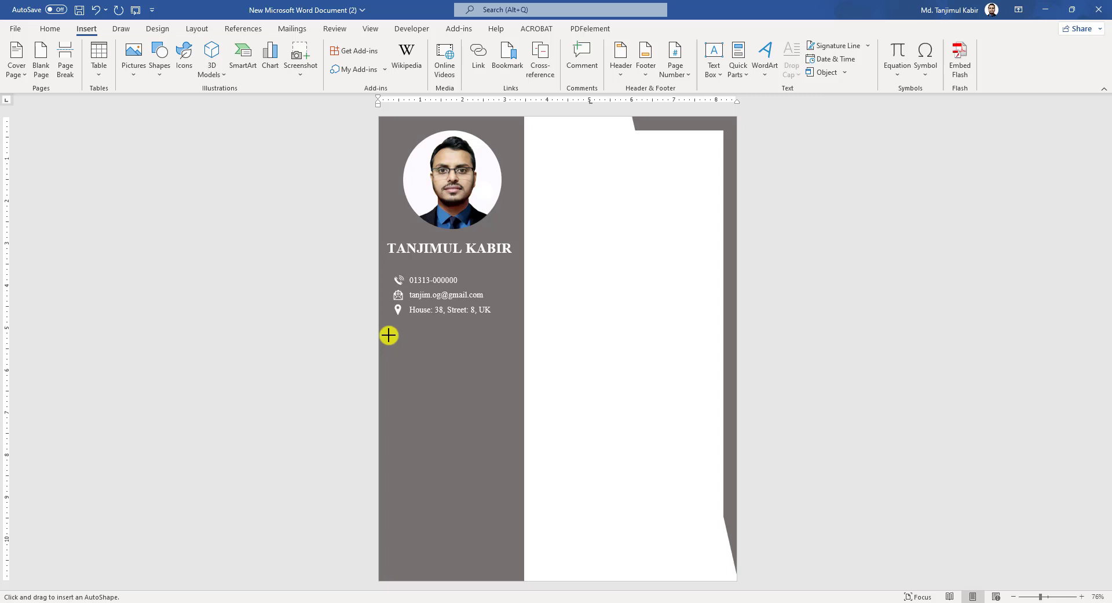
{"action": "left_click_drag", "start_coordinate": [387, 340], "coordinate": [505, 341]}
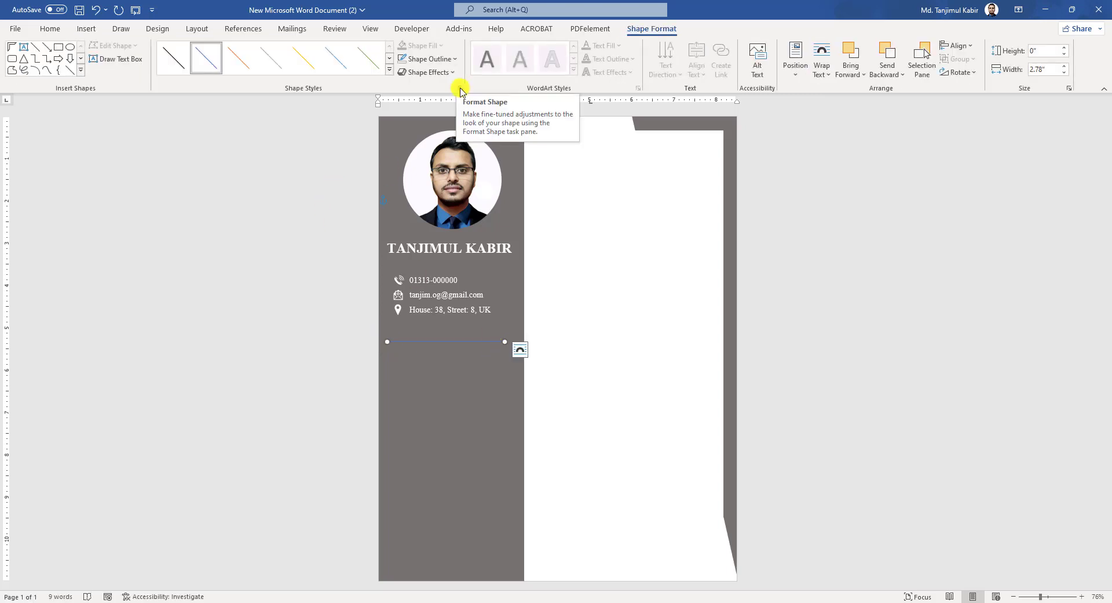
{"action": "left_click", "coordinate": [460, 89]}
{"action": "left_click", "coordinate": [1081, 237]}
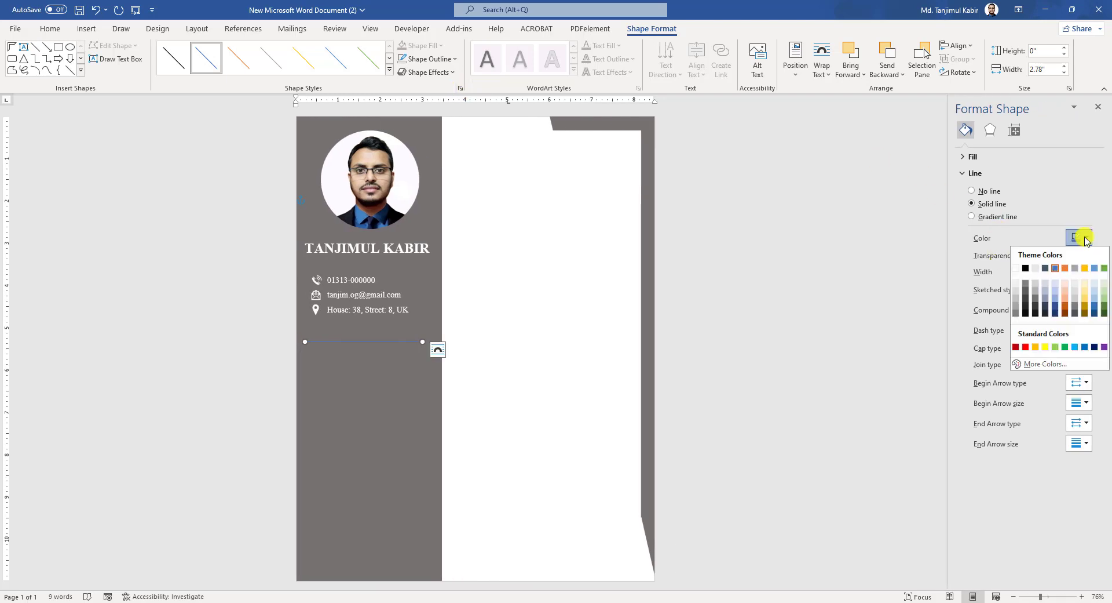
{"action": "left_click", "coordinate": [1016, 268]}
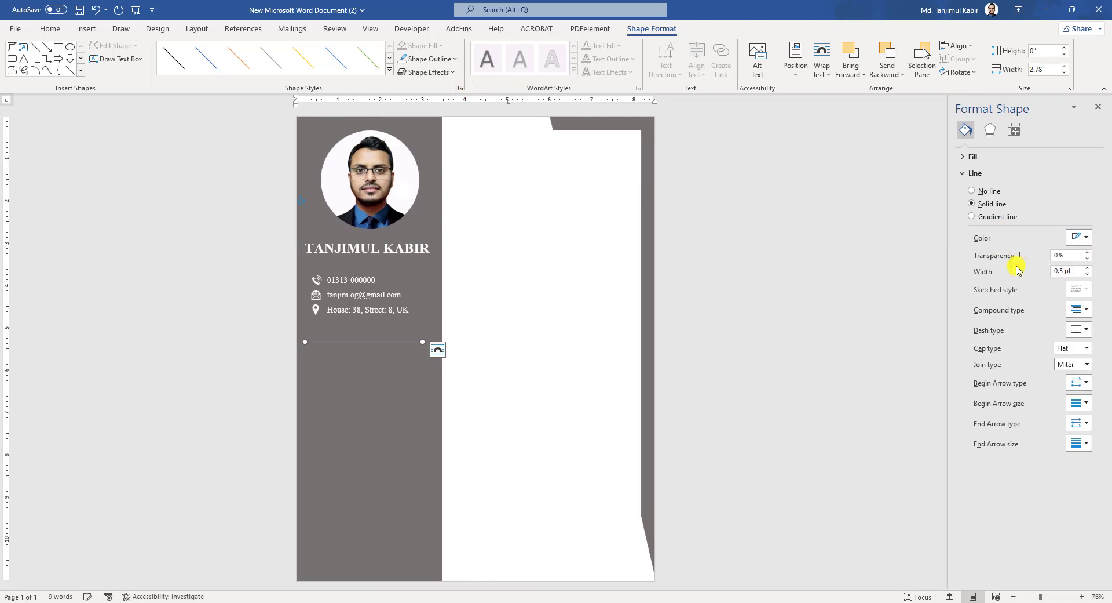
{"action": "left_click", "coordinate": [1089, 269]}
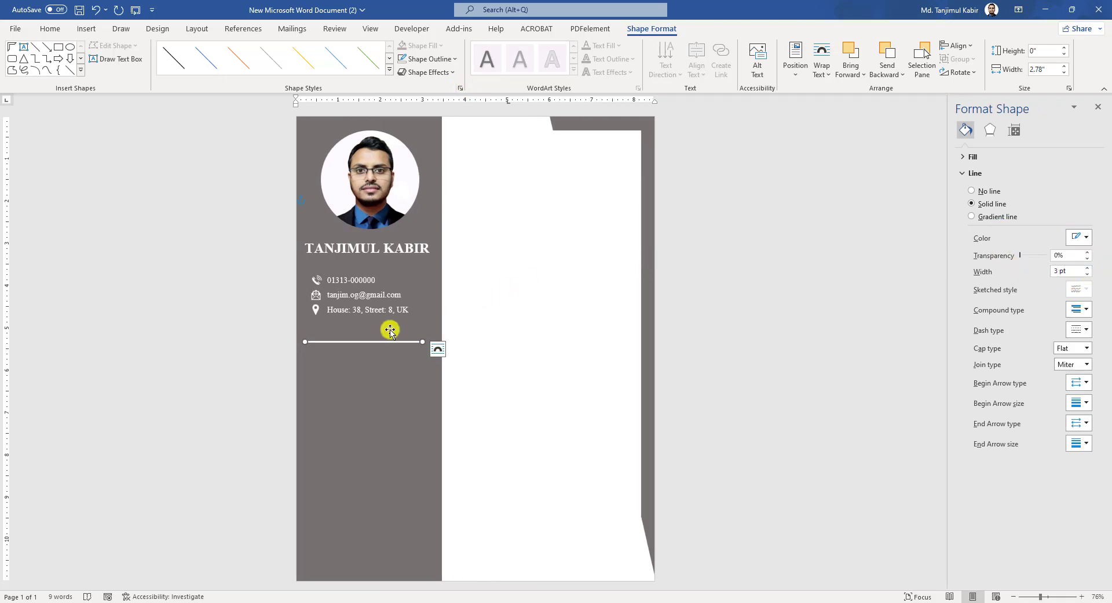
{"action": "left_click", "coordinate": [387, 266]}
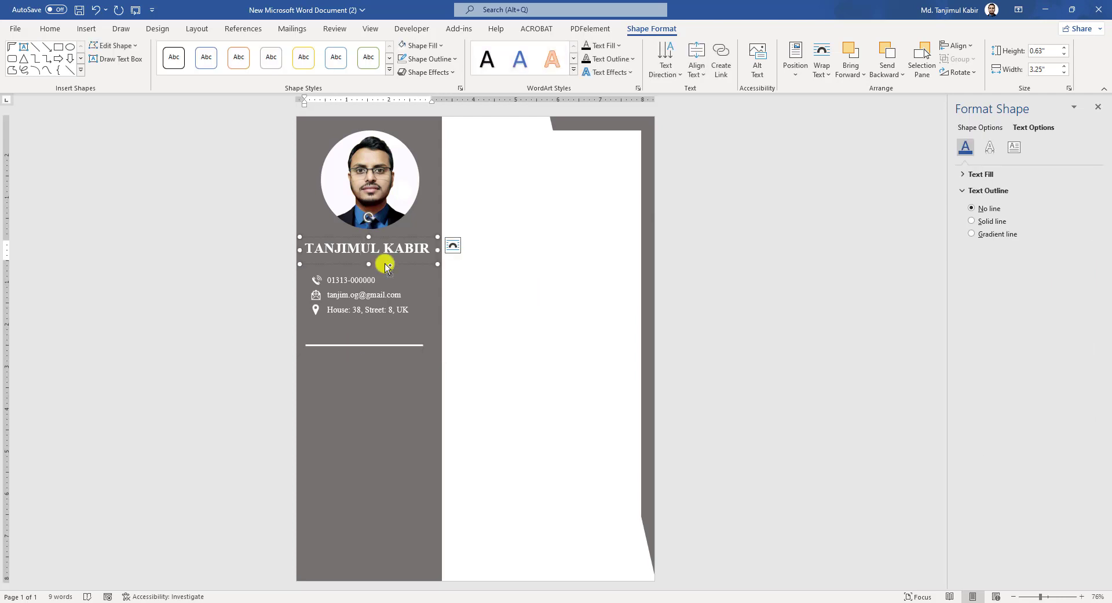
- Copy the name box above the white line, retype it as SKILLS, and shrink the heading font
{"action": "left_click_drag", "start_coordinate": [387, 265], "coordinate": [384, 329]}
{"action": "triple_click", "coordinate": [385, 328]}
{"action": "type", "text": "SKILLS"}
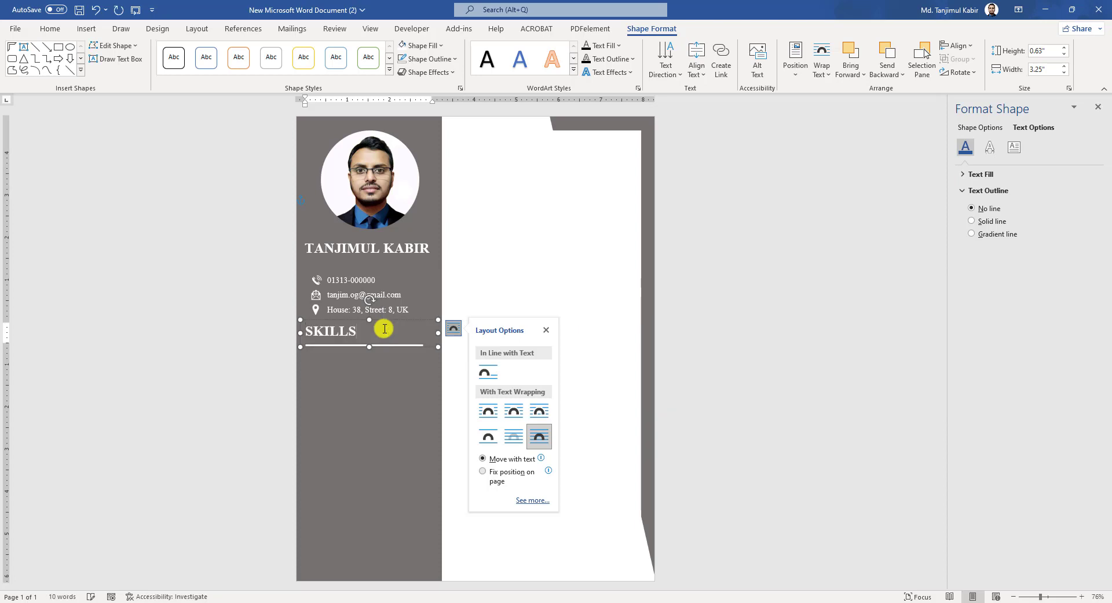
{"action": "triple_click", "coordinate": [376, 334]}
{"action": "left_click", "coordinate": [50, 28]}
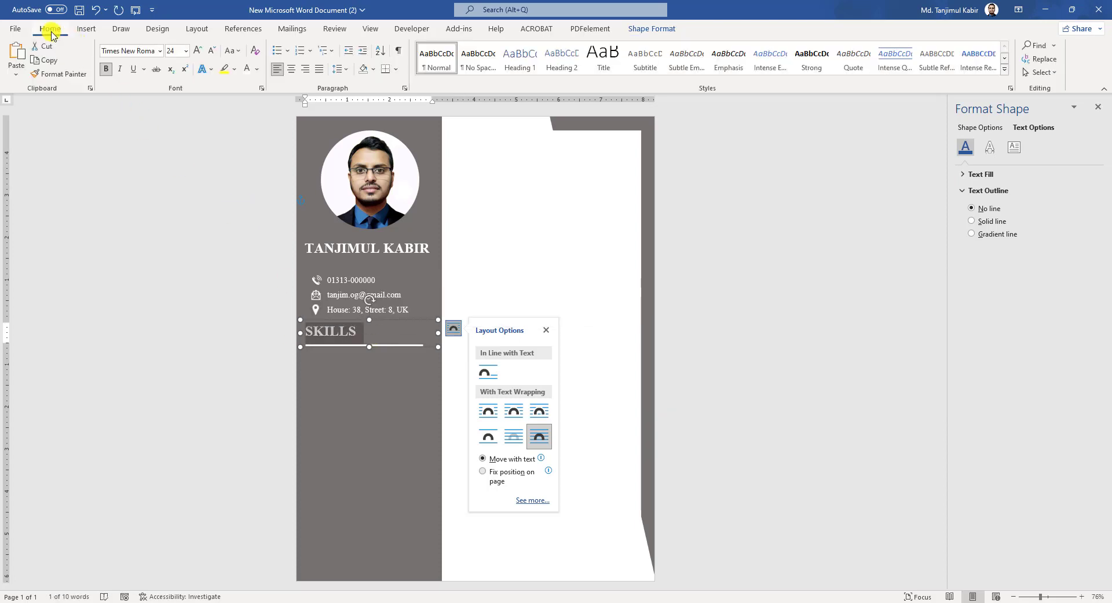
{"action": "left_click", "coordinate": [181, 68]}
- Paste the six skills, AutoCAD to Solid Edge, into a copied box below SKILLS with arrow bullets
{"action": "left_click", "coordinate": [396, 321]}
{"action": "left_click_drag", "start_coordinate": [393, 319], "coordinate": [374, 391]}
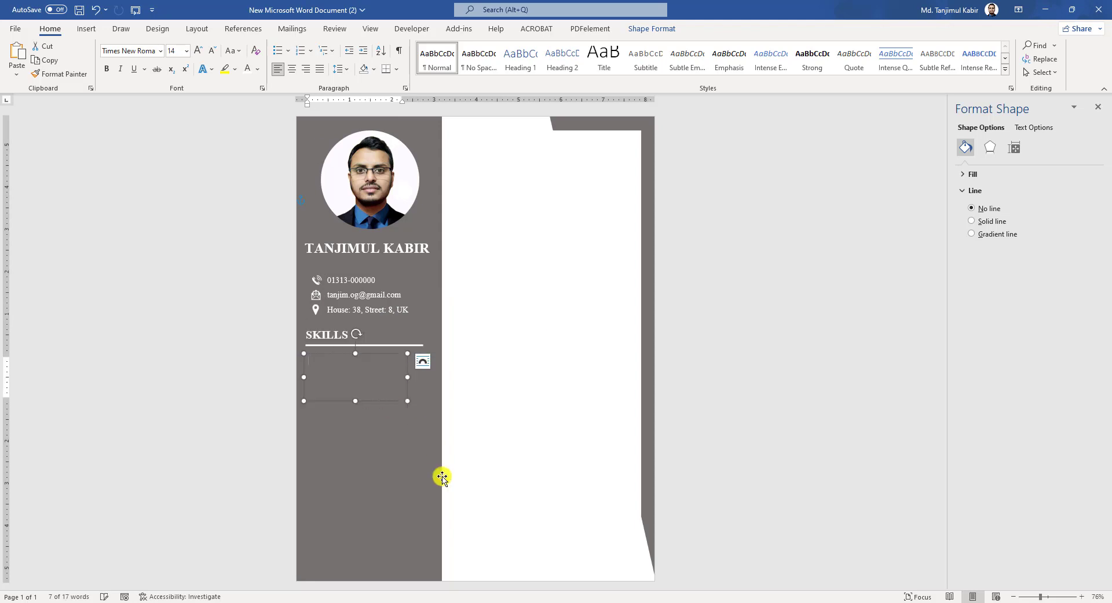
{"action": "mouse_move", "coordinate": [490, 599]}
{"action": "left_click", "coordinate": [458, 560]}
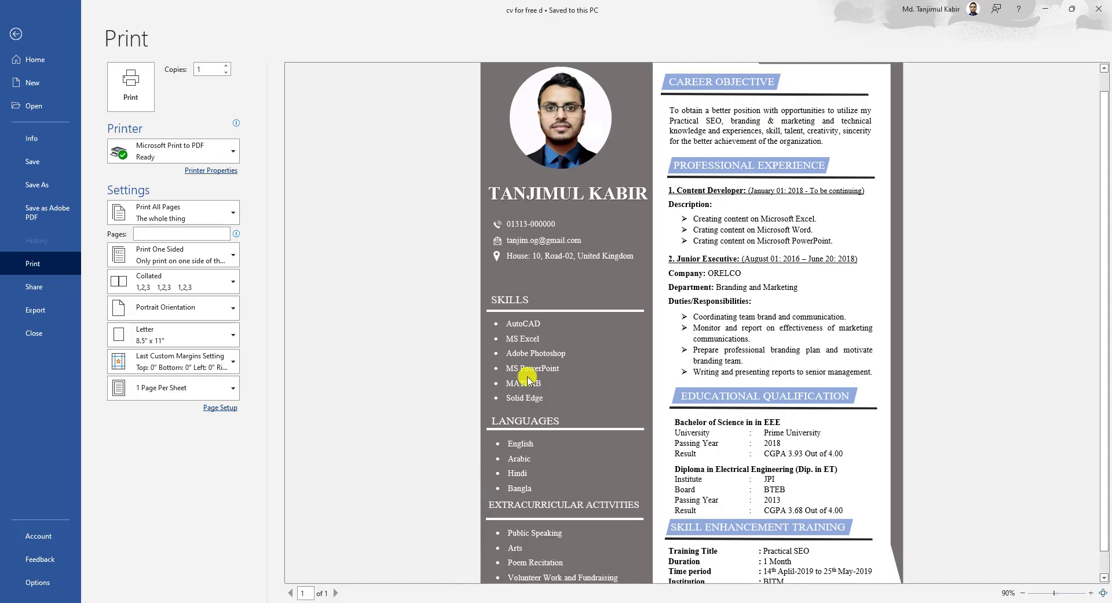
{"action": "key", "text": "ctrl+v"}
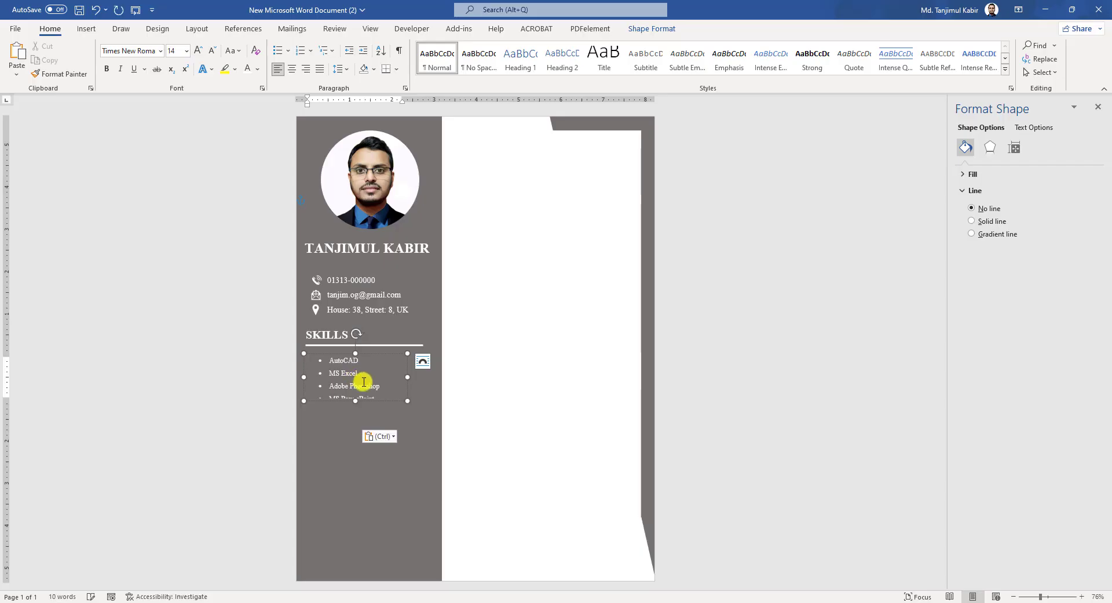
{"action": "left_click_drag", "start_coordinate": [354, 400], "coordinate": [354, 435]}
{"action": "key", "text": "ctrl+a"}
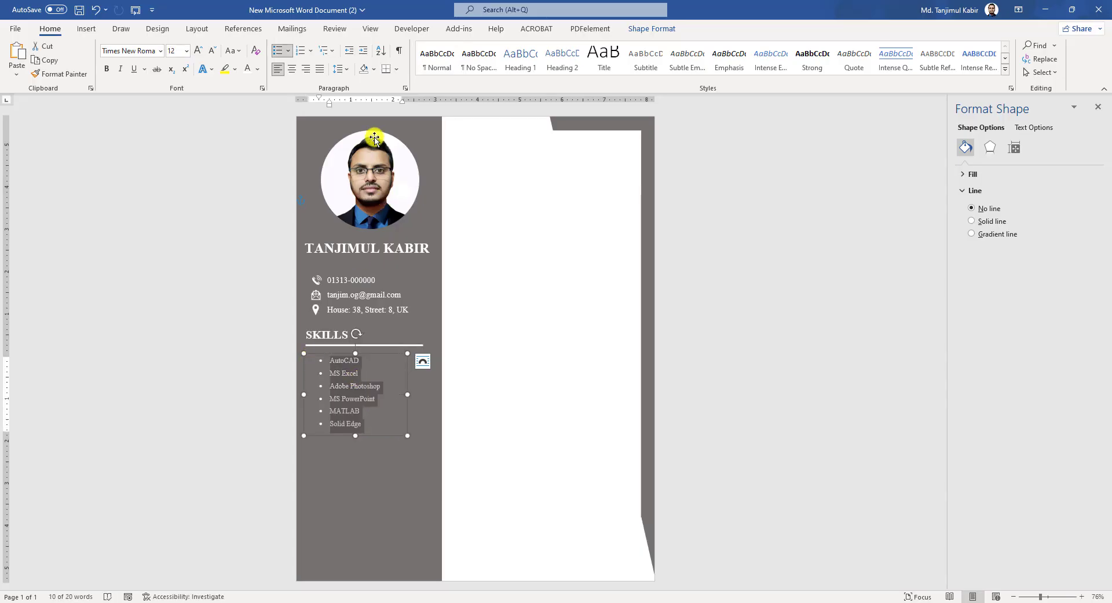
{"action": "left_click", "coordinate": [290, 53]}
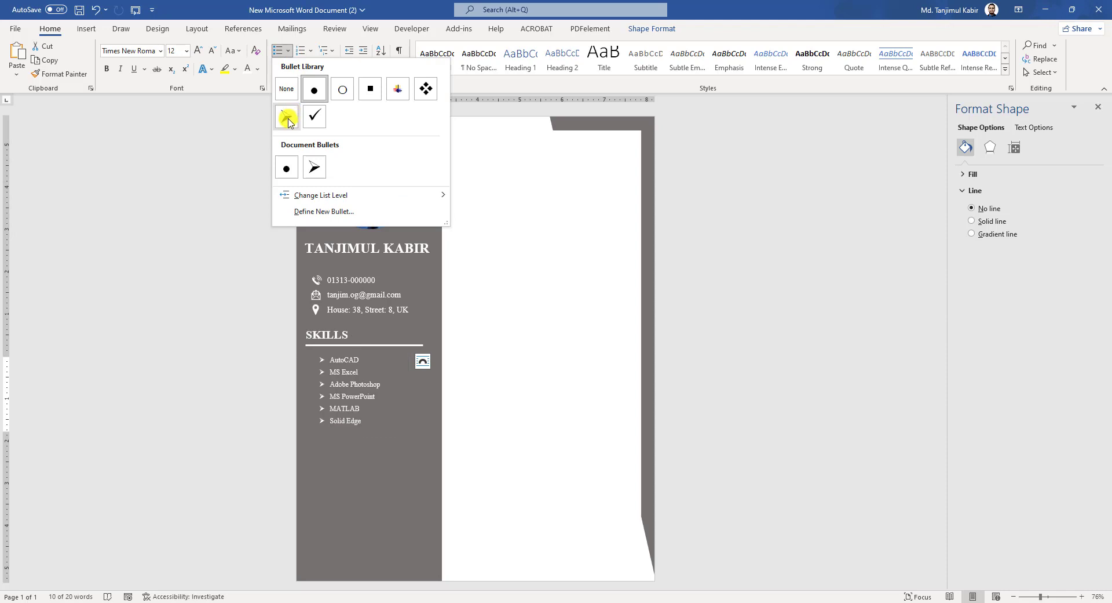
{"action": "left_click", "coordinate": [287, 119]}
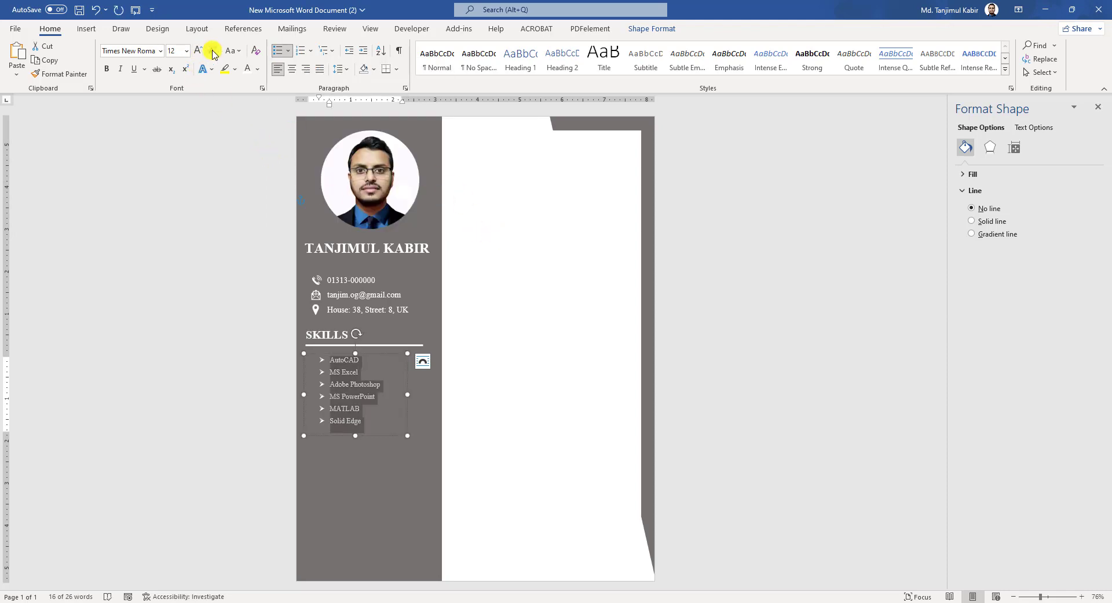
{"action": "left_click", "coordinate": [386, 345]}
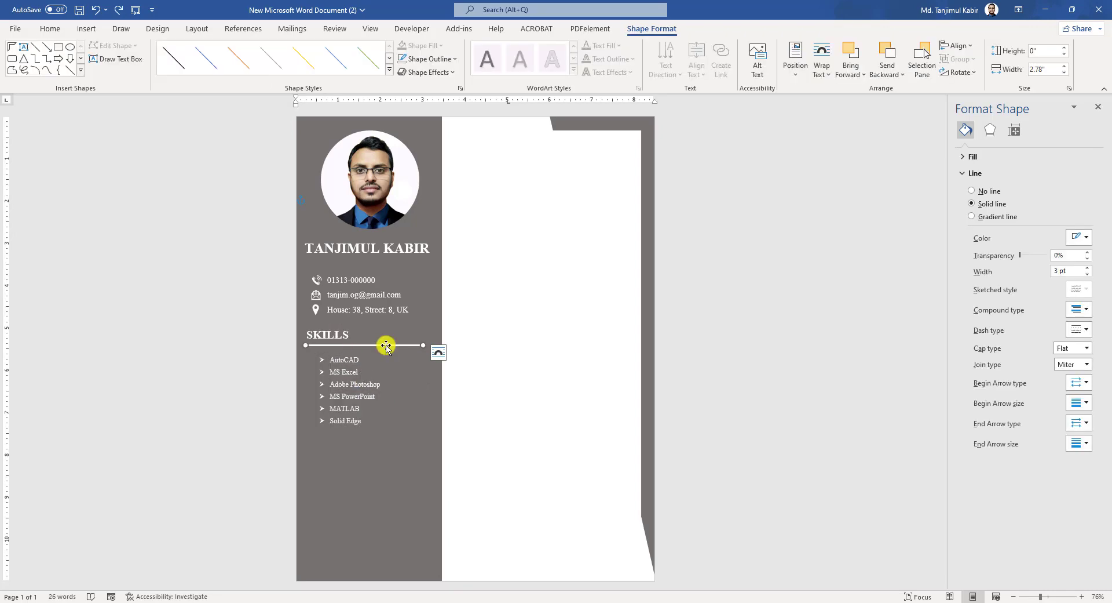
- Copy the SKILLS underline and heading below the skills list and rename the copied heading LANGUAGES
{"action": "left_click_drag", "start_coordinate": [386, 345], "coordinate": [378, 510]}
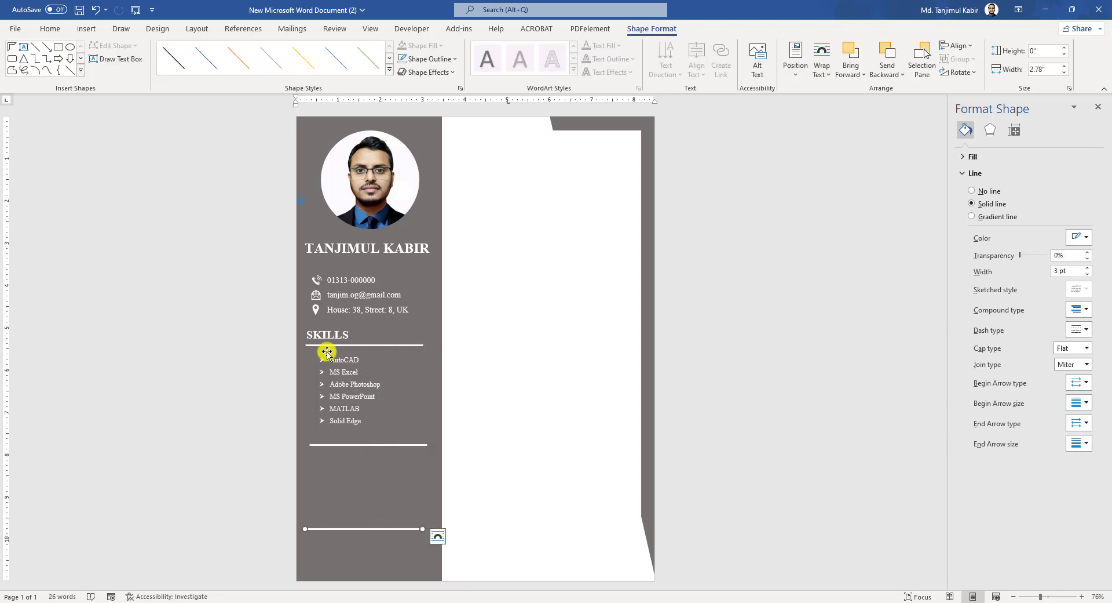
{"action": "left_click", "coordinate": [368, 340]}
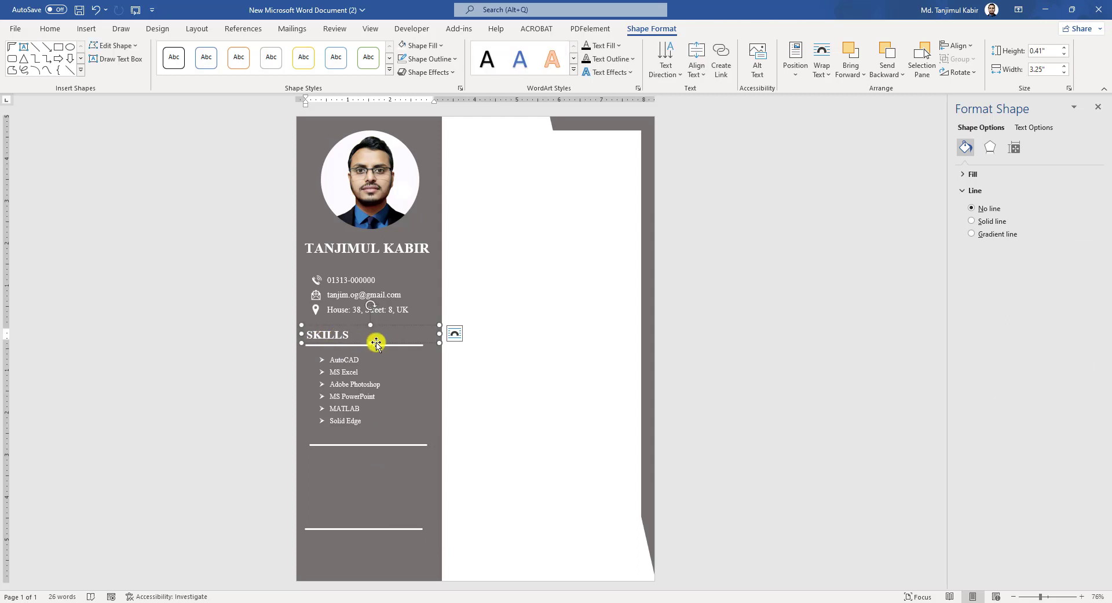
{"action": "left_click_drag", "start_coordinate": [376, 343], "coordinate": [385, 504]}
{"action": "double_click", "coordinate": [372, 442]}
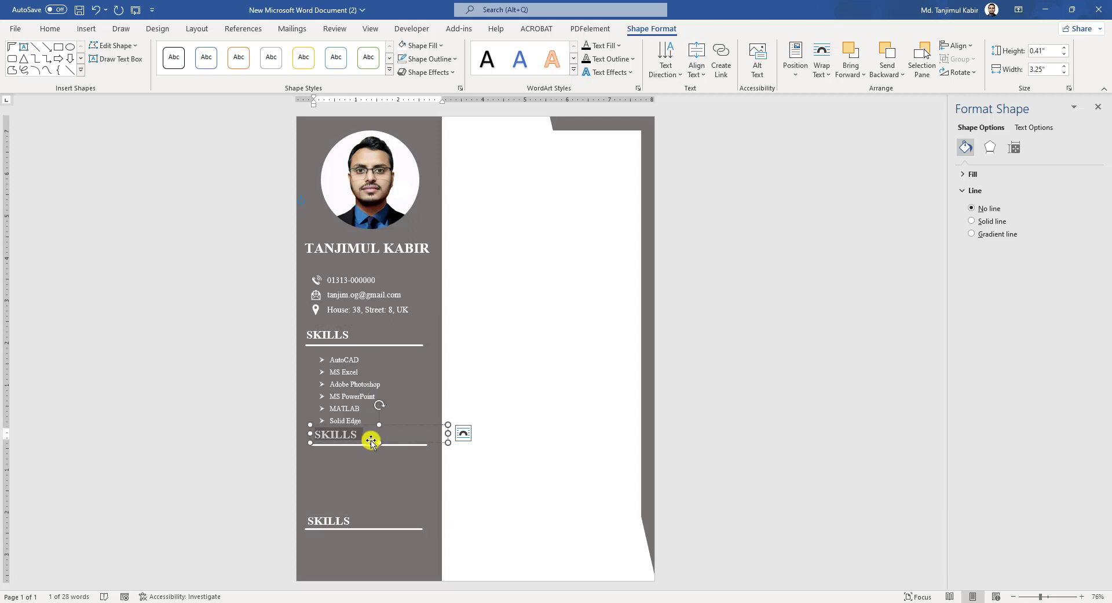
{"action": "type", "text": "LANGUAGES"}
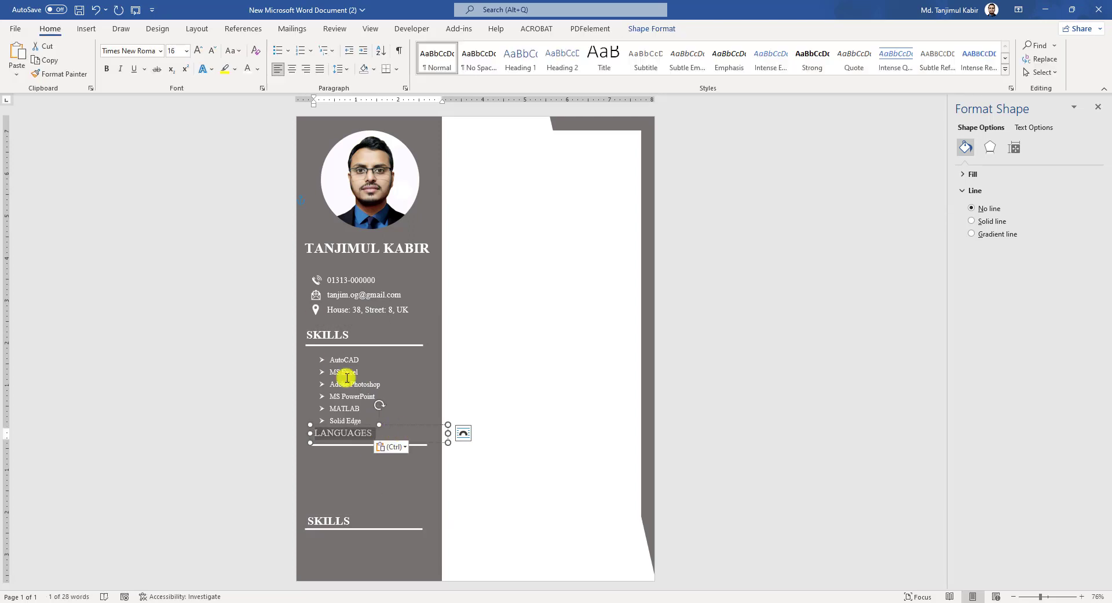
{"action": "left_click_drag", "start_coordinate": [395, 423], "coordinate": [394, 426]}
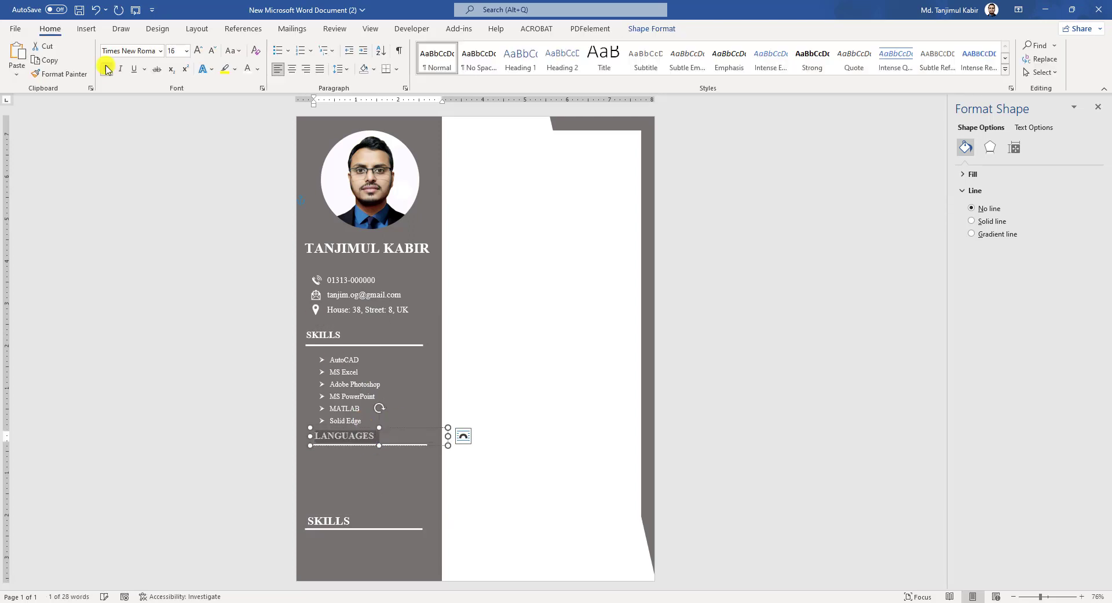
- Copy the list box below LANGUAGES and replace its text with English, Arabic, Hindi and Bangla
{"action": "left_click", "coordinate": [365, 387]}
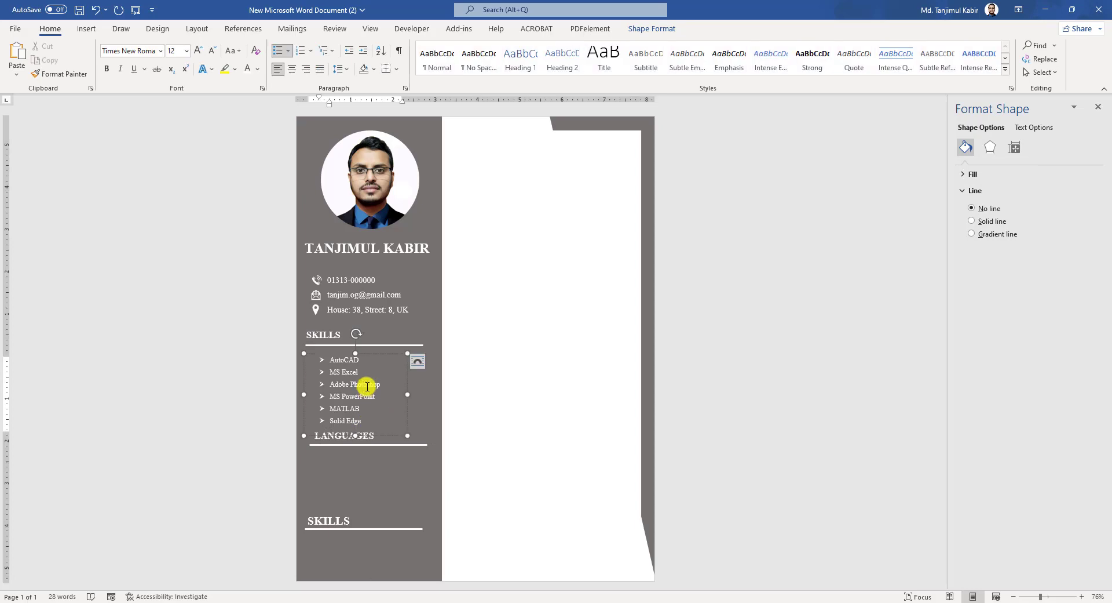
{"action": "left_click", "coordinate": [364, 354]}
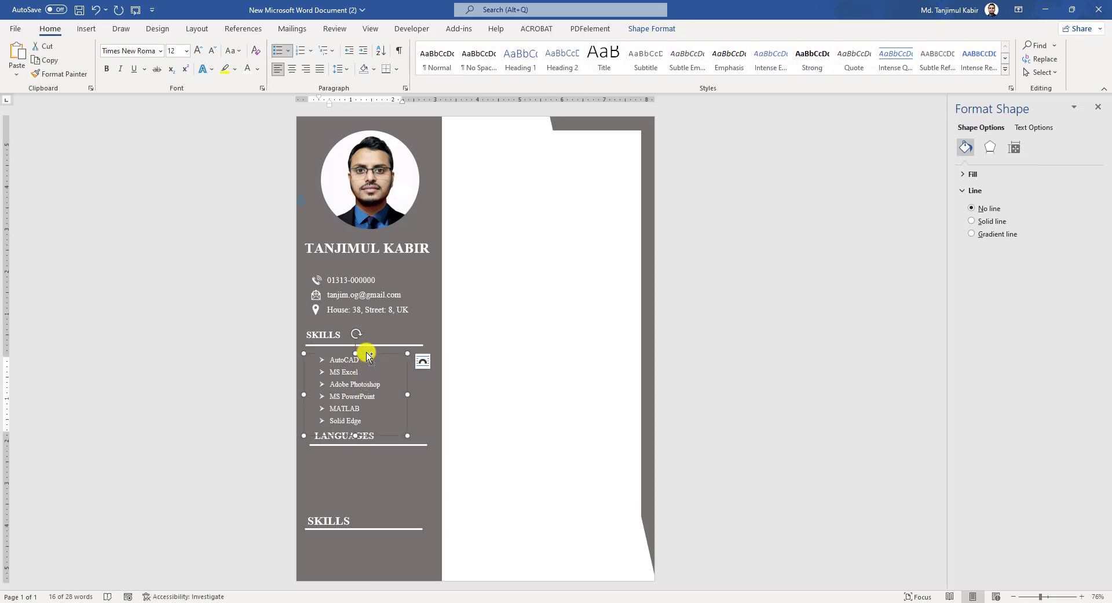
{"action": "left_click_drag", "start_coordinate": [366, 354], "coordinate": [356, 457]}
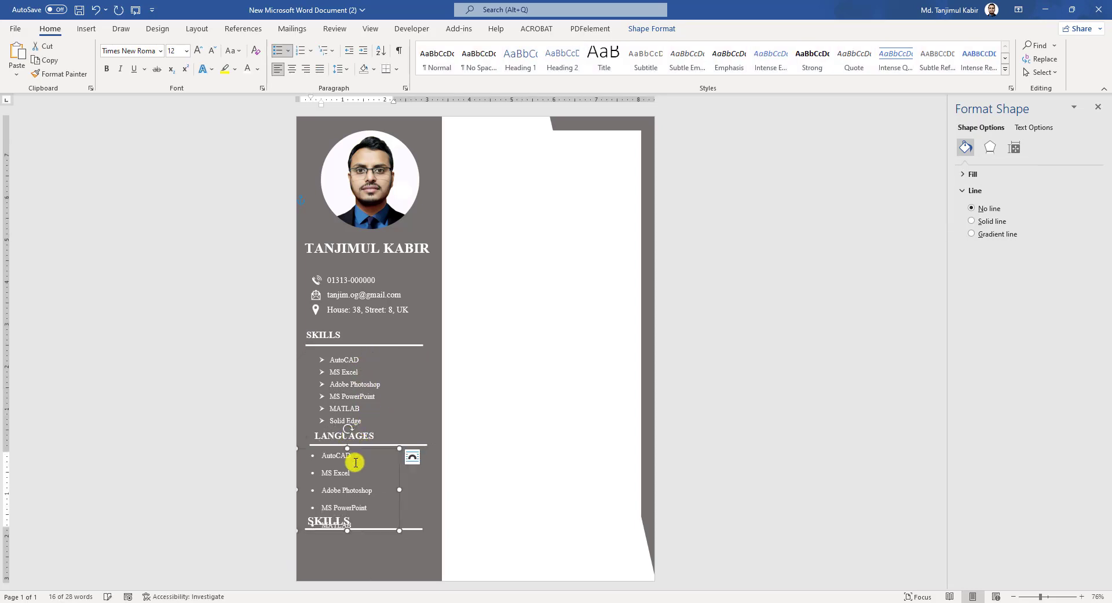
{"action": "key", "text": "Delete"}
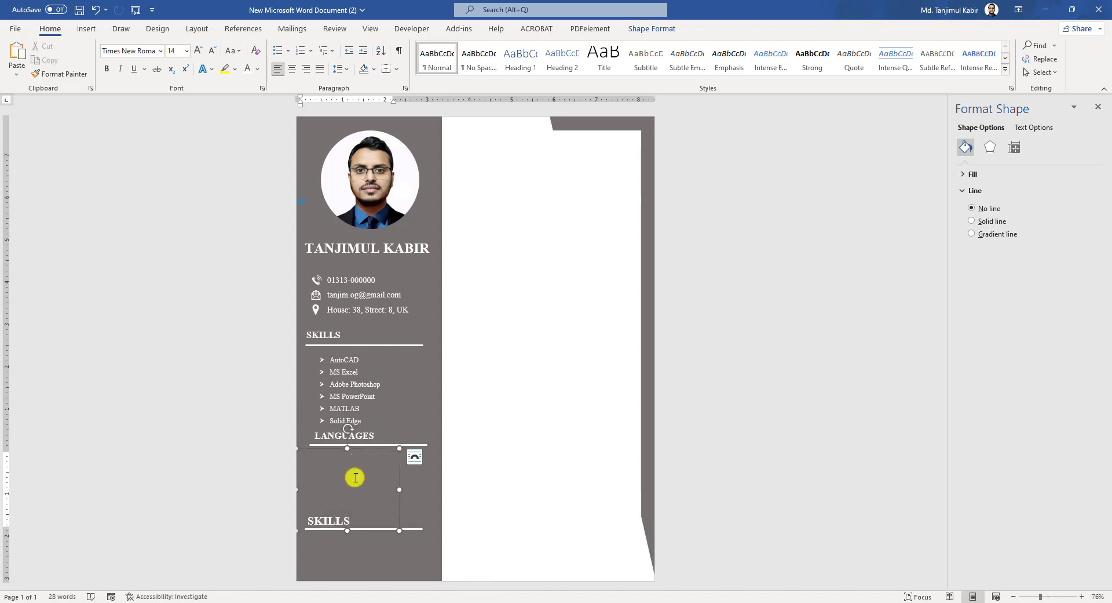
{"action": "type", "text": "English Arabic Hindi Bangla"}
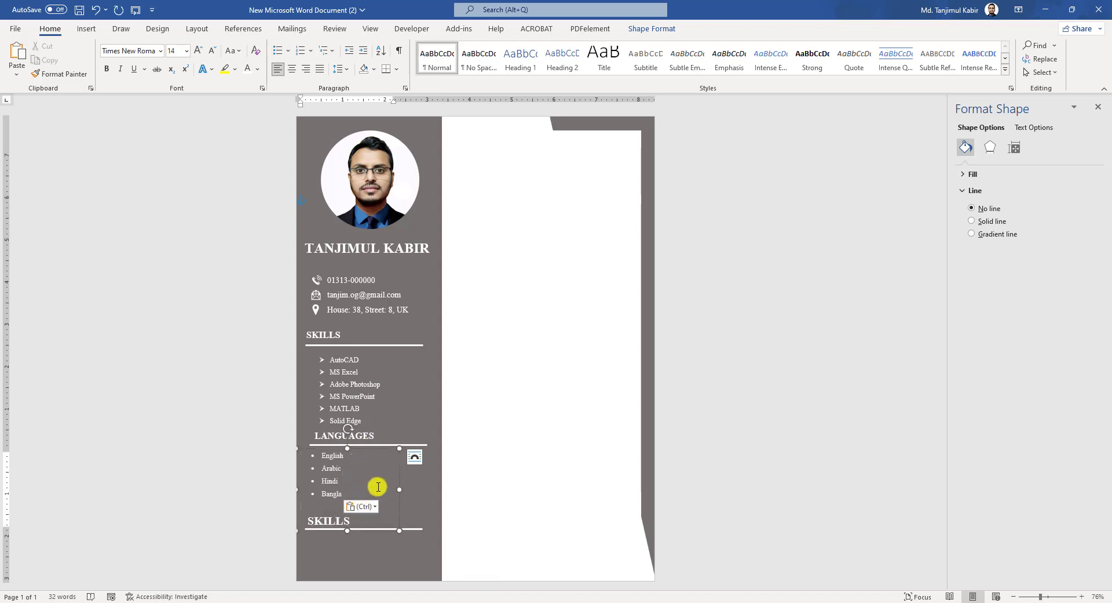
{"action": "left_click_drag", "start_coordinate": [367, 506], "coordinate": [318, 463]}
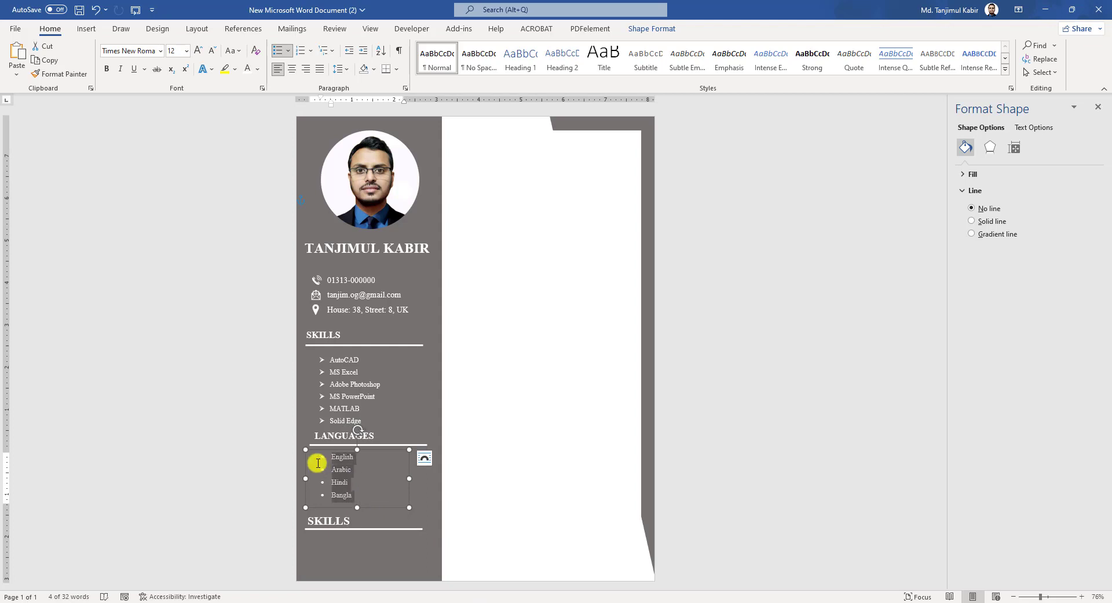
- Give the languages arrow bullets and retitle the bottom heading EXTRACURRICULAR ACTIVITIES
{"action": "left_click", "coordinate": [288, 52]}
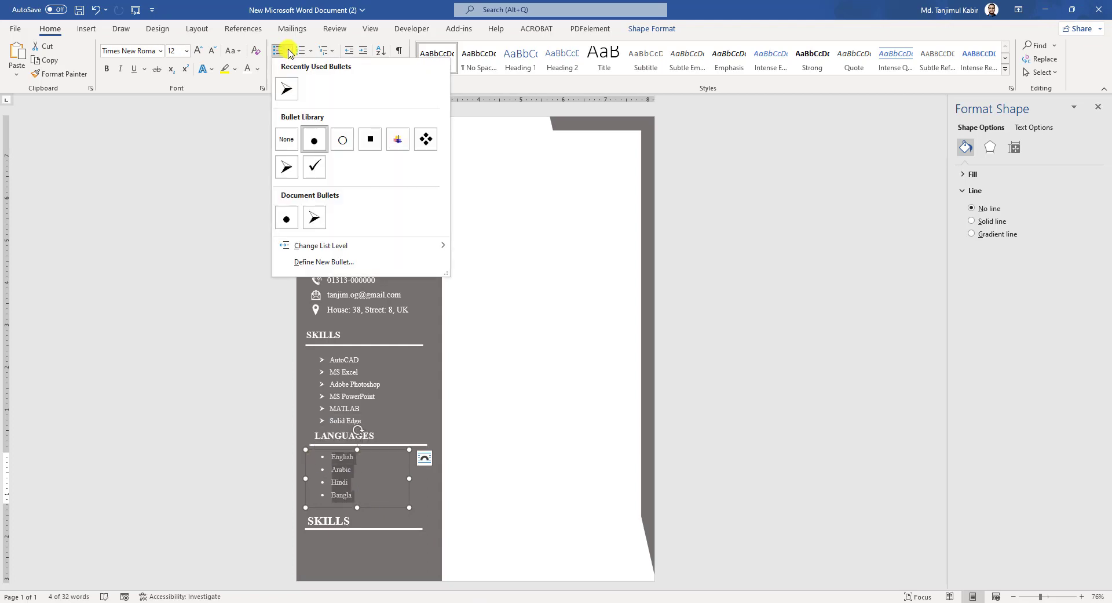
{"action": "left_click", "coordinate": [289, 94]}
{"action": "left_click", "coordinate": [381, 524]}
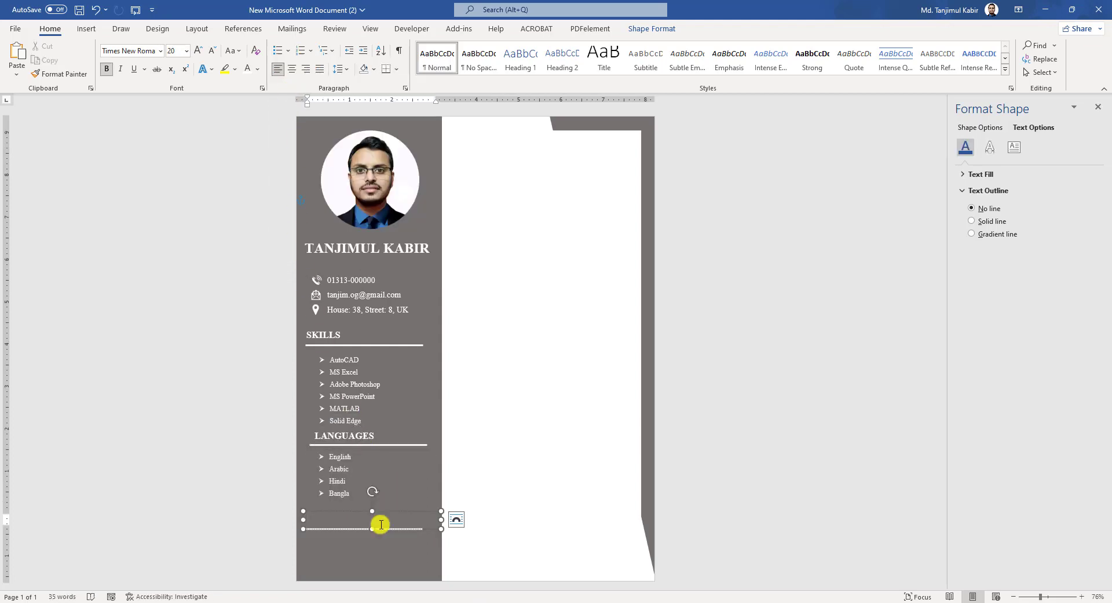
{"action": "type", "text": "EXTRACURRICULAR ACTIVITIES"}
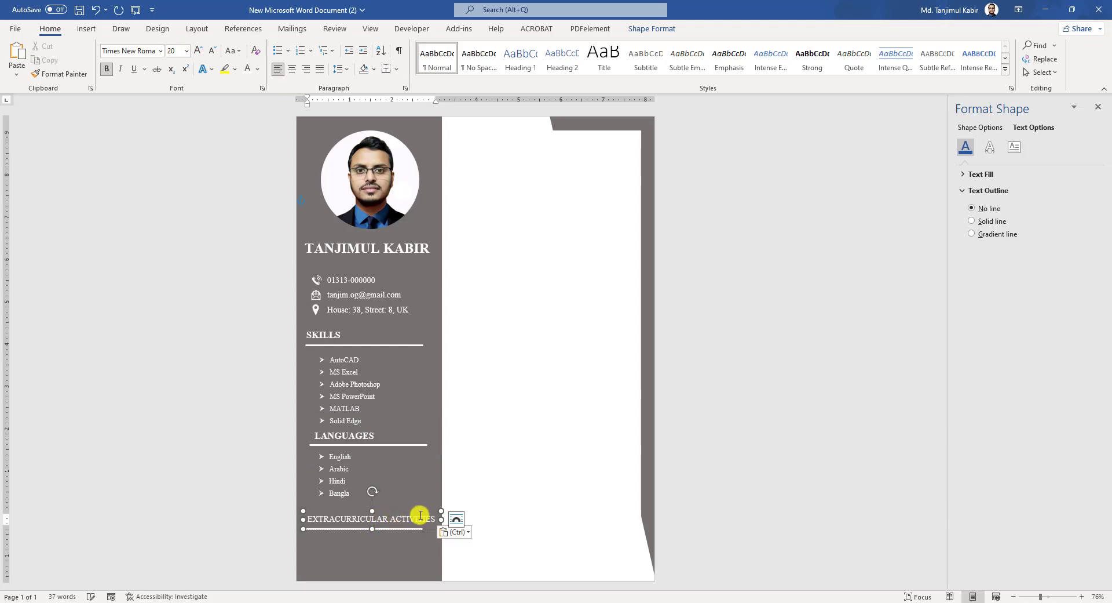
- List Public Speaking, Arts, Poem Recitation, and Volunteer Work and Fundraising with arrow bullets under the heading
{"action": "left_click", "coordinate": [378, 500]}
{"action": "left_click_drag", "start_coordinate": [402, 541], "coordinate": [372, 547]}
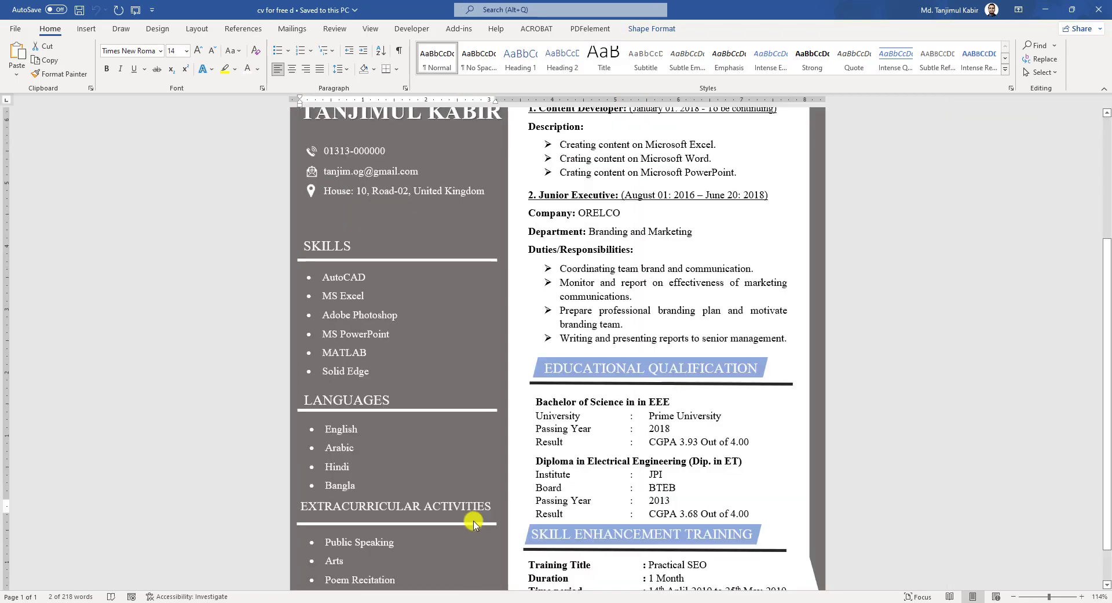
{"action": "scroll", "coordinate": [416, 539], "scroll_direction": "down", "scroll_amount": 1}
{"action": "scroll", "coordinate": [416, 539], "scroll_direction": "down", "scroll_amount": 1}
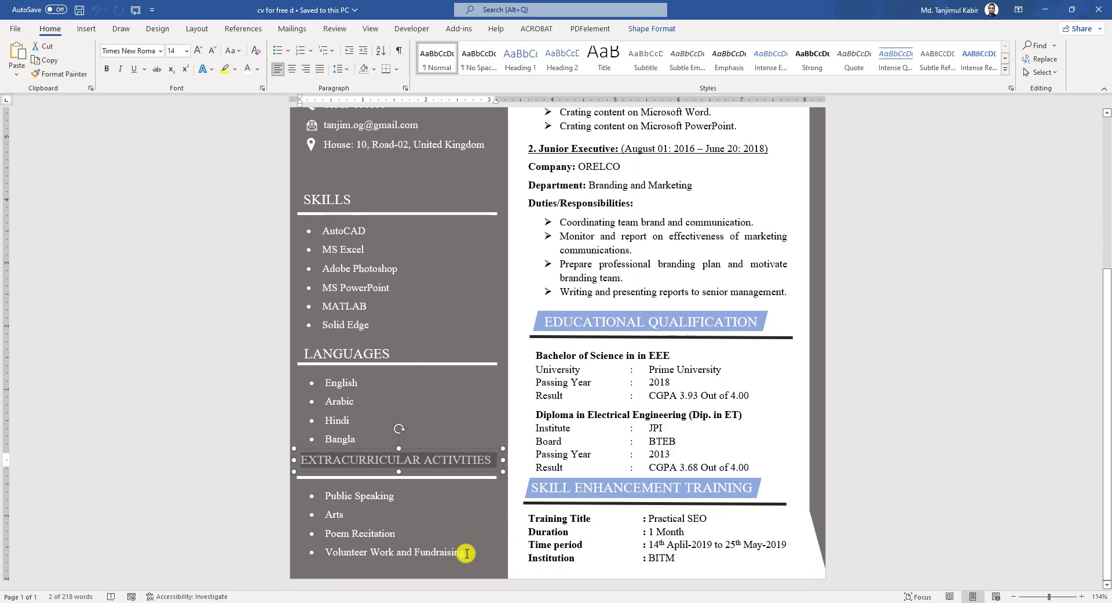
{"action": "left_click_drag", "start_coordinate": [465, 552], "coordinate": [313, 496]}
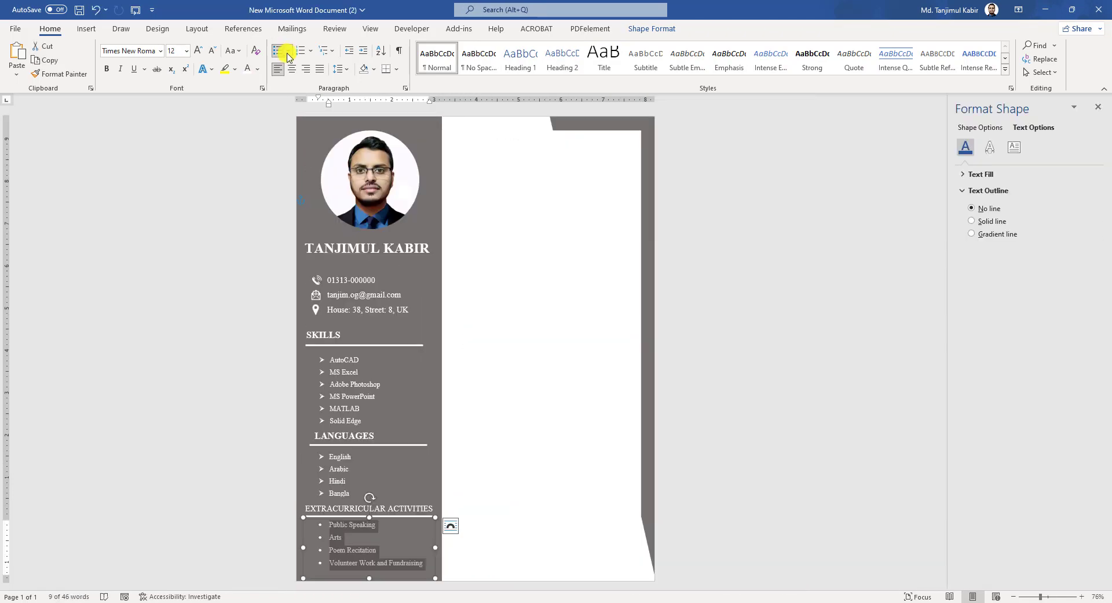
{"action": "left_click", "coordinate": [288, 51]}
{"action": "left_click", "coordinate": [286, 90]}
{"action": "left_click", "coordinate": [551, 365]}
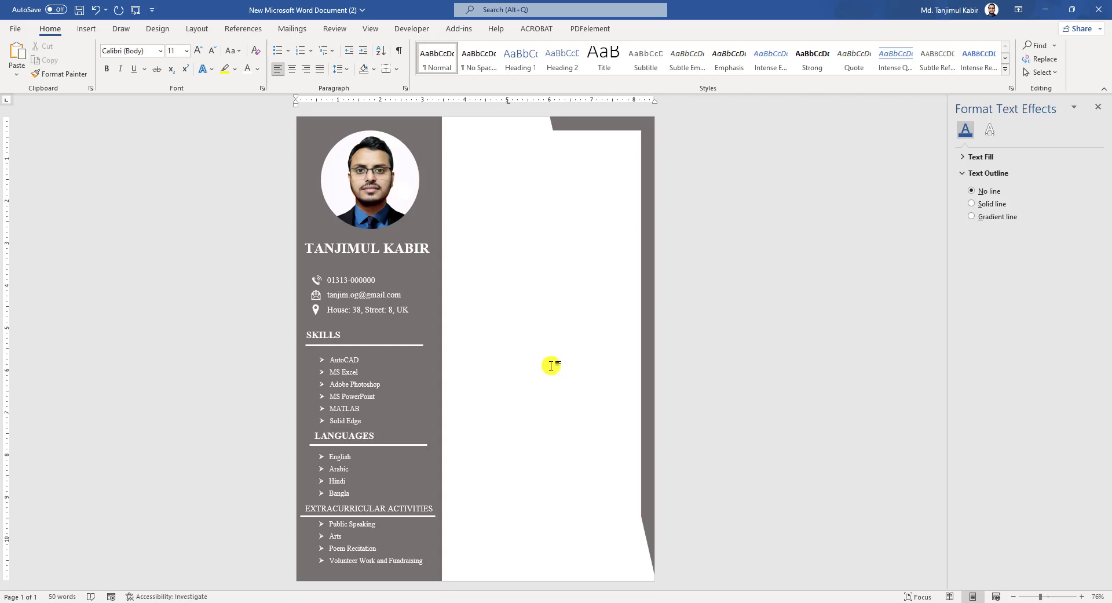
{"action": "scroll", "coordinate": [445, 331], "scroll_direction": "up", "scroll_amount": 2, "text": "ctrl"}
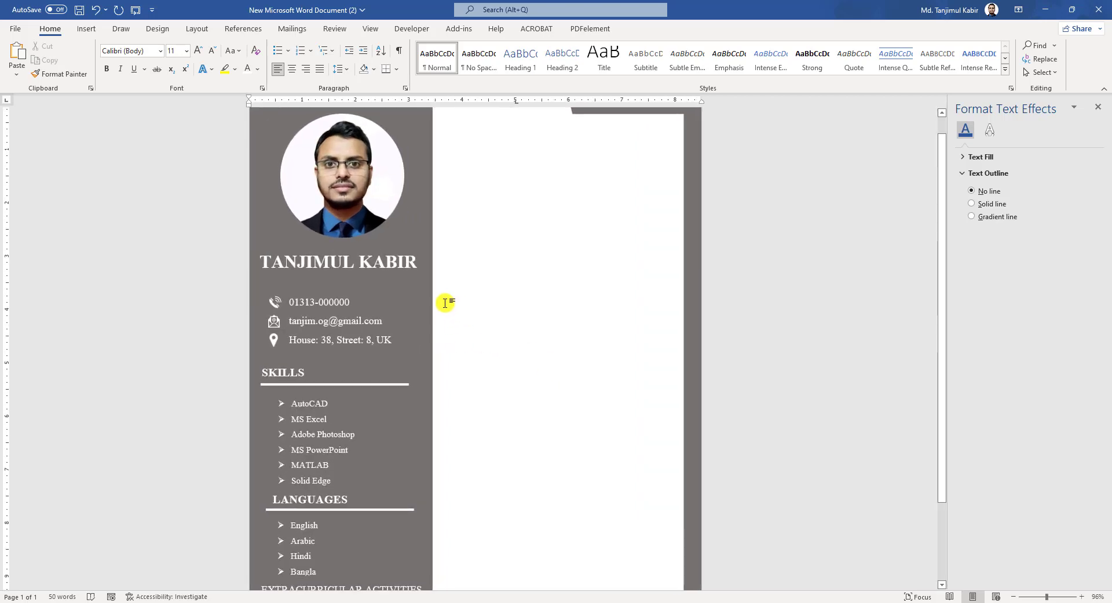
{"action": "scroll", "coordinate": [477, 312], "scroll_direction": "down", "scroll_amount": 2}
{"action": "scroll", "coordinate": [472, 315], "scroll_direction": "down", "scroll_amount": 3, "text": "ctrl"}
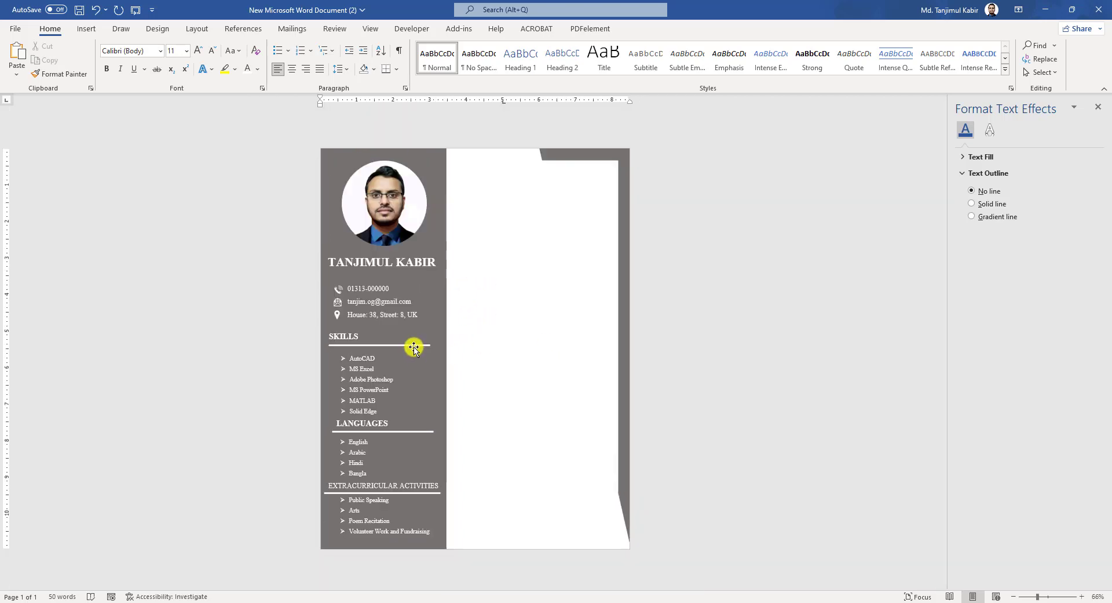
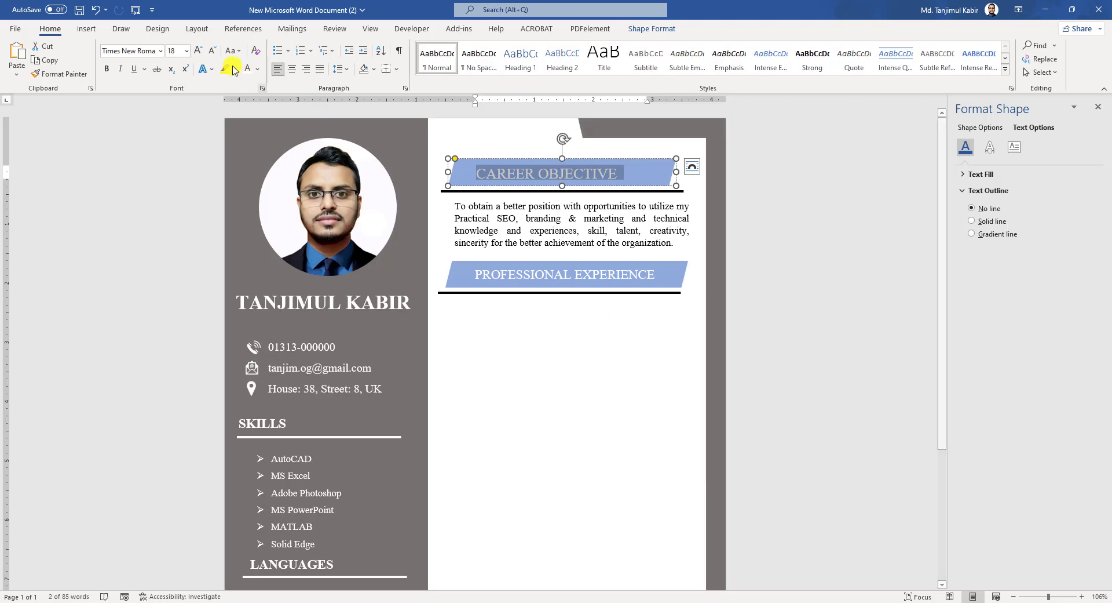
- Set the CAREER OBJECTIVE heading to size 16 and duplicate its text box below PROFESSIONAL EXPERIENCE
{"action": "left_click", "coordinate": [212, 50]}
{"action": "left_click", "coordinate": [586, 347]}
{"action": "left_click", "coordinate": [520, 243]}
{"action": "left_click_drag", "start_coordinate": [533, 253], "coordinate": [519, 350]}
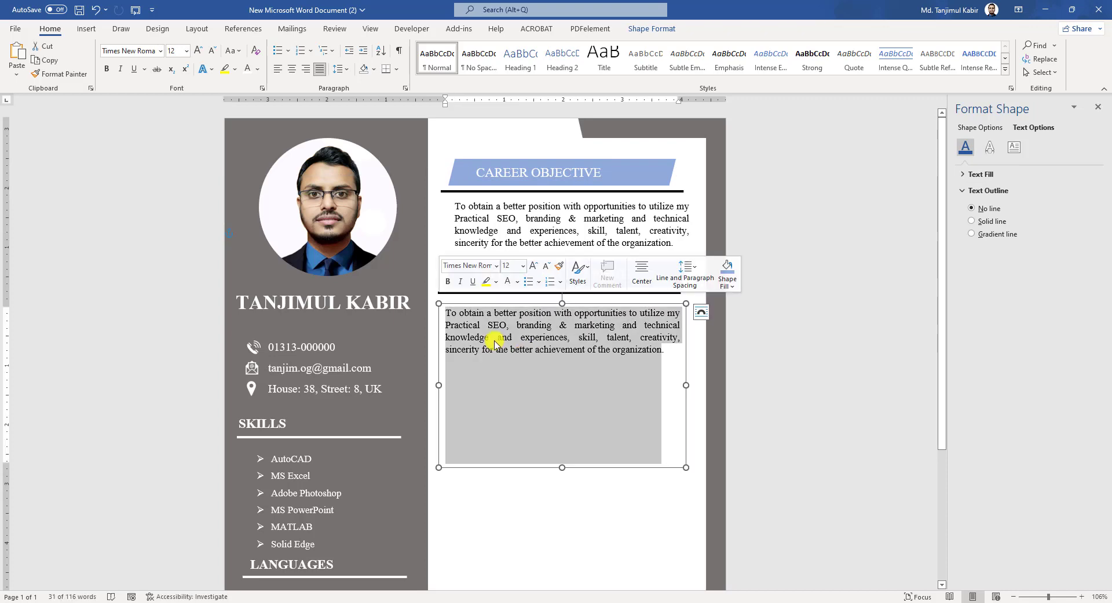
- Paste the two job entries into the copied box and widen it slightly
{"action": "key", "text": "ctrl+v"}
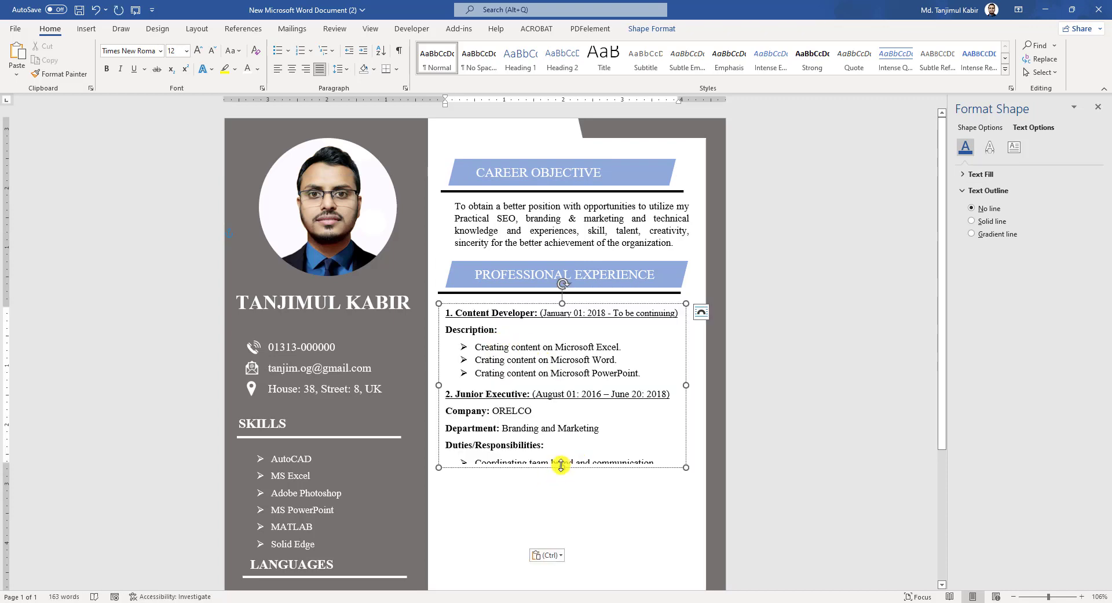
{"action": "scroll", "coordinate": [579, 441], "scroll_direction": "down", "scroll_amount": 4}
{"action": "scroll", "coordinate": [556, 271], "scroll_direction": "up", "scroll_amount": 1}
{"action": "left_click_drag", "start_coordinate": [683, 339], "coordinate": [692, 339]}
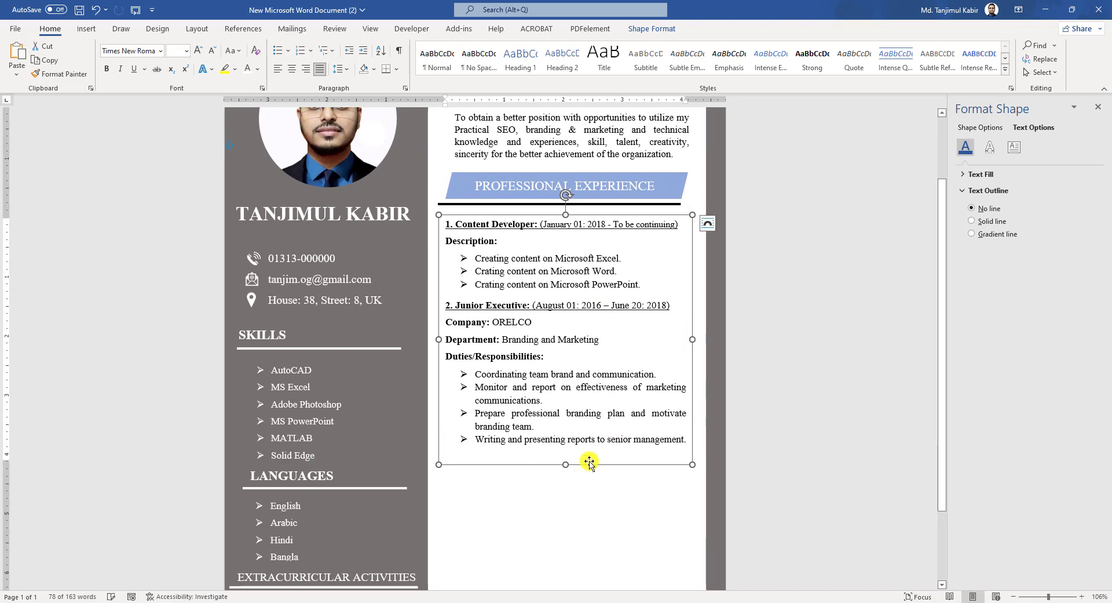
- Copy the PROFESSIONAL EXPERIENCE banner and underline below the job entries
{"action": "left_click", "coordinate": [458, 188]}
{"action": "left_click", "coordinate": [459, 200]}
{"action": "left_click_drag", "start_coordinate": [463, 208], "coordinate": [449, 467]}
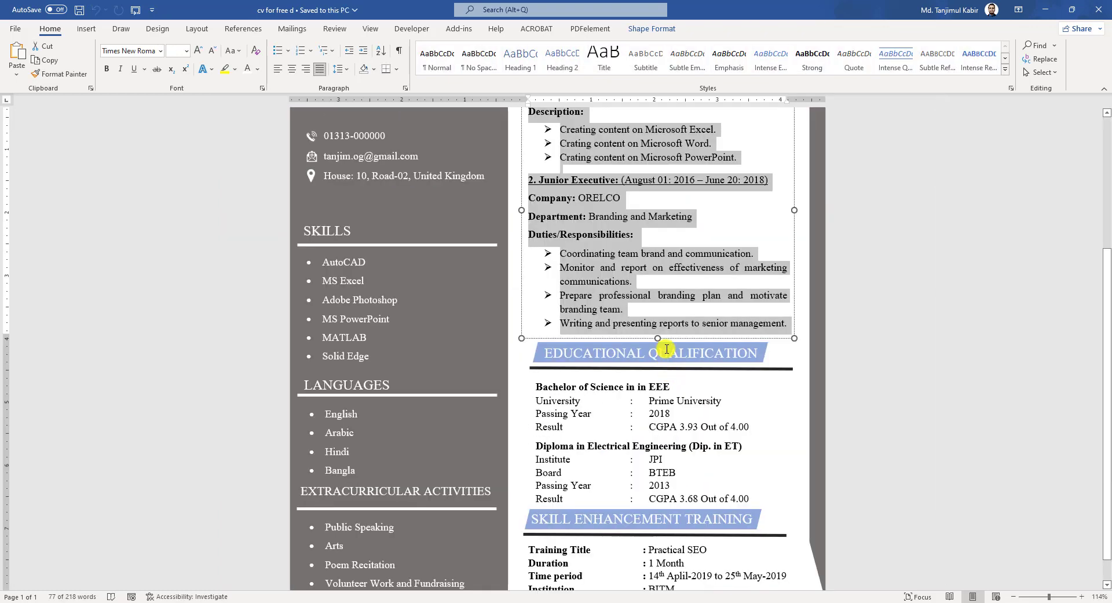
- Add the EDUCATIONAL QUALIFICATION heading and create an empty duplicated text box beneath it
{"action": "triple_click", "coordinate": [667, 348]}
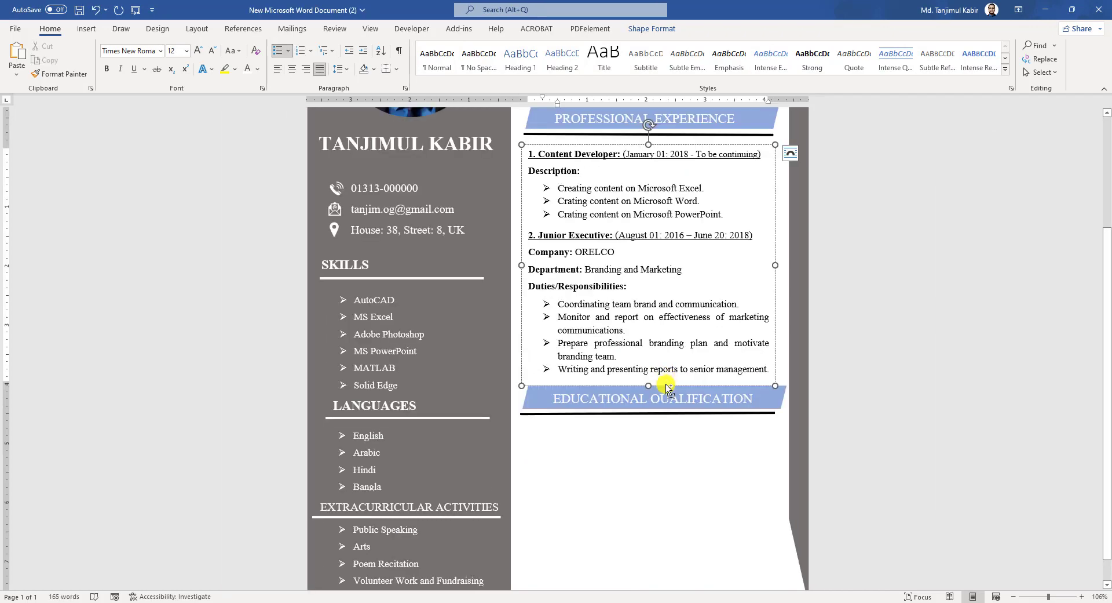
{"action": "left_click_drag", "start_coordinate": [667, 387], "coordinate": [662, 563]}
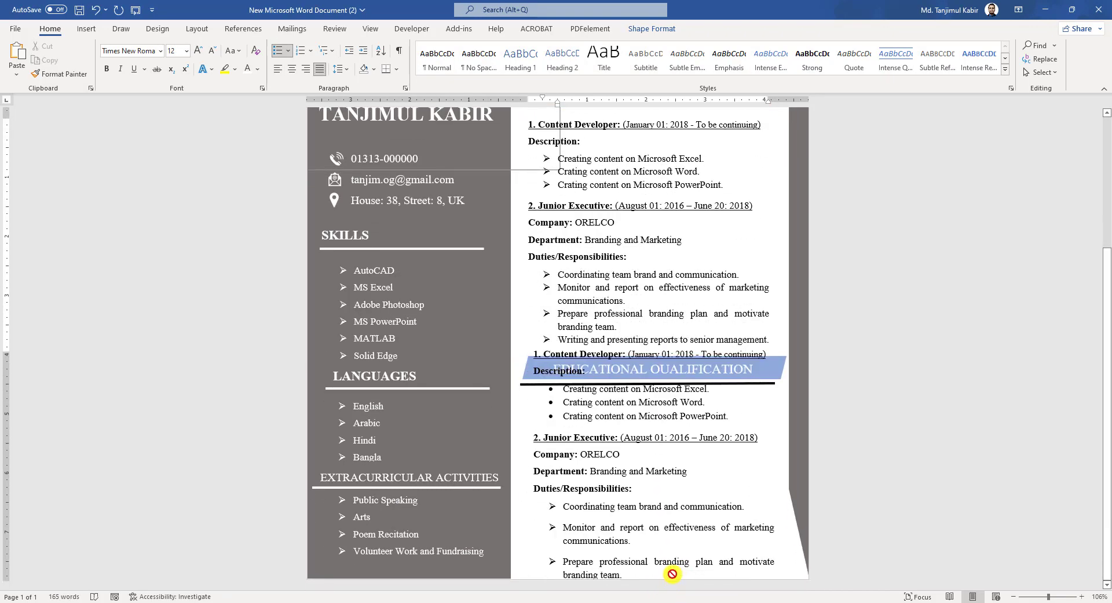
{"action": "key", "text": "ctrl+a"}
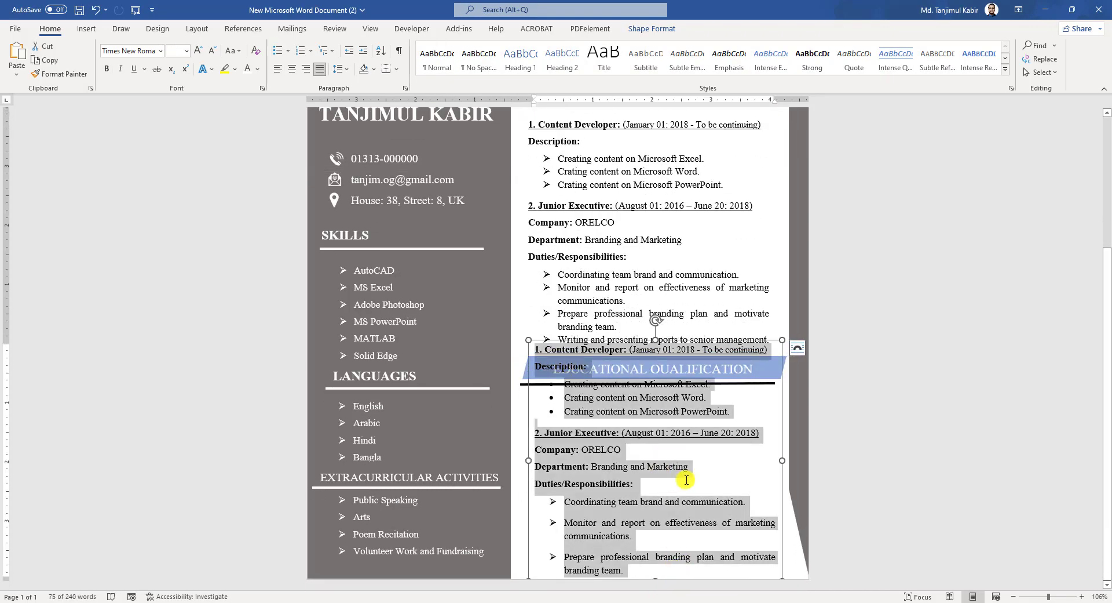
{"action": "key", "text": "Delete"}
- Copy the EEE bachelor's and electrical engineering diploma details from the source CV into the empty box
{"action": "left_click", "coordinate": [472, 580]}
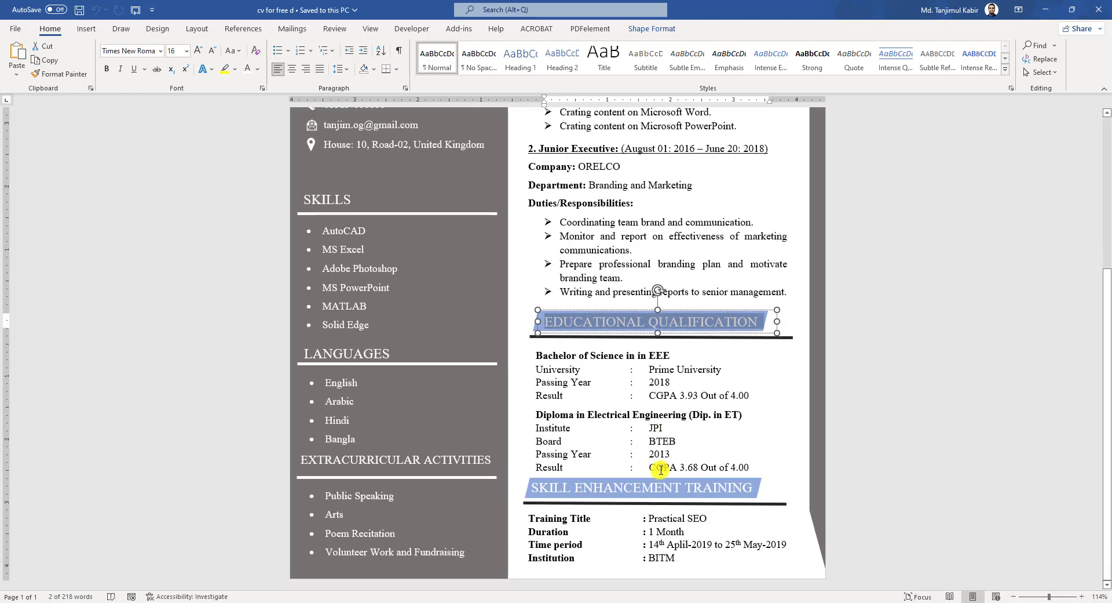
{"action": "left_click_drag", "start_coordinate": [753, 467], "coordinate": [542, 354]}
{"action": "key", "text": "ctrl+c"}
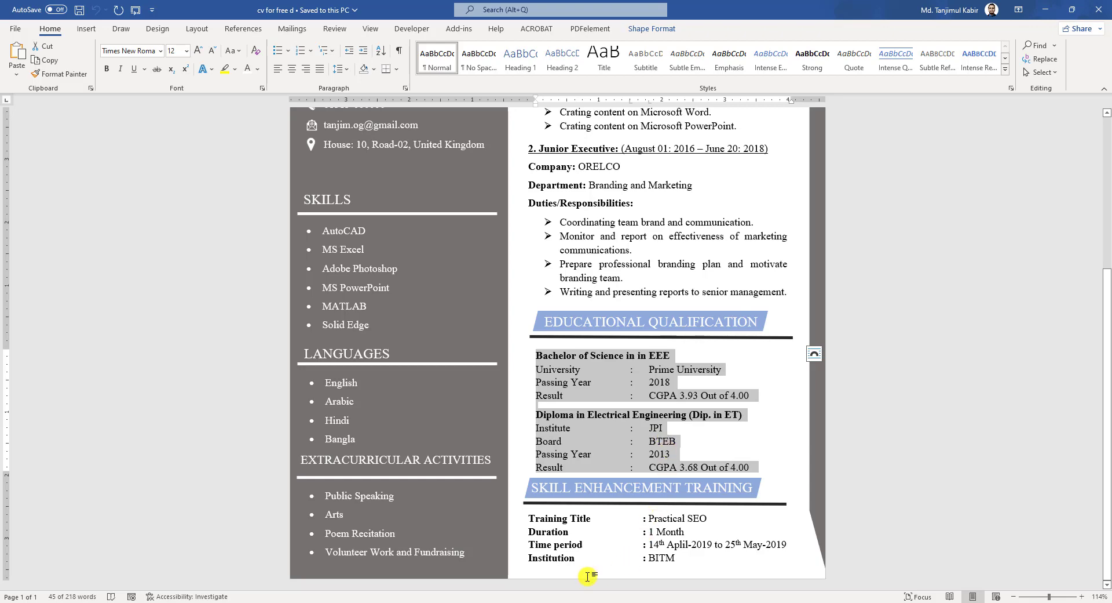
{"action": "left_click", "coordinate": [431, 542]}
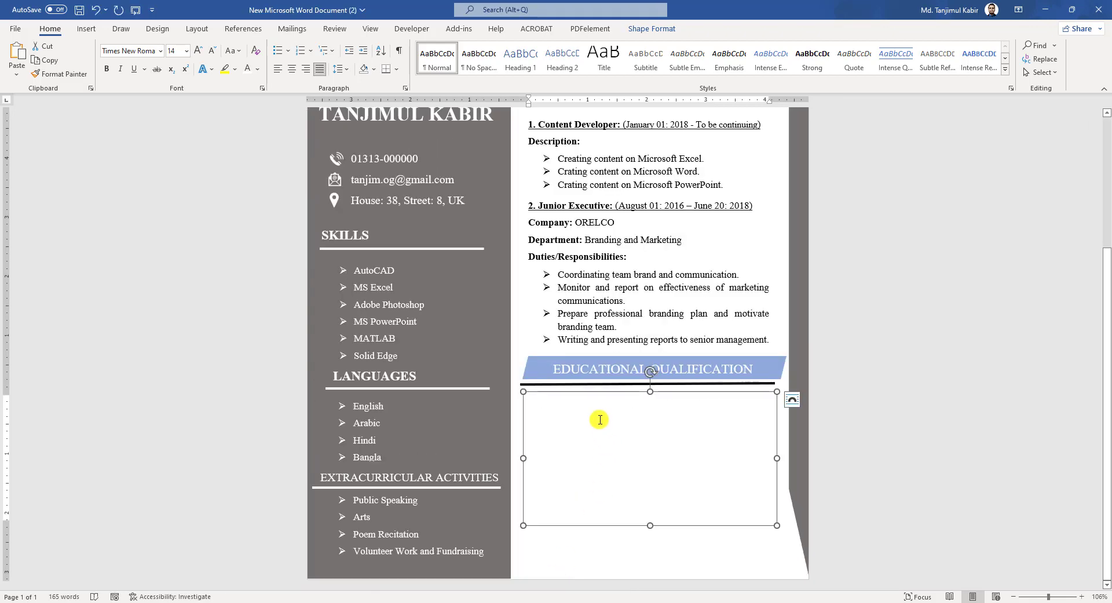
{"action": "key", "text": "ctrl+v"}
- Duplicate the EDUCATIONAL QUALIFICATION banner with its underline below the education details
{"action": "scroll", "coordinate": [659, 464], "scroll_direction": "up", "scroll_amount": 2}
{"action": "left_click", "coordinate": [666, 424]}
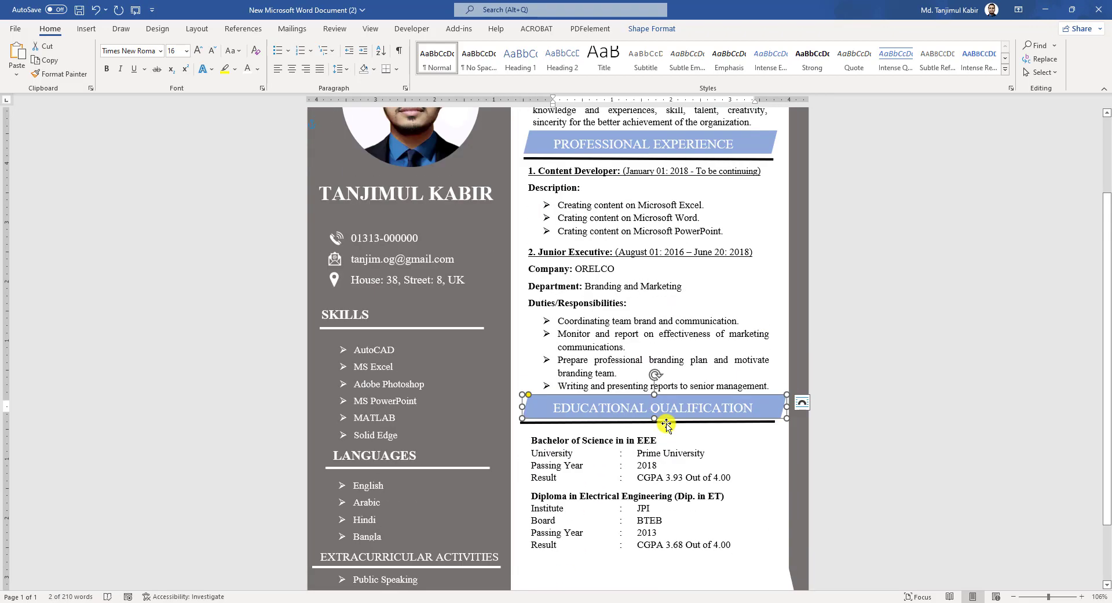
{"action": "left_click", "coordinate": [668, 422], "text": "shift"}
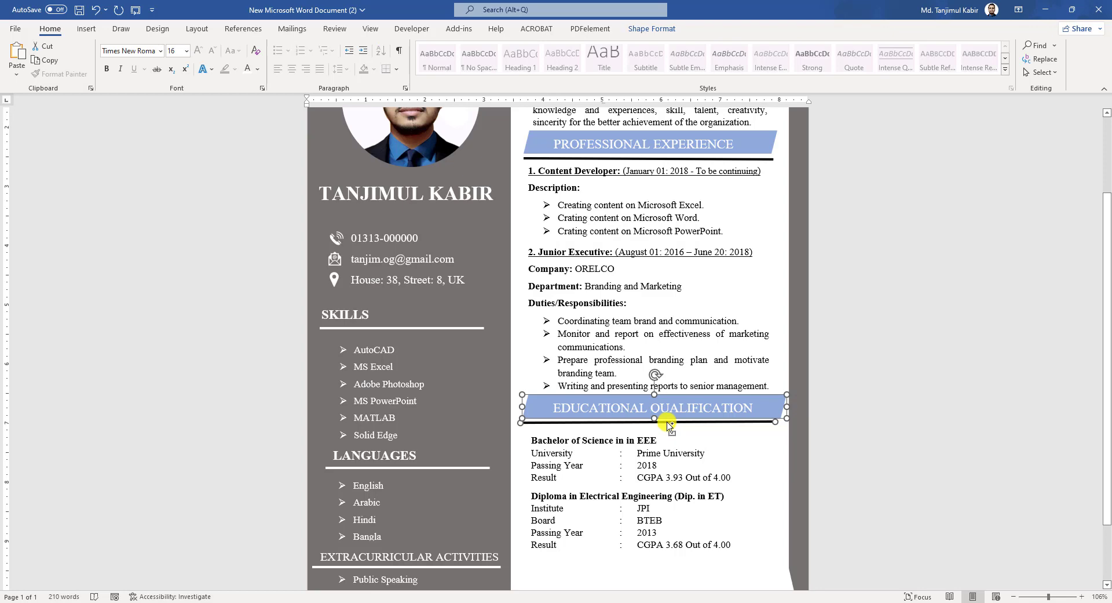
{"action": "key", "text": "ctrl+c"}
{"action": "key", "text": "ctrl+v"}
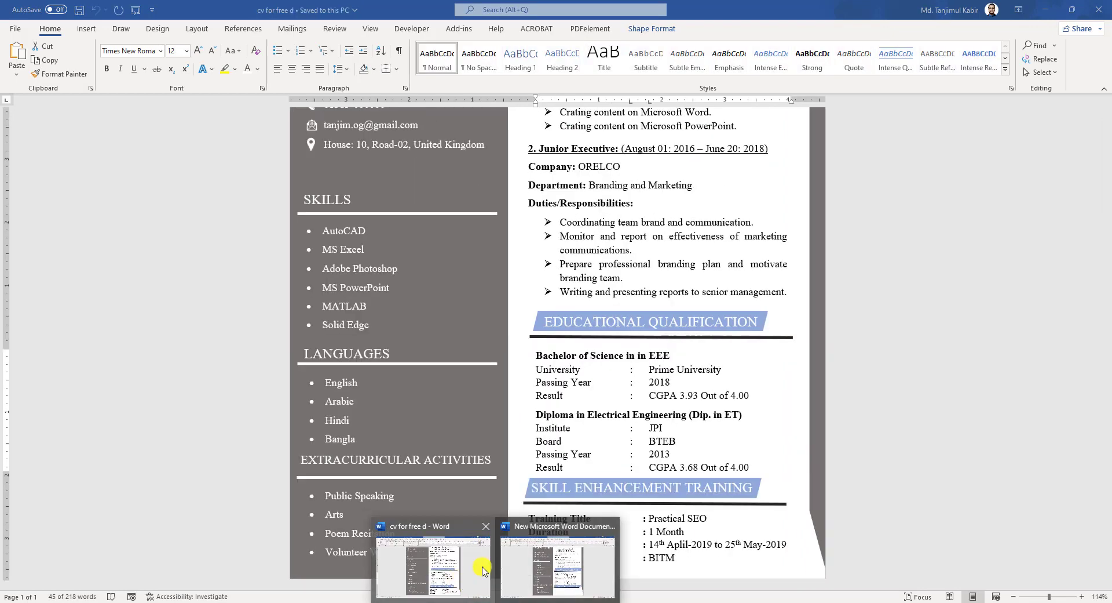
- Add the SKILL ENHANCEMENT TRAINING heading and move the education box copy beneath it
{"action": "left_click", "coordinate": [449, 571]}
{"action": "left_click", "coordinate": [660, 503]}
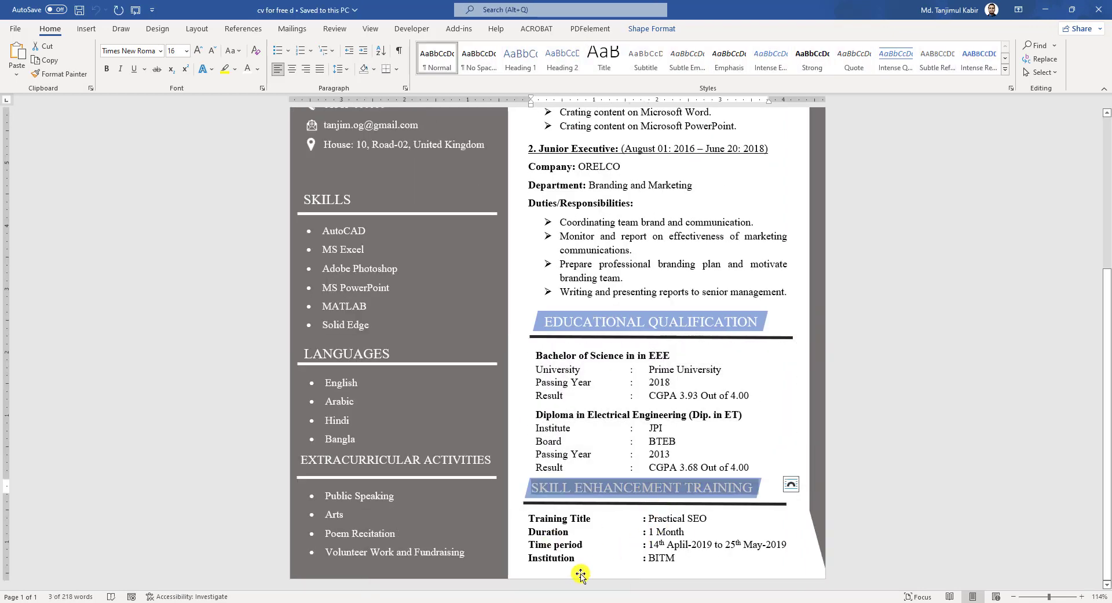
{"action": "key", "text": "alt+Tab"}
{"action": "left_click", "coordinate": [631, 467]}
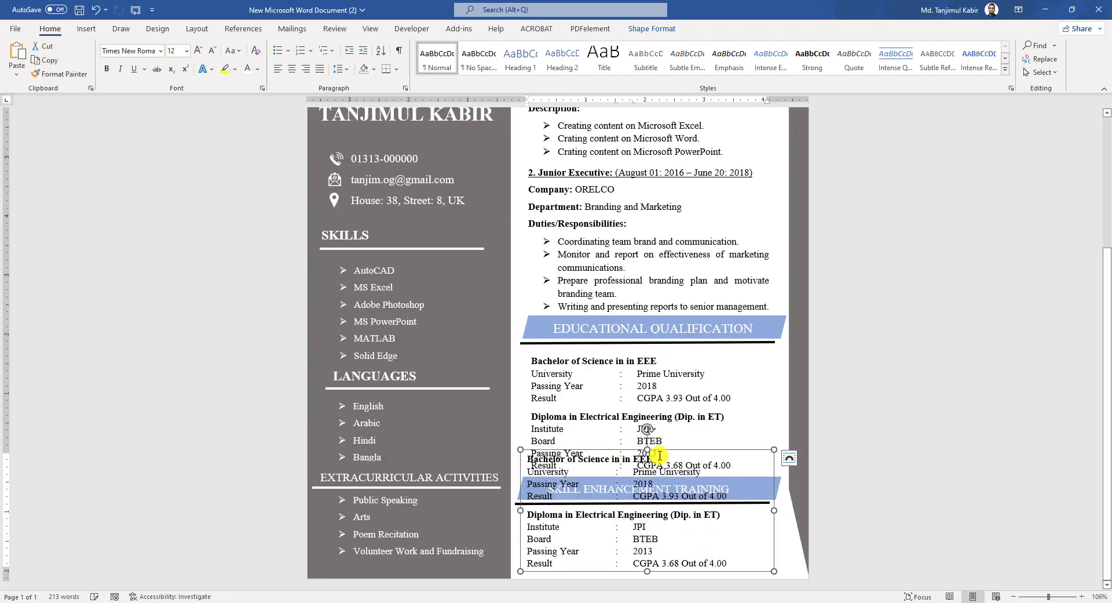
{"action": "left_click_drag", "start_coordinate": [646, 453], "coordinate": [646, 510]}
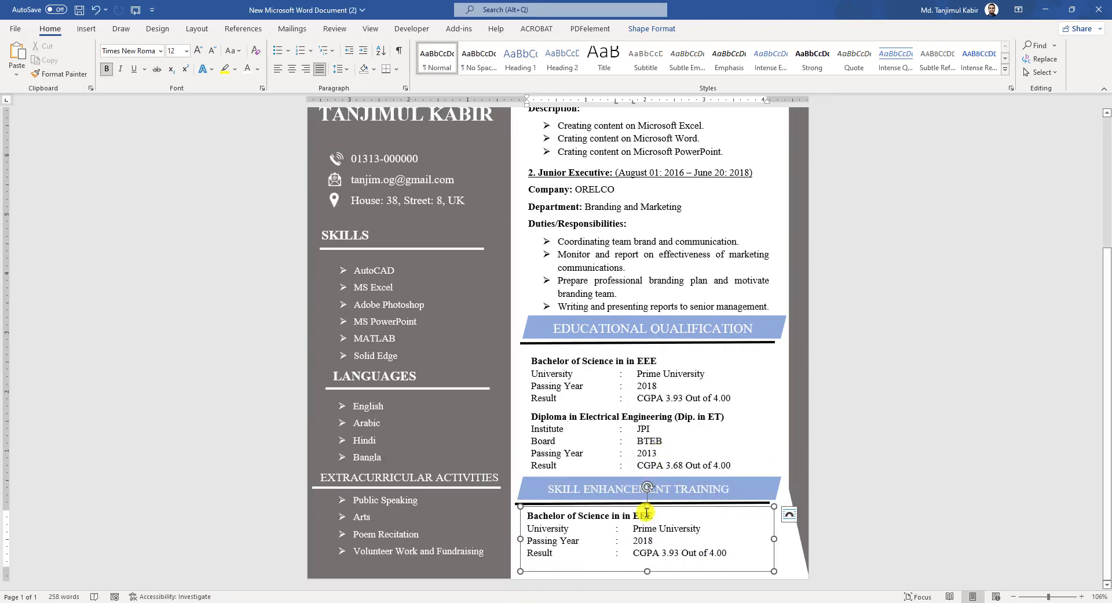
- Fill the box with the 1-month Practical SEO course details, align it, and preview printing with Ctrl+P
{"action": "key", "text": "ctrl+v"}
{"action": "left_click_drag", "start_coordinate": [644, 565], "coordinate": [653, 569]}
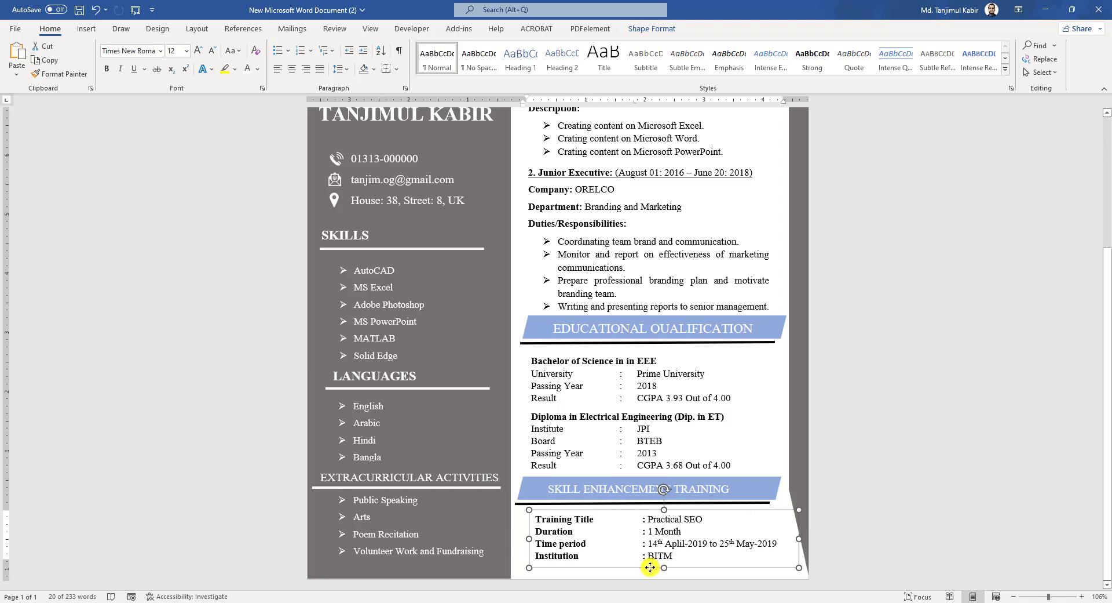
{"action": "left_click", "coordinate": [837, 524]}
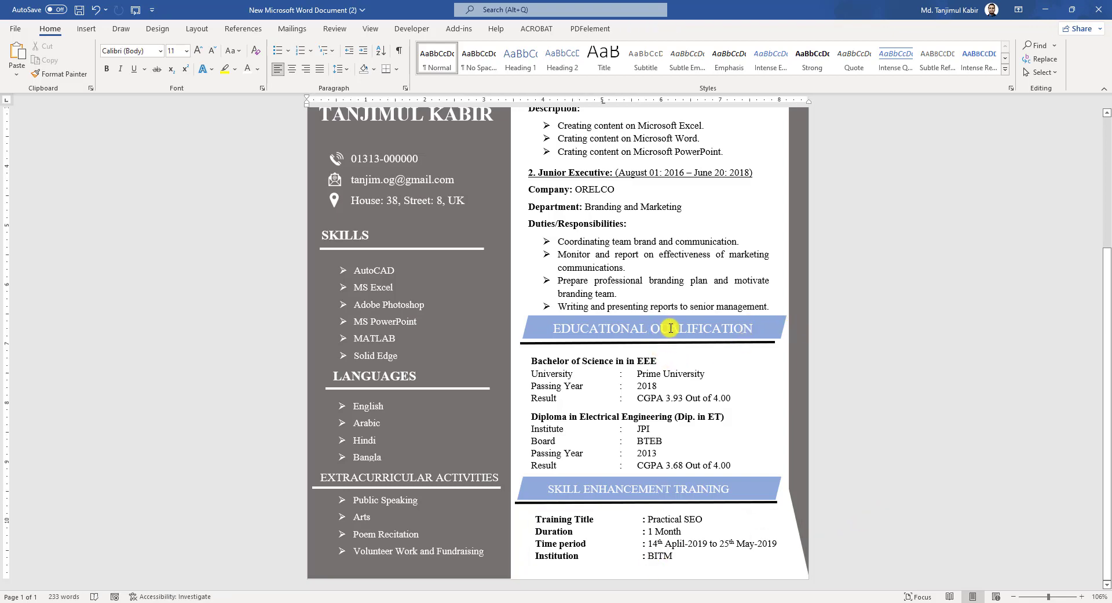
{"action": "key", "text": "ctrl+p"}
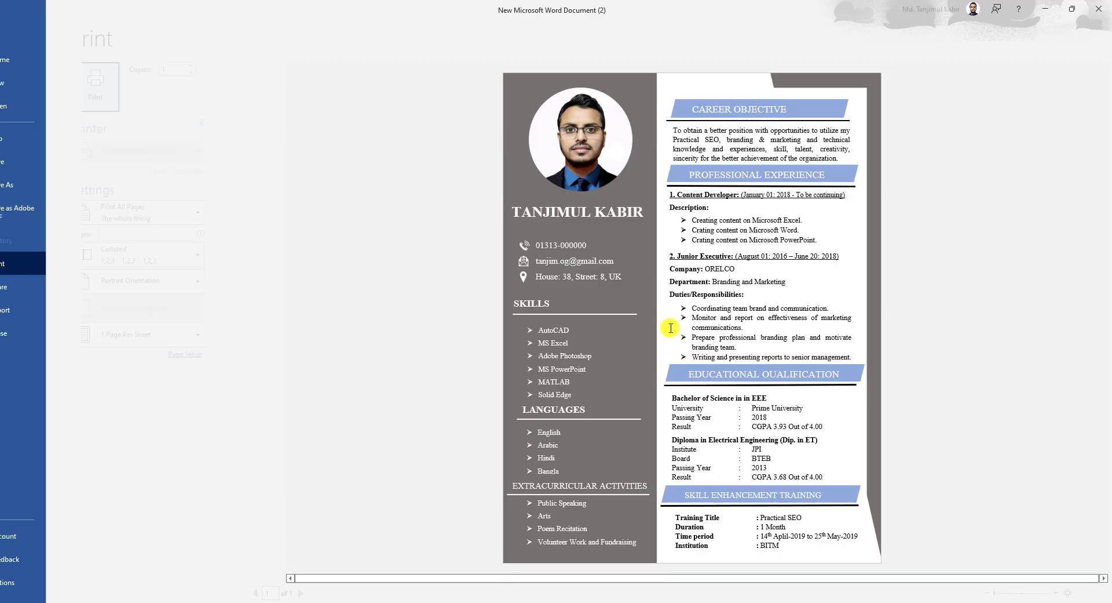